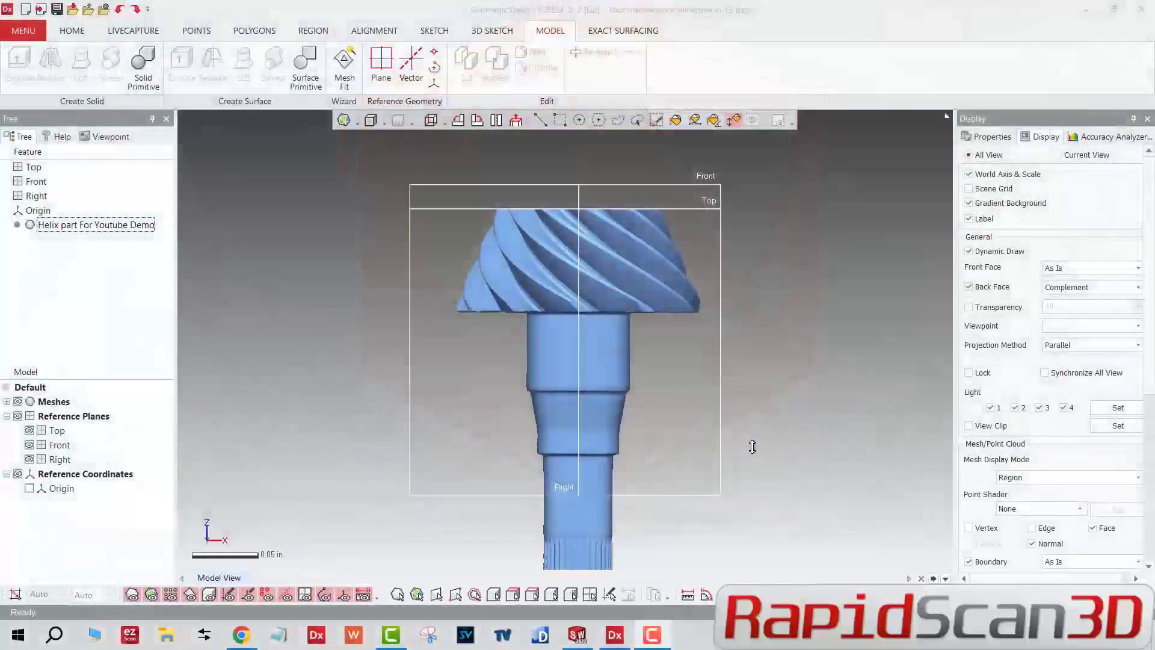
- Paint-select the poly-faces along one helical tooth flank of the gear mesh and start Mesh Fit on them
mouse_move(752, 454)
right_mouse_down()
mouse_move(623, 440)
mouse_move(550, 331)
mouse_move(588, 258)
mouse_move(739, 324)
mouse_move(611, 322)
right_mouse_up()
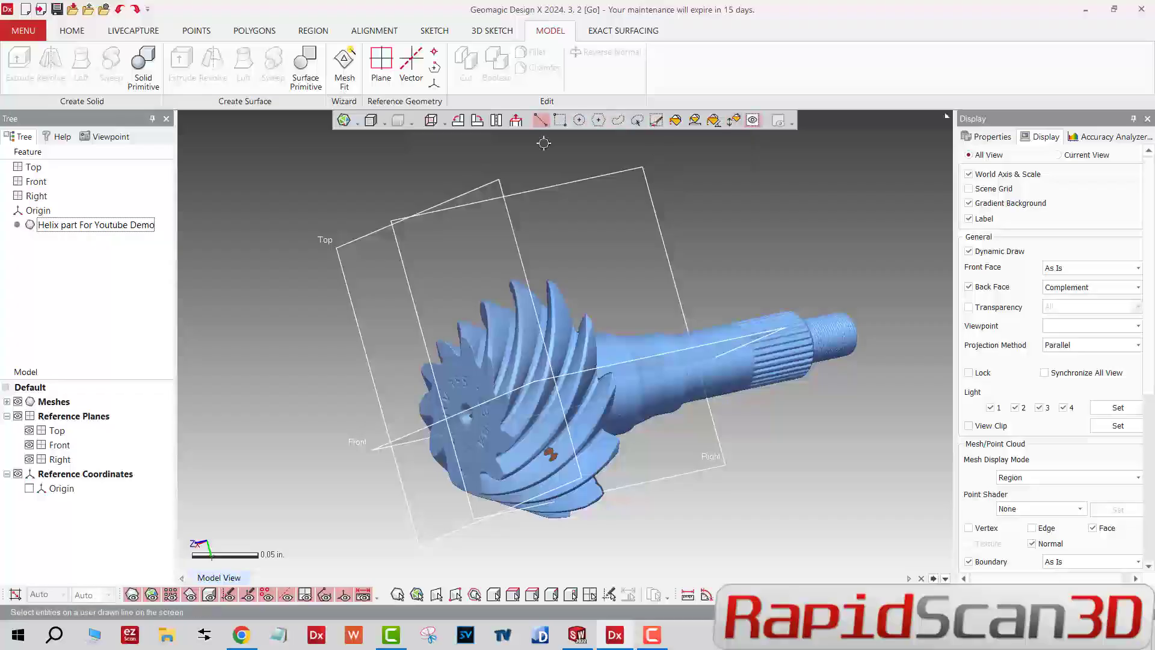
mouse_move(543, 142)
right_mouse_down()
mouse_move(471, 360)
mouse_move(361, 369)
mouse_move(696, 340)
mouse_move(722, 282)
mouse_move(679, 421)
mouse_move(812, 314)
mouse_move(369, 343)
mouse_move(503, 459)
mouse_move(794, 442)
mouse_move(676, 361)
mouse_move(552, 402)
mouse_move(580, 325)
mouse_move(546, 421)
mouse_move(838, 309)
mouse_move(587, 248)
right_mouse_up()
left_click(658, 125)
scroll(560, 406, "up", 4)
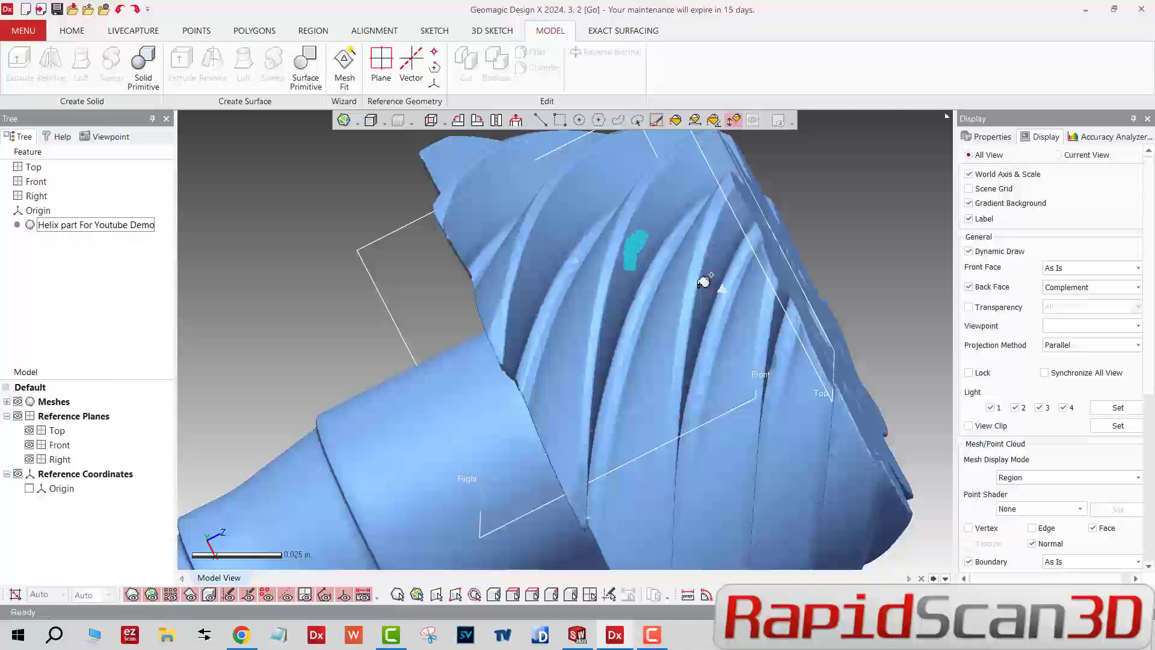
mouse_move(668, 259)
right_mouse_down()
mouse_move(594, 295)
mouse_move(786, 326)
mouse_move(576, 230)
mouse_move(504, 308)
right_mouse_up()
left_click(342, 72)
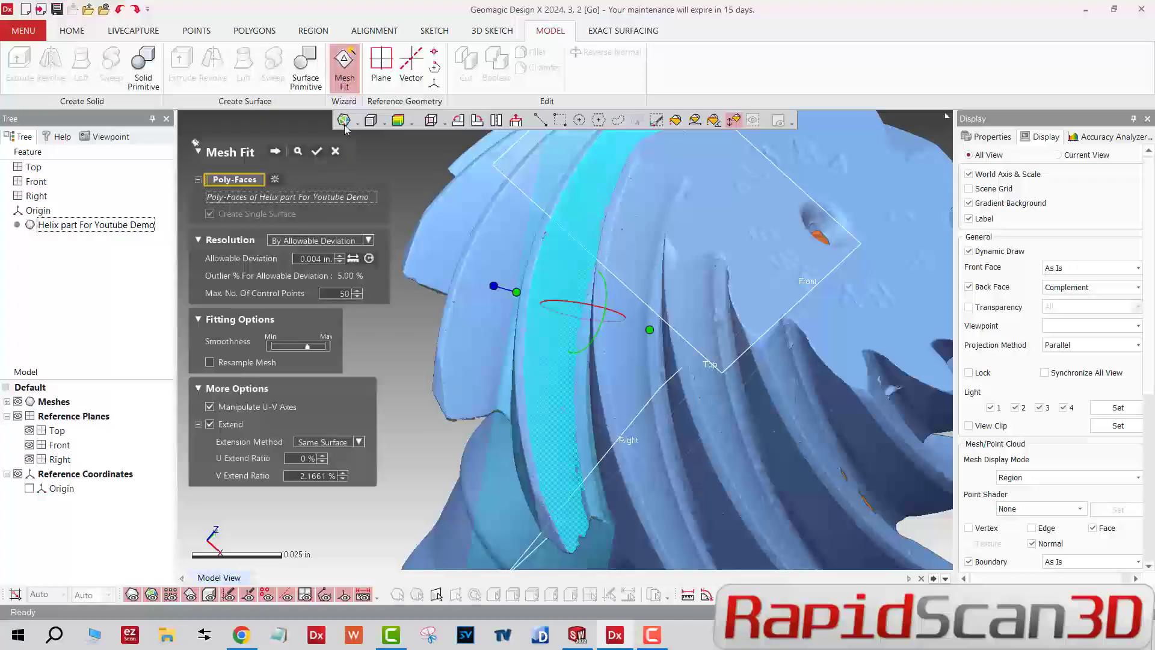
- Preview the Mesh Fit surface on the tooth flank, check its extent at the tooth's shaft-side end, and cancel the fit
left_click(297, 155)
scroll(511, 270, "down", 3)
right_click_drag(512, 270, 532, 402)
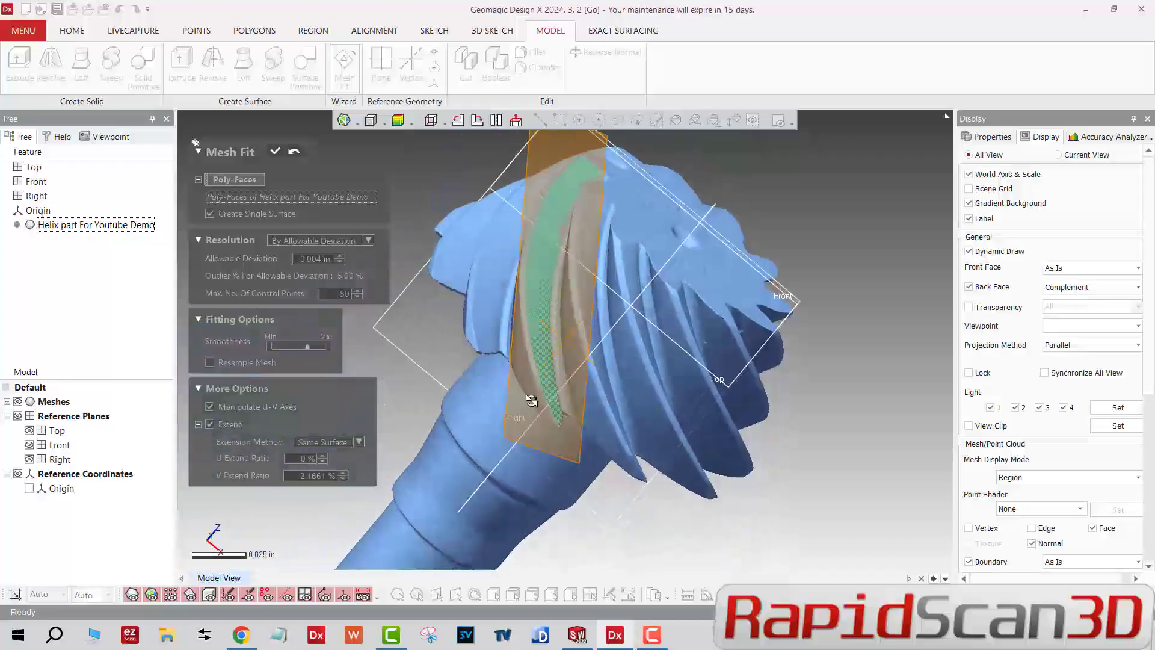
left_click(294, 155)
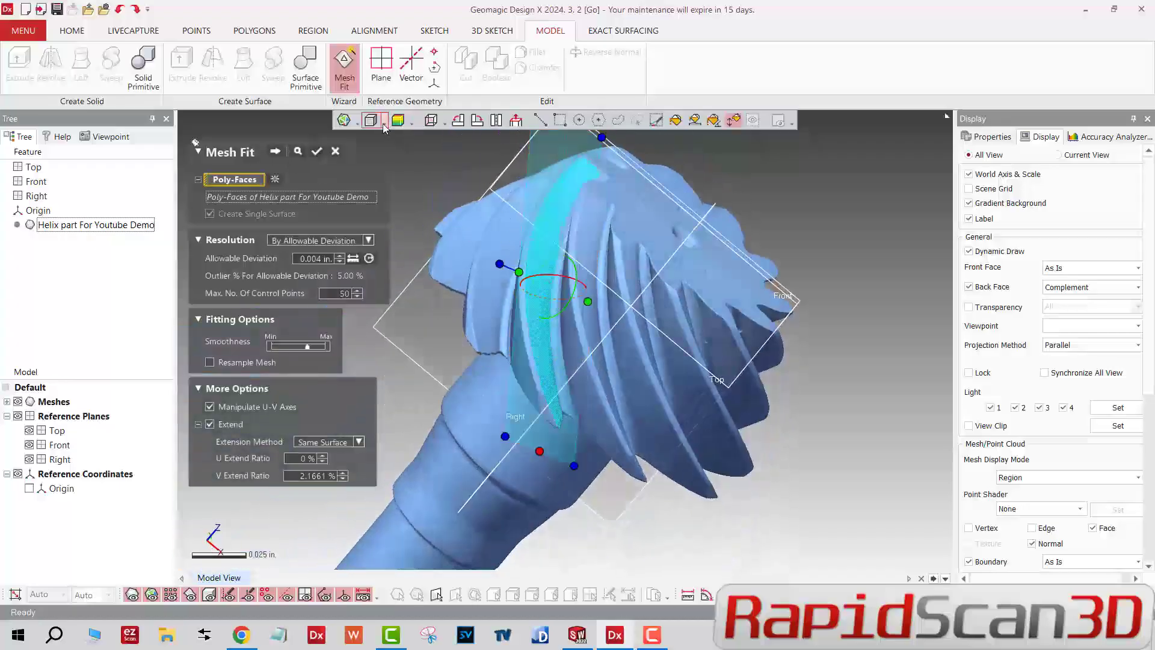
right_click_drag(571, 337, 382, 289)
right_click_drag(533, 352, 544, 440, "shift")
right_click_drag(545, 391, 511, 330)
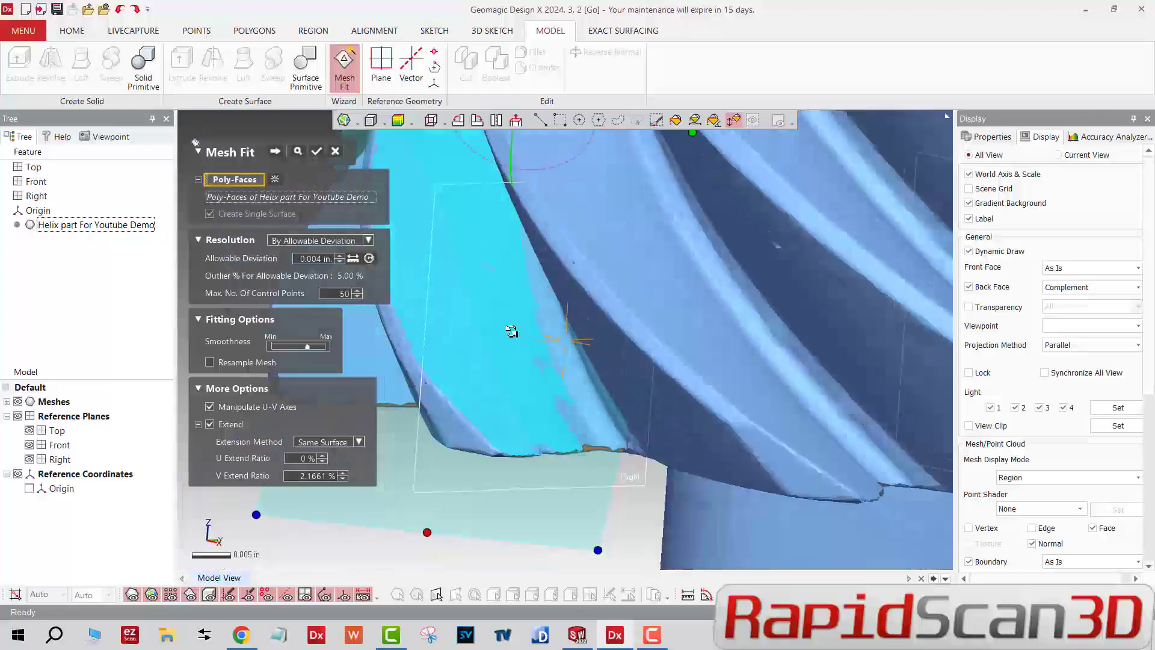
key("Escape")
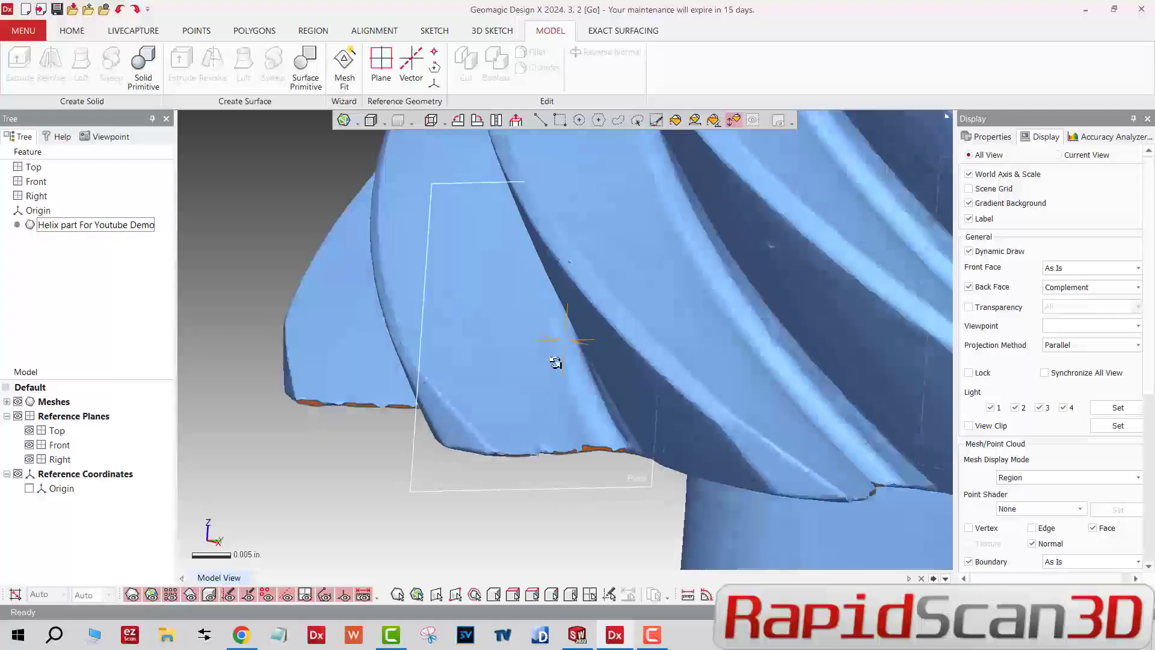
- Hide the reference planes around the gear mesh
right_click_drag(555, 362, 419, 516)
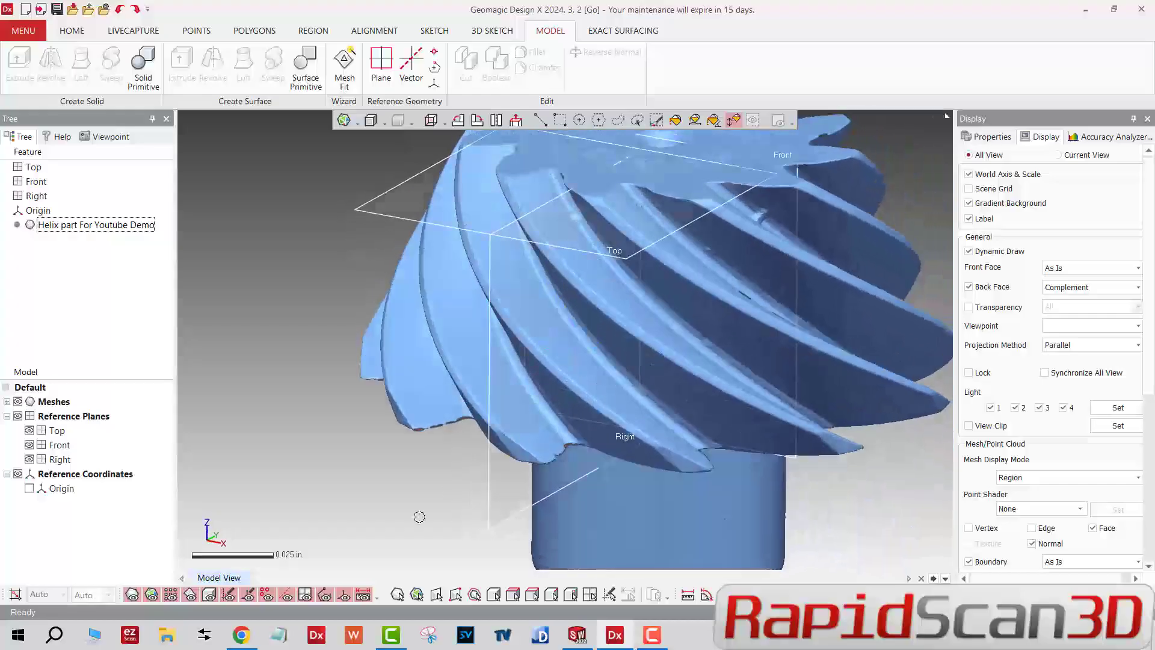
left_click(306, 595)
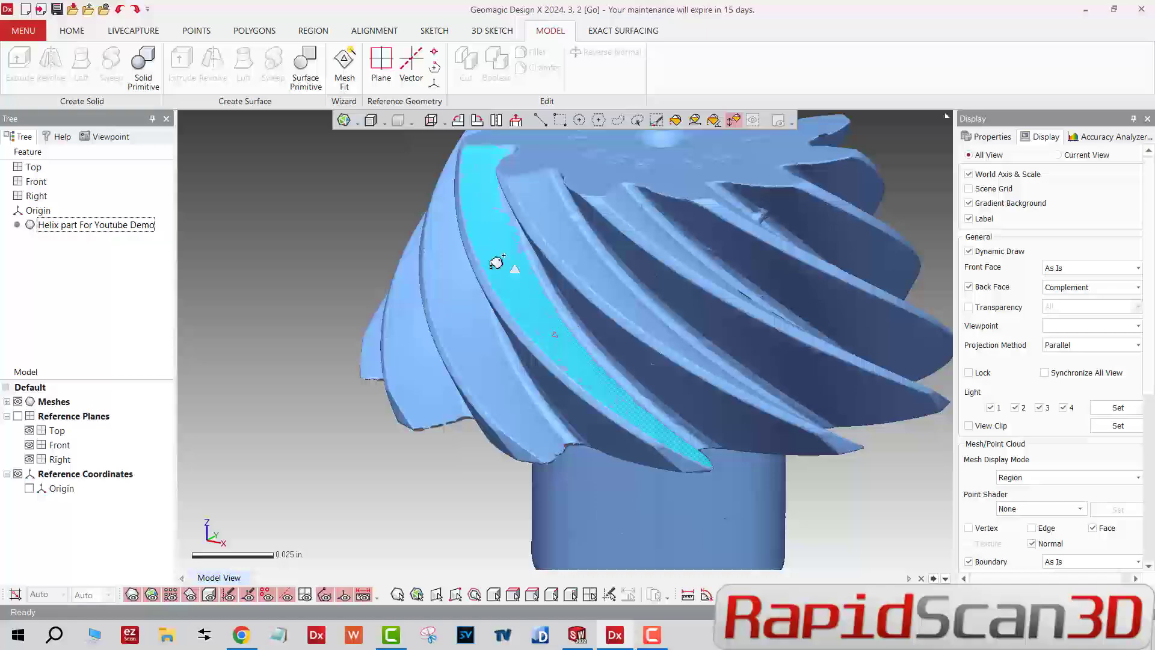
- Create a Mesh Fit surface on one selected tooth flank, previewing it and accepting it from the Iso-Line Flow Control stage
left_click(342, 65)
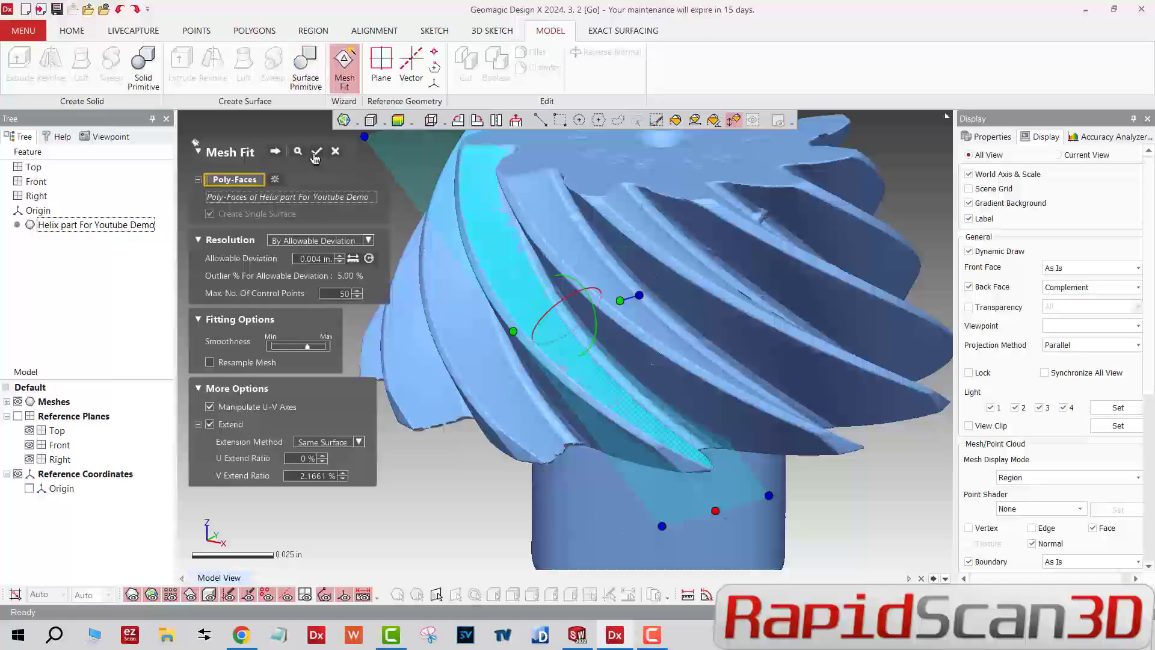
left_click(298, 152)
right_click_drag(529, 298, 771, 293)
left_click(294, 154)
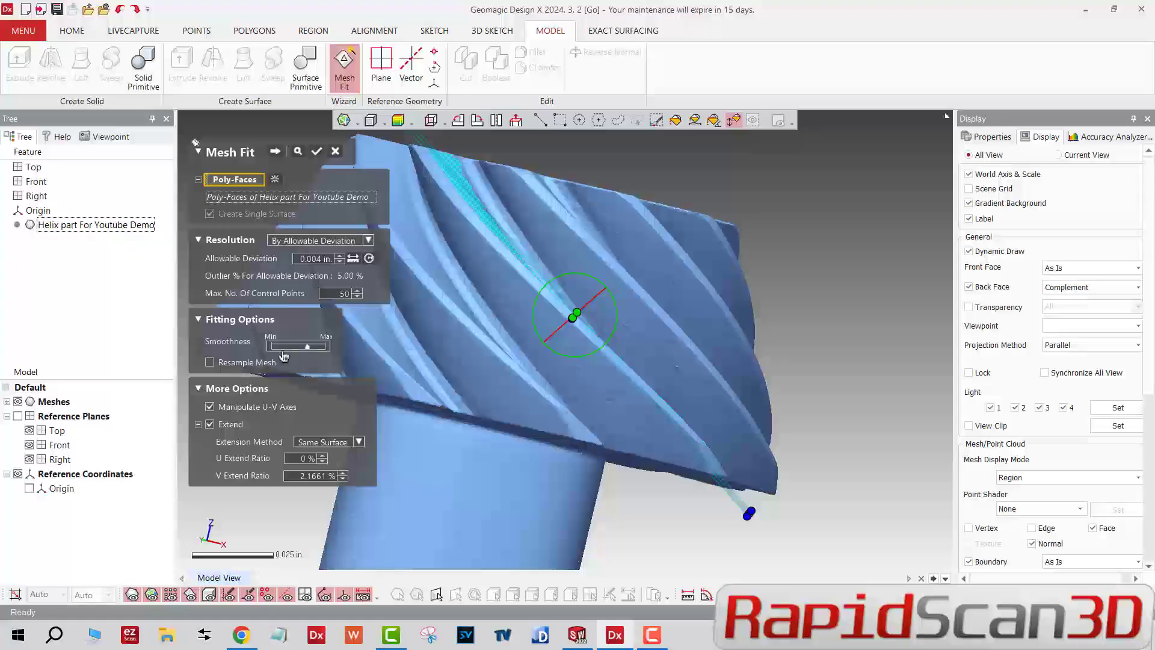
left_click(276, 153)
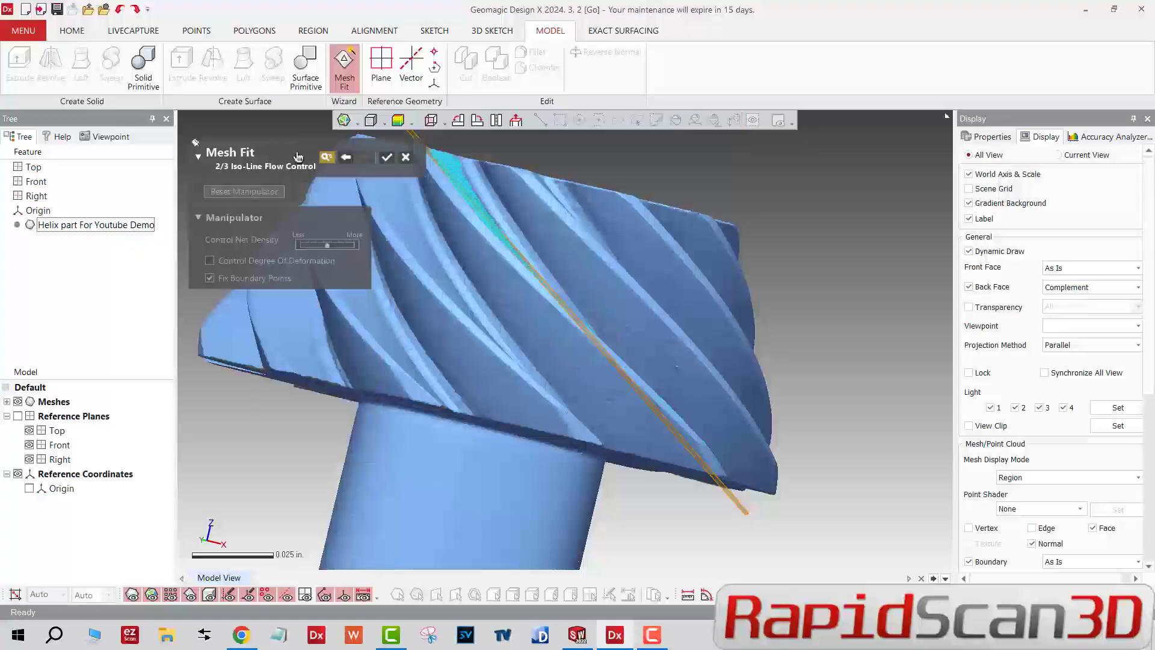
left_click(386, 157)
- Hide the mesh, inspect the fitted surface with the deviation color map from several sides, and undo the Mesh Fit
right_click_drag(529, 270, 529, 374)
key("ctrl+1")
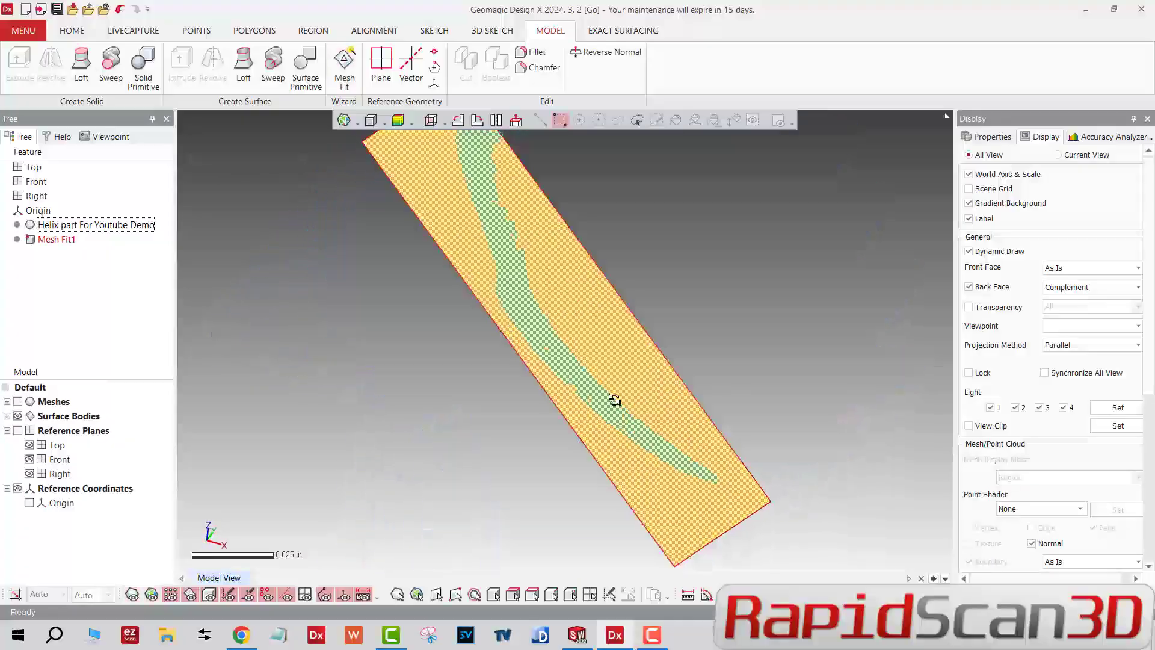
left_click(397, 123)
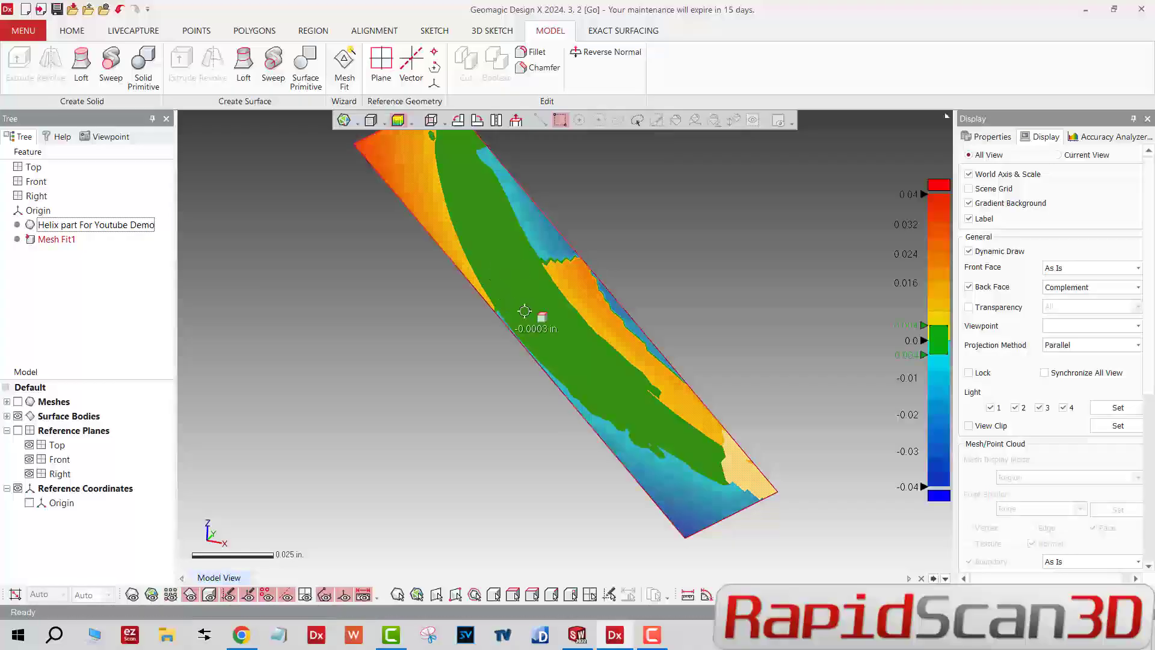
right_click_drag(523, 312, 475, 335)
key("ctrl+1")
right_click_drag(569, 384, 551, 269)
key("ctrl+1")
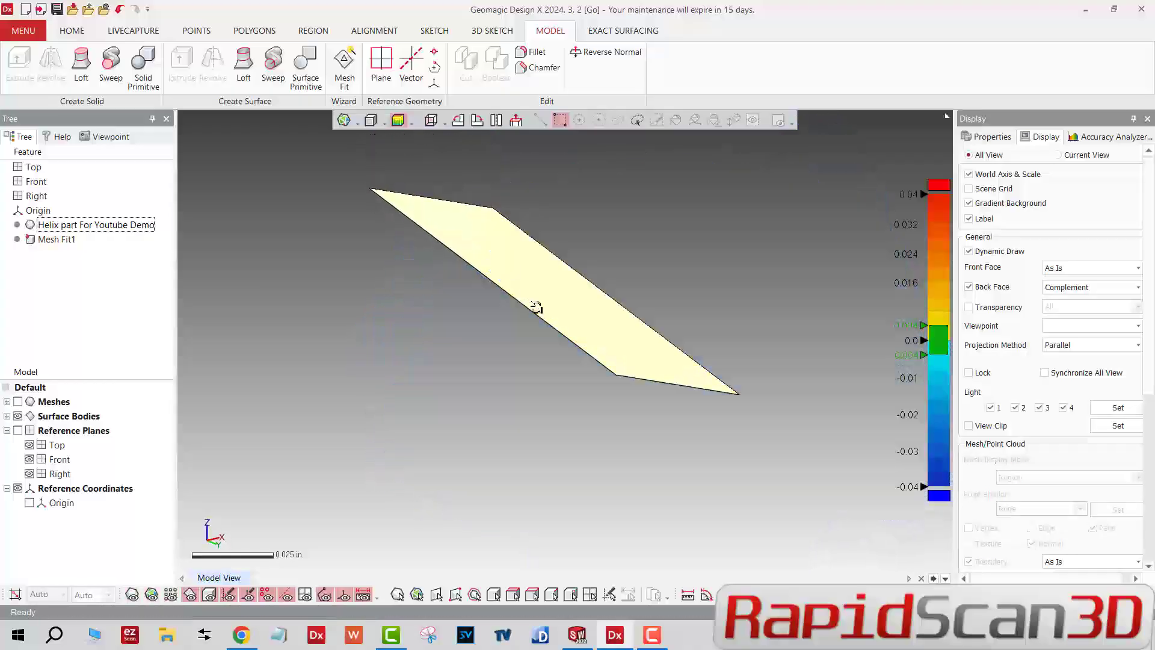
key("ctrl+1")
right_click_drag(549, 330, 323, 166)
key("ctrl+z")
- Paint-select the broad flank between two neighboring teeth and preview a Mesh Fit surface on it
right_click_drag(516, 313, 869, 466)
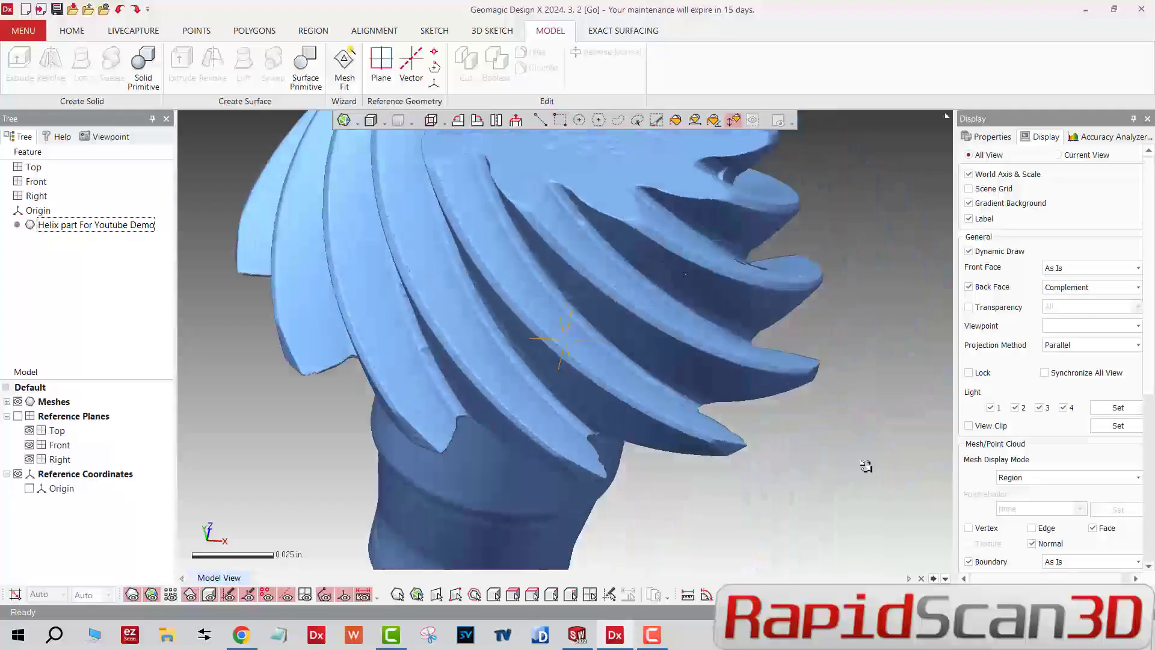
scroll(548, 305, "down", 3)
mouse_move(548, 304)
right_mouse_down()
mouse_move(665, 258)
mouse_move(554, 301)
right_mouse_up()
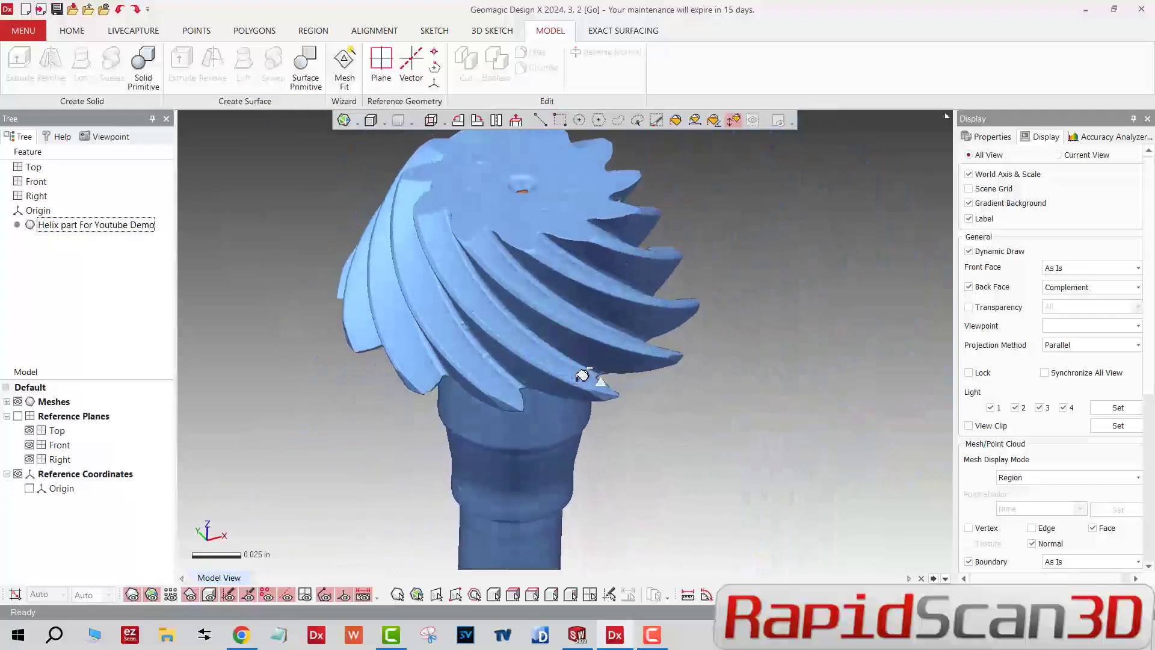
right_click_drag(583, 379, 368, 206)
right_click_drag(562, 319, 640, 230)
scroll(627, 288, "up", 5)
right_click_drag(627, 288, 529, 322)
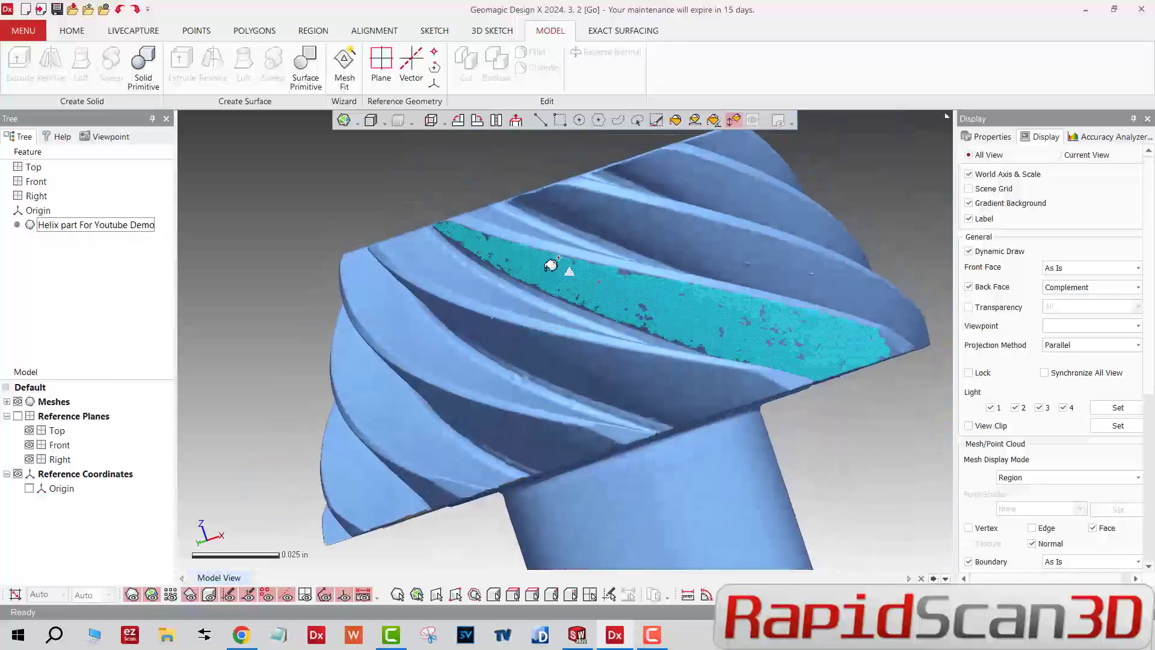
left_click(344, 67)
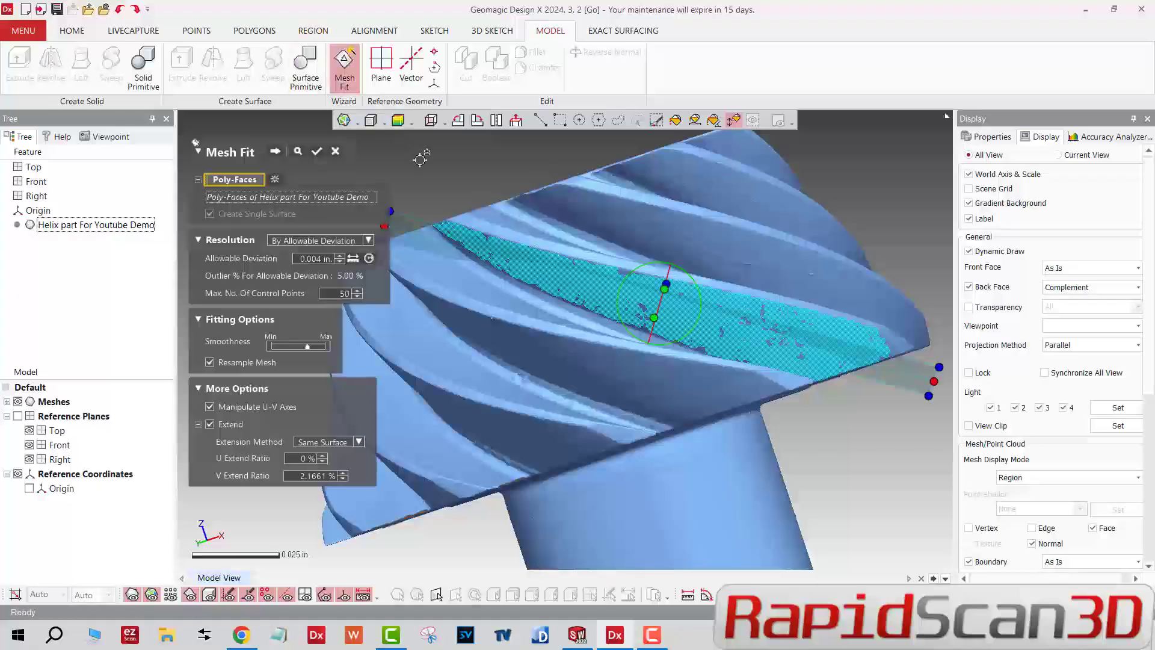
right_click_drag(580, 272, 749, 351)
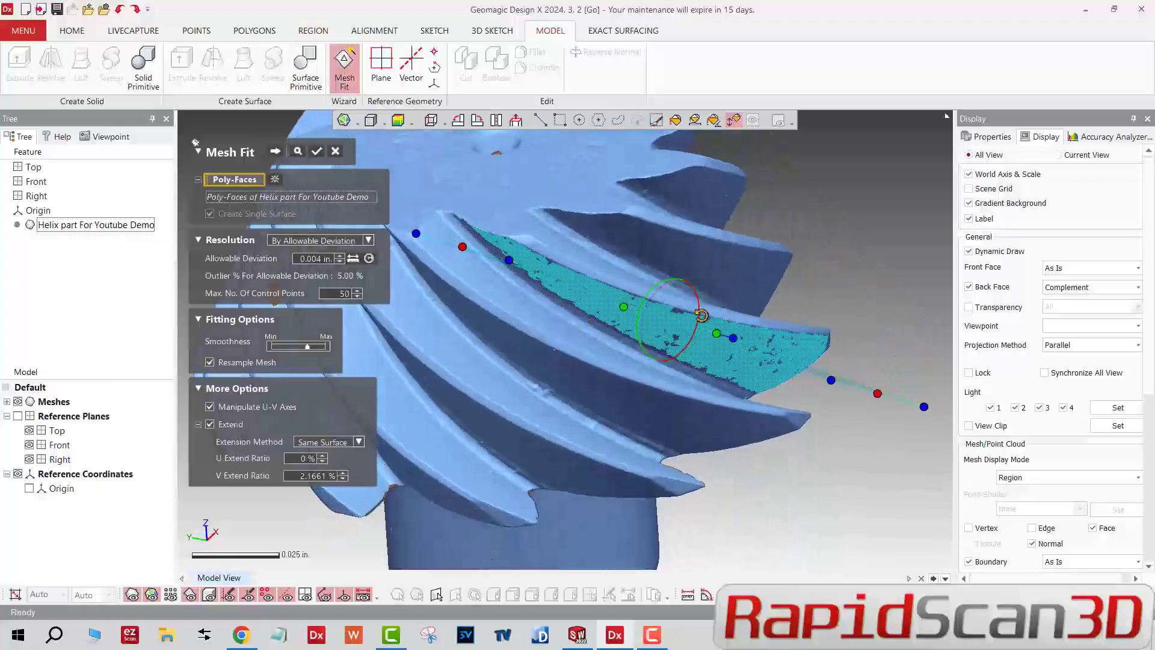
left_click(297, 153)
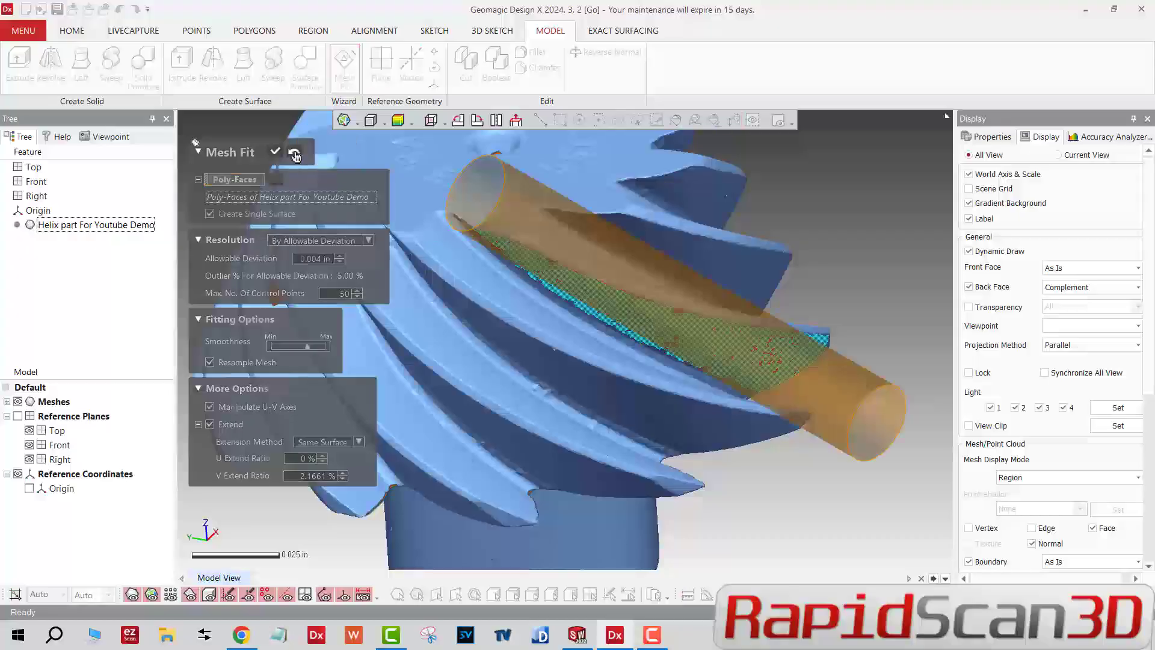
left_click(294, 154)
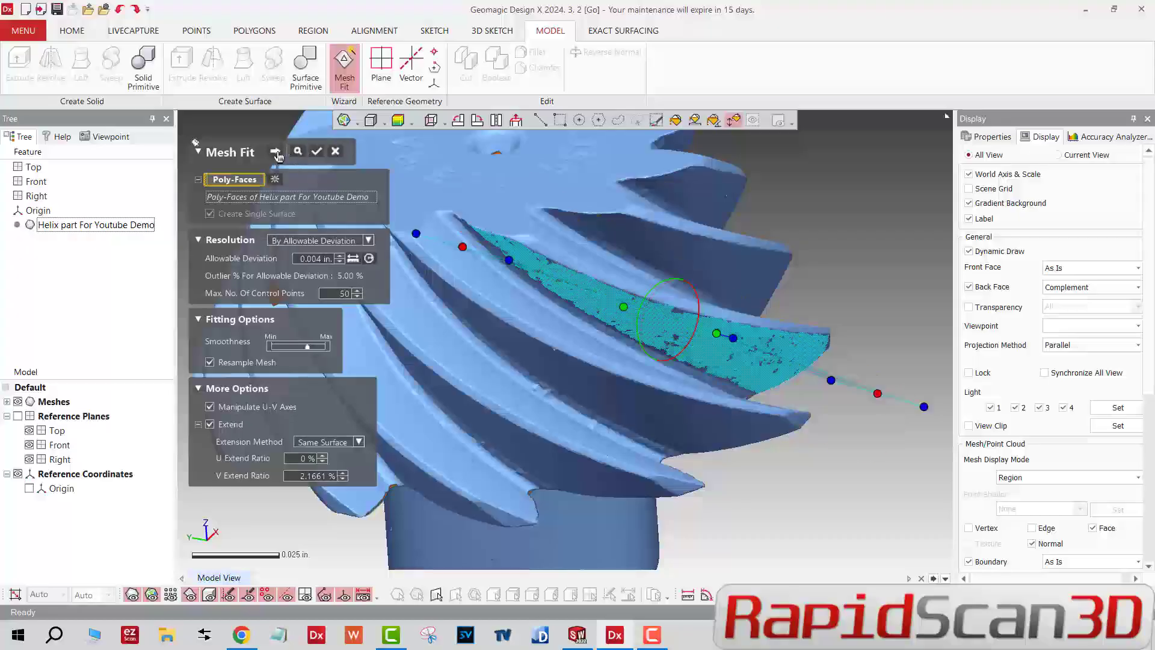
- Check the flank's Mesh Fit in the Iso-Line Flow Control stage and against the tooth shape, and cancel the fit
left_click(276, 153)
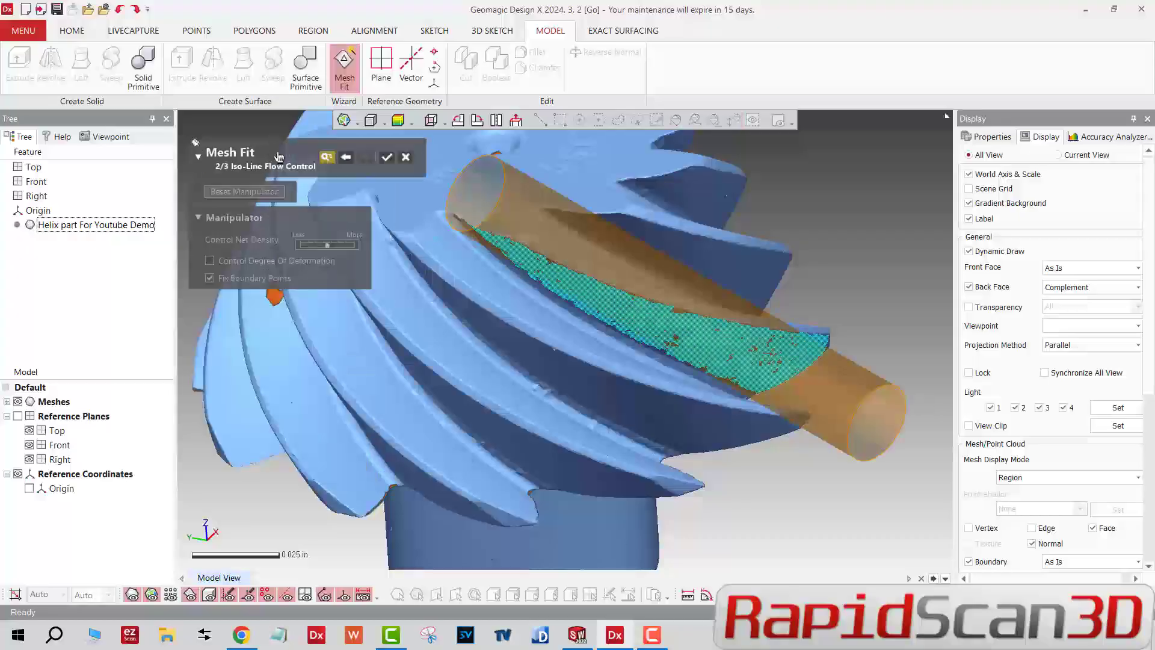
left_click(346, 159)
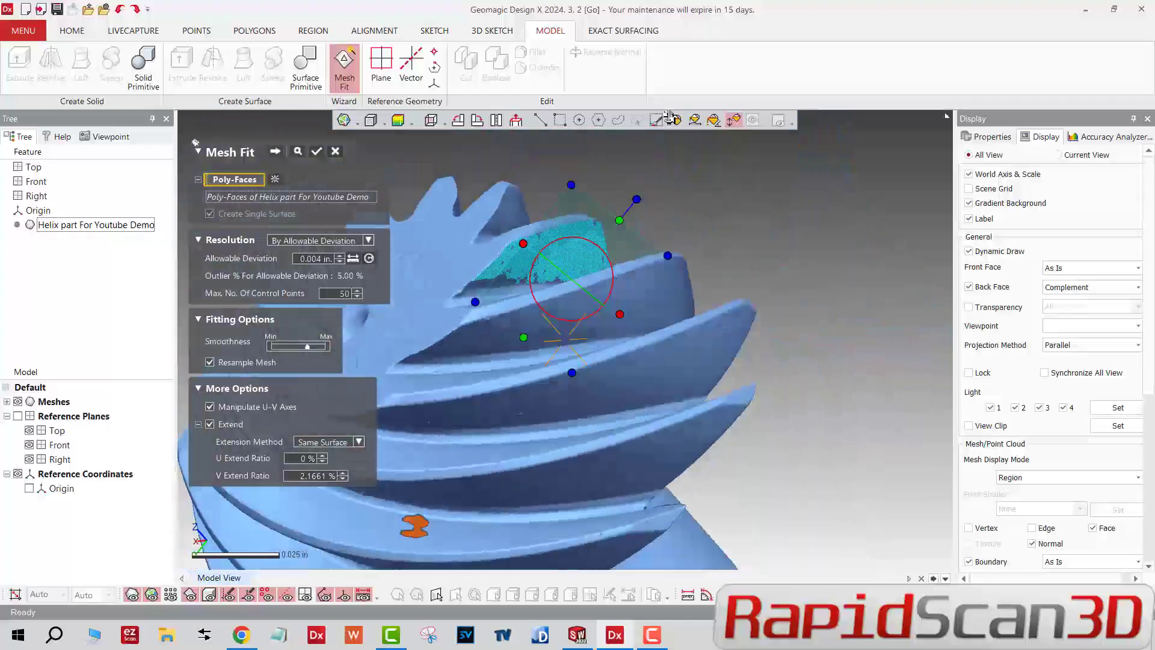
right_click_drag(669, 117, 588, 281)
right_click_drag(662, 281, 464, 319)
scroll(736, 271, "up", 3)
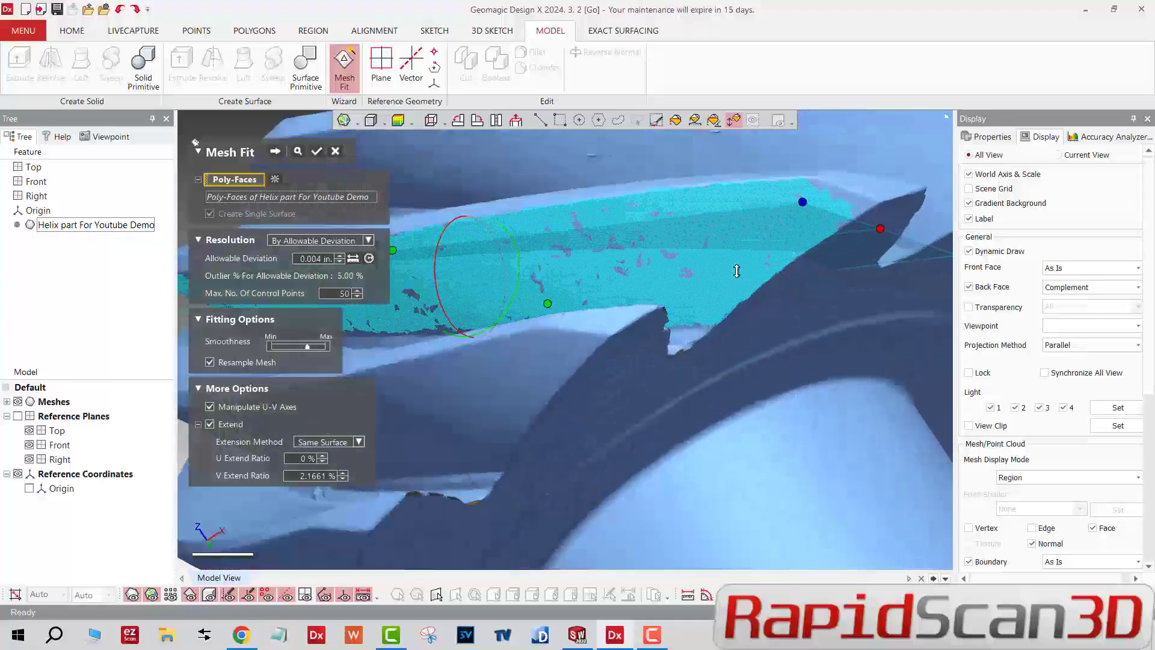
scroll(736, 271, "down", 3)
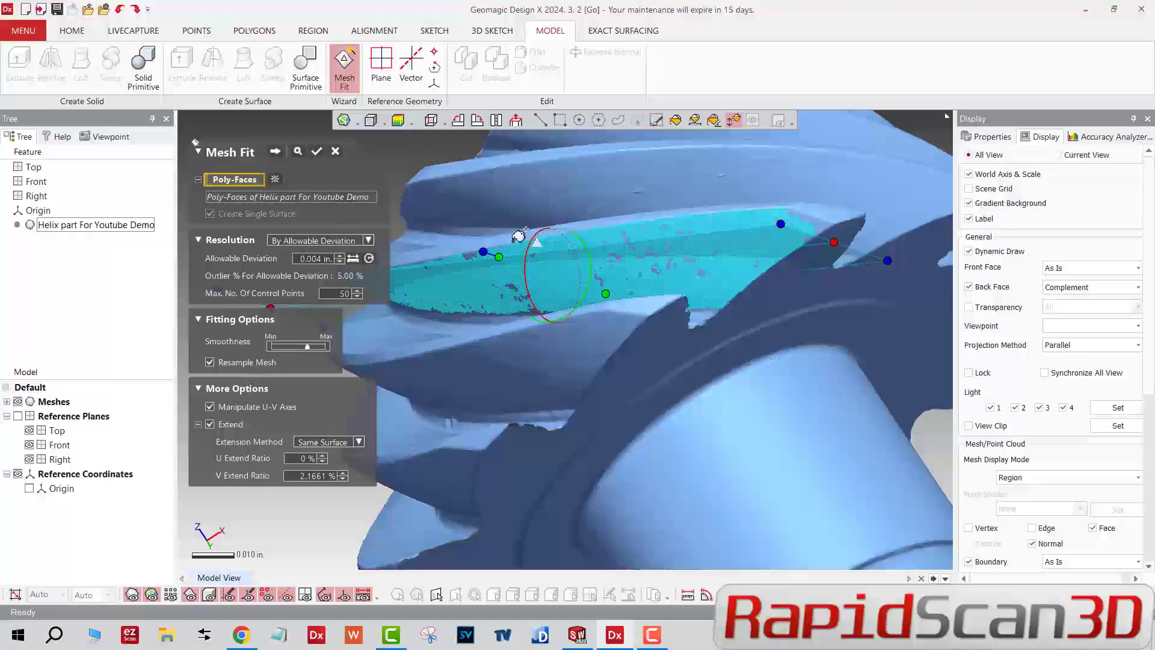
scroll(616, 246, "down", 3)
right_click_drag(660, 269, 625, 325)
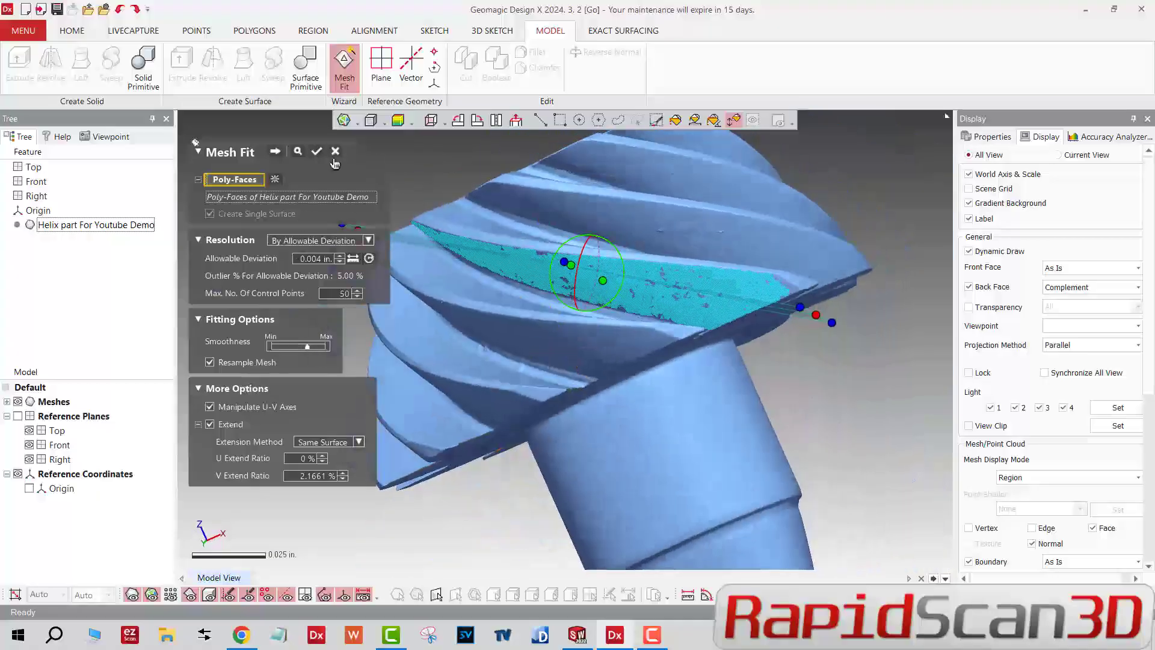
left_click(278, 153)
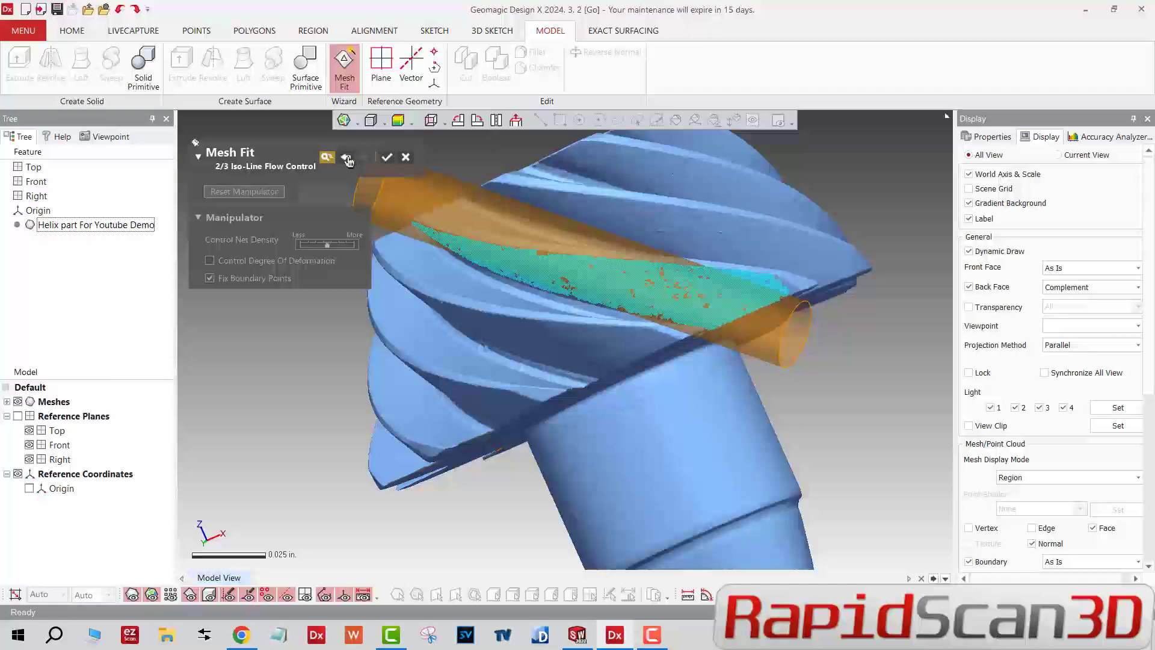
left_click(347, 159)
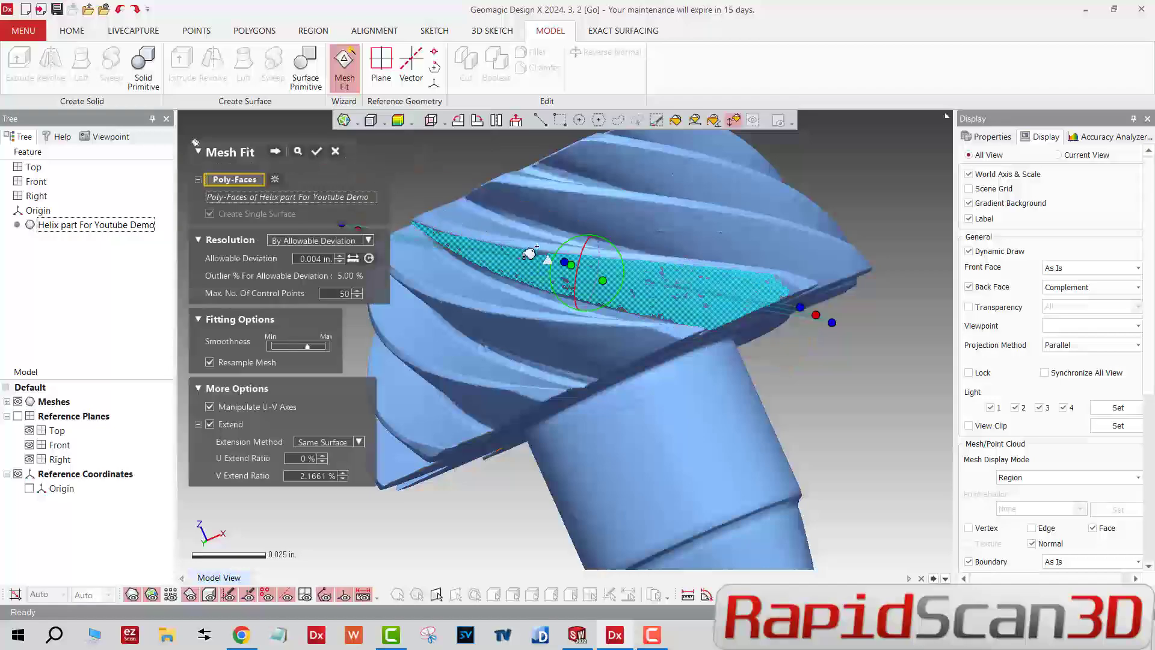
scroll(529, 254, "down", 3)
key("Escape")
right_click_drag(549, 276, 707, 332)
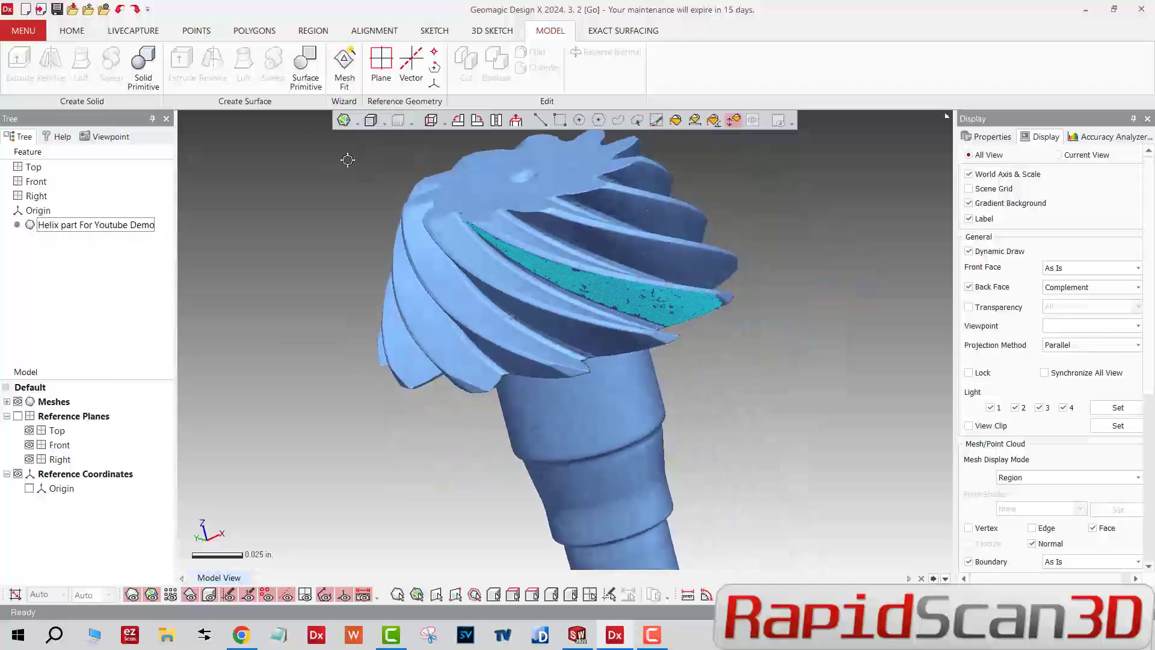
left_click(314, 81)
right_click_drag(463, 238, 642, 157)
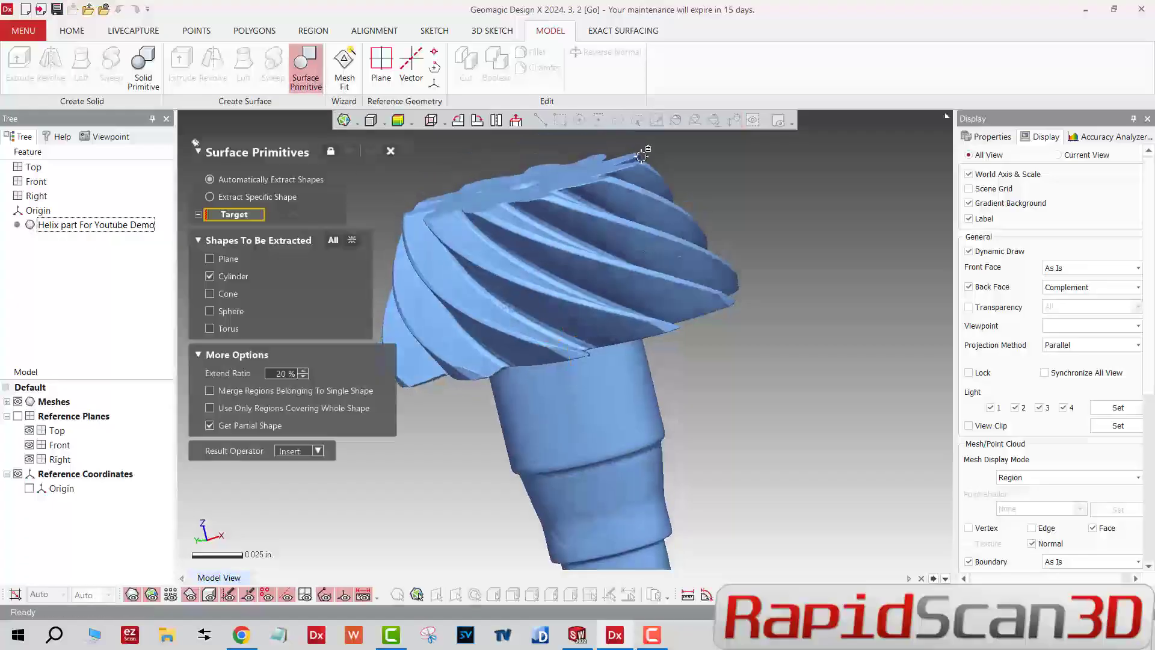
left_click(391, 152)
- Clip the view below a plane with its normal direction set to X, cutting the gear open lengthwise
mouse_move(610, 265)
right_mouse_down()
mouse_move(592, 283)
mouse_move(657, 273)
mouse_move(469, 354)
mouse_move(516, 314)
mouse_move(572, 325)
mouse_move(597, 282)
right_mouse_up()
scroll(597, 281, "up", 3)
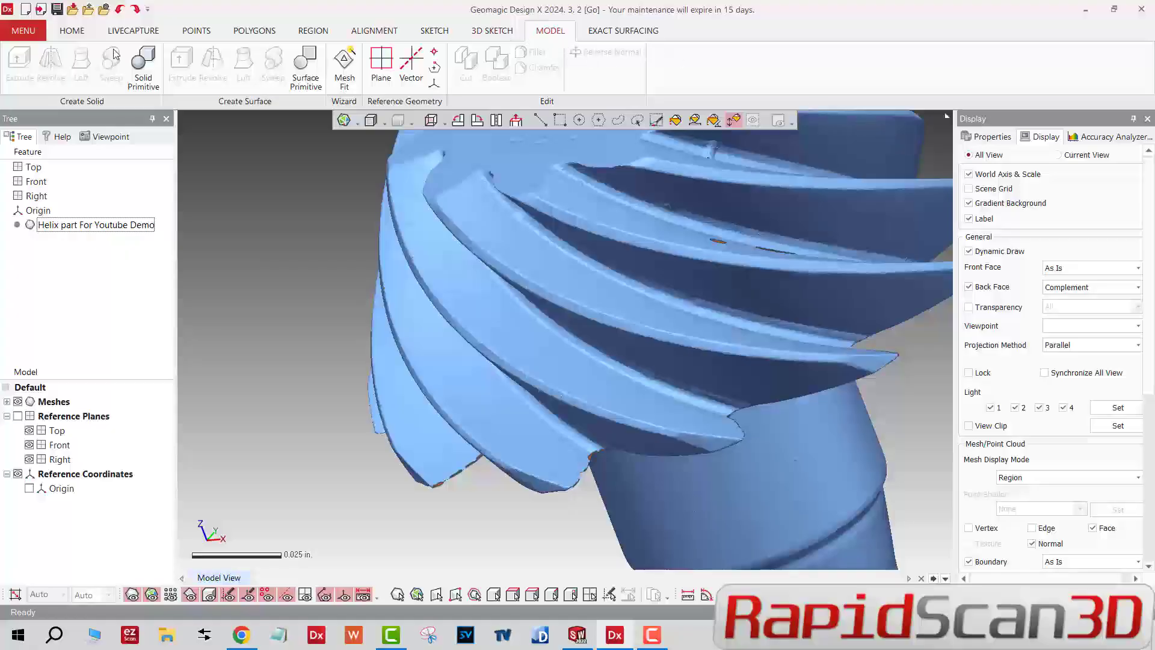
left_click(73, 31)
left_click(849, 52)
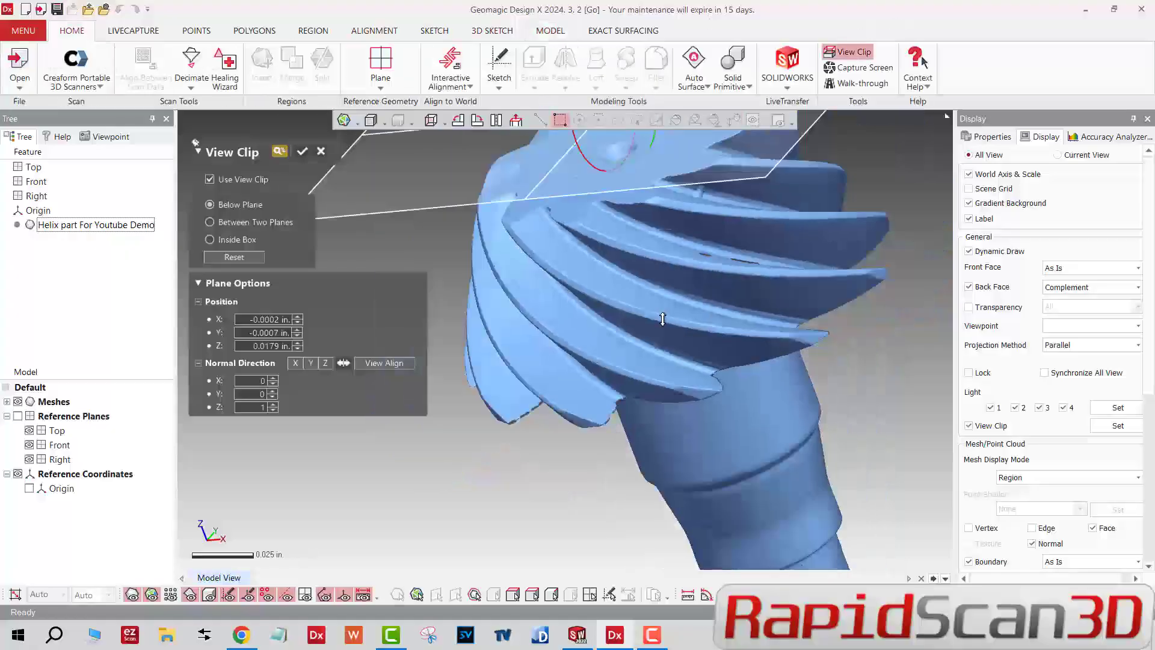
left_click(312, 363)
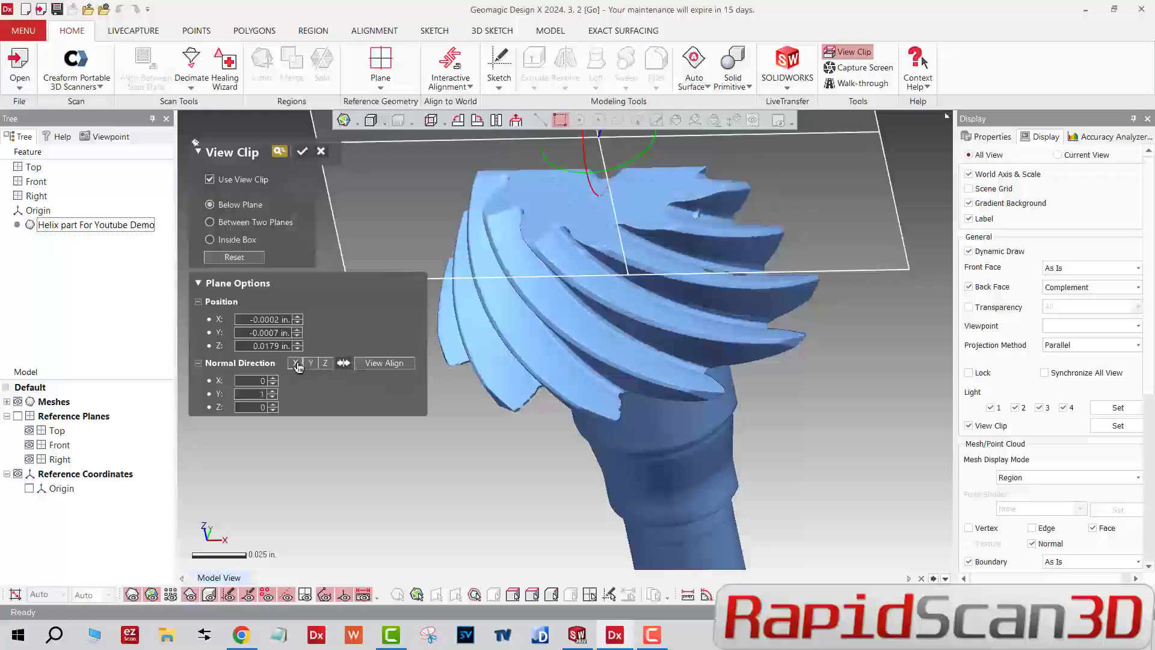
left_click(296, 362)
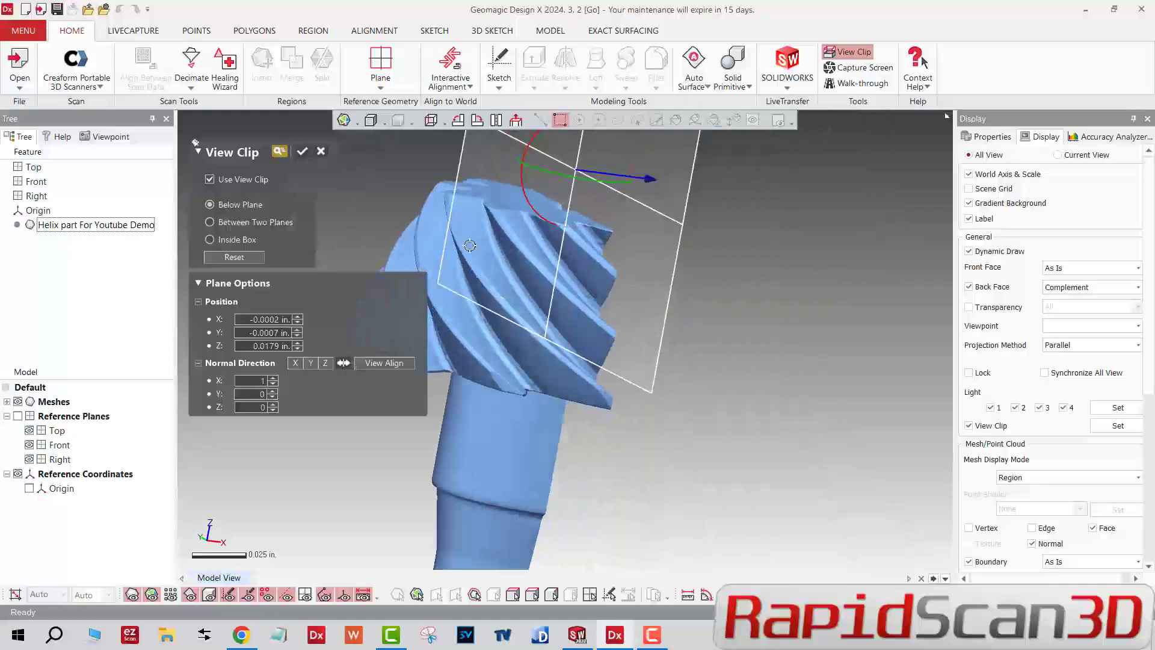
left_click(302, 154)
right_click_drag(665, 265, 608, 327)
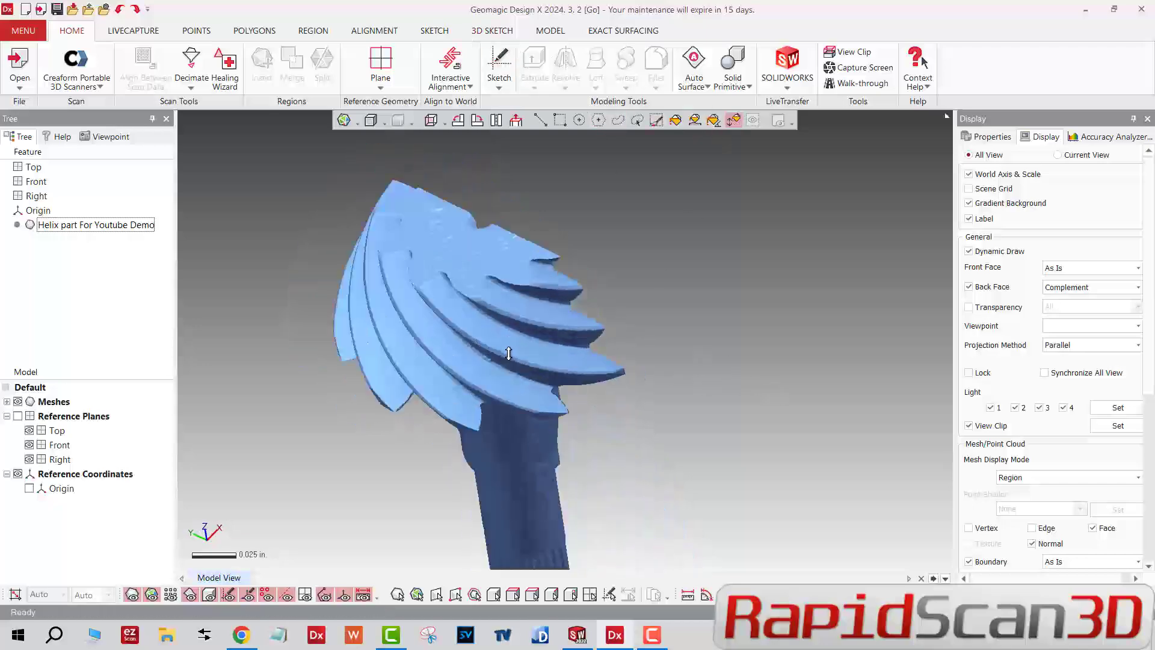
- Paint-select the broad flank of one helical tooth and insert the selection as a region
scroll(519, 355, "up", 5)
left_click_drag(534, 340, 504, 324)
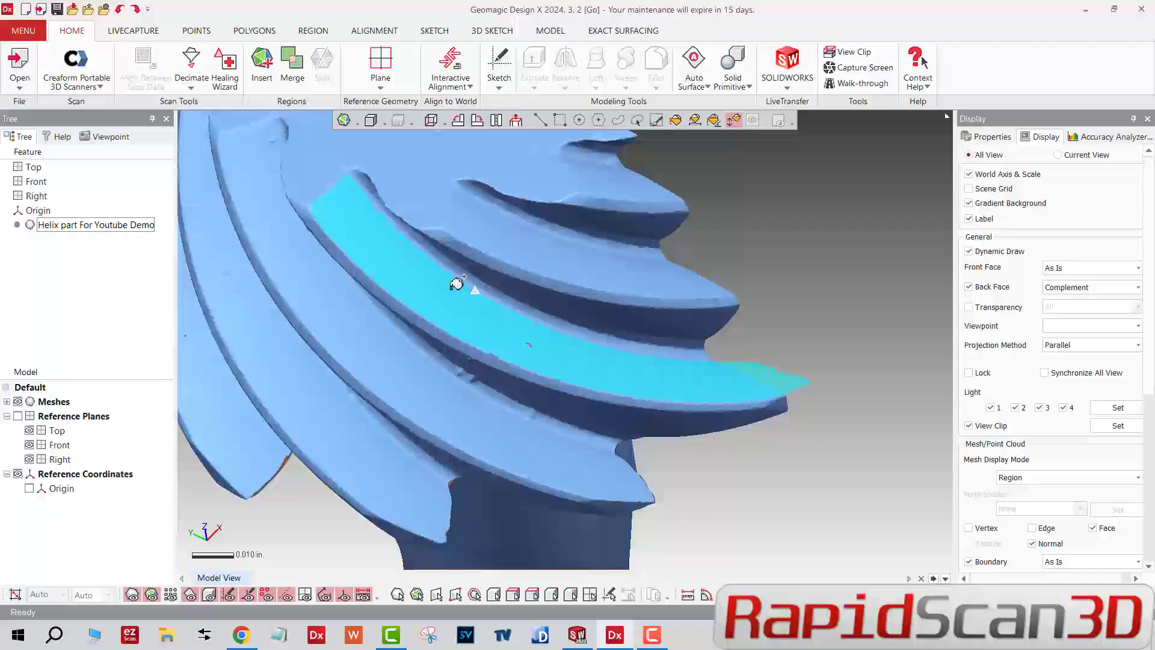
right_click_drag(594, 333, 899, 399)
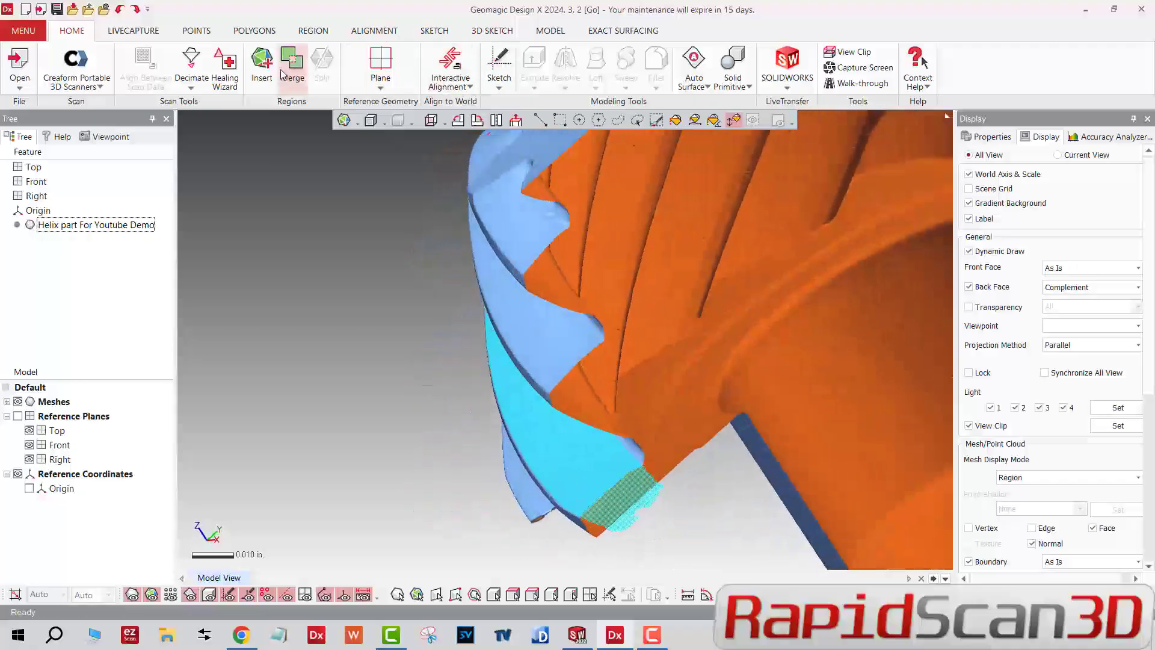
left_click(263, 71)
right_click_drag(399, 185, 462, 199)
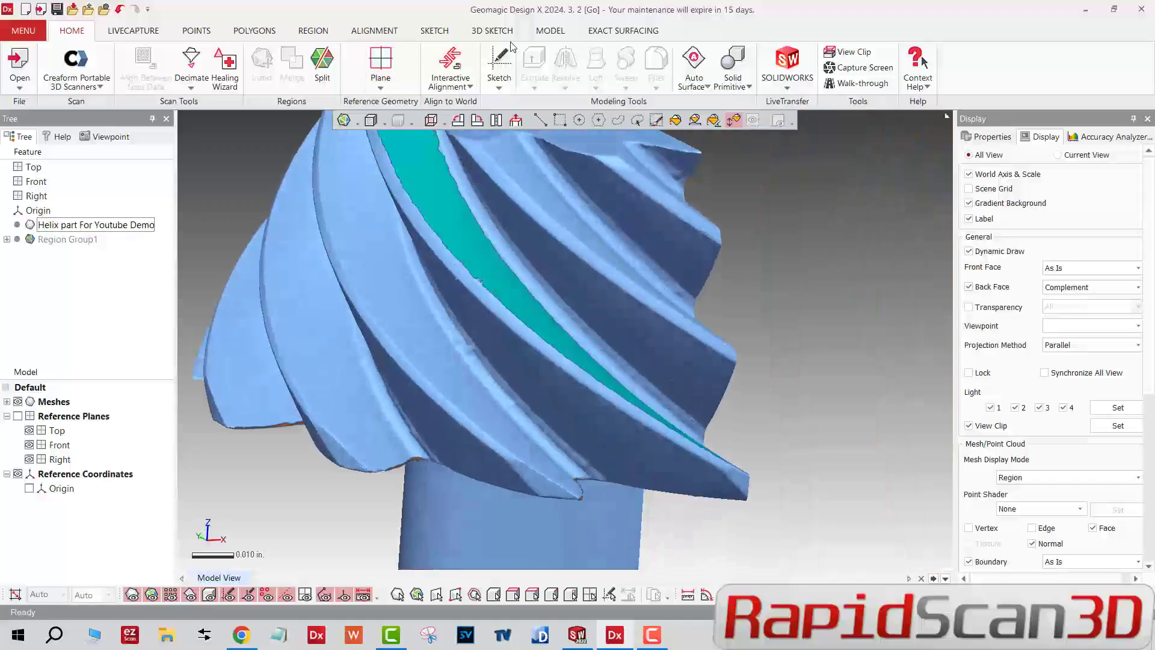
- Start a Mesh Fit on the flank's torus region, check its Iso-Line Flow Control stage, and return to the fitting options
left_click(548, 31)
left_click(344, 67)
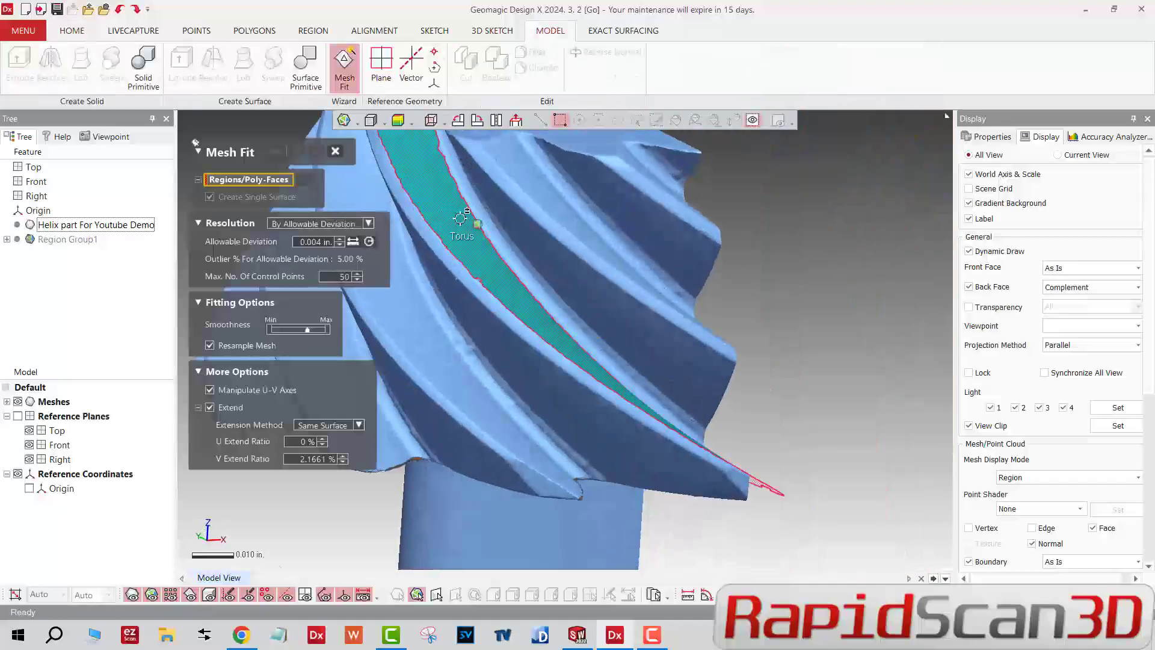
left_click(594, 335)
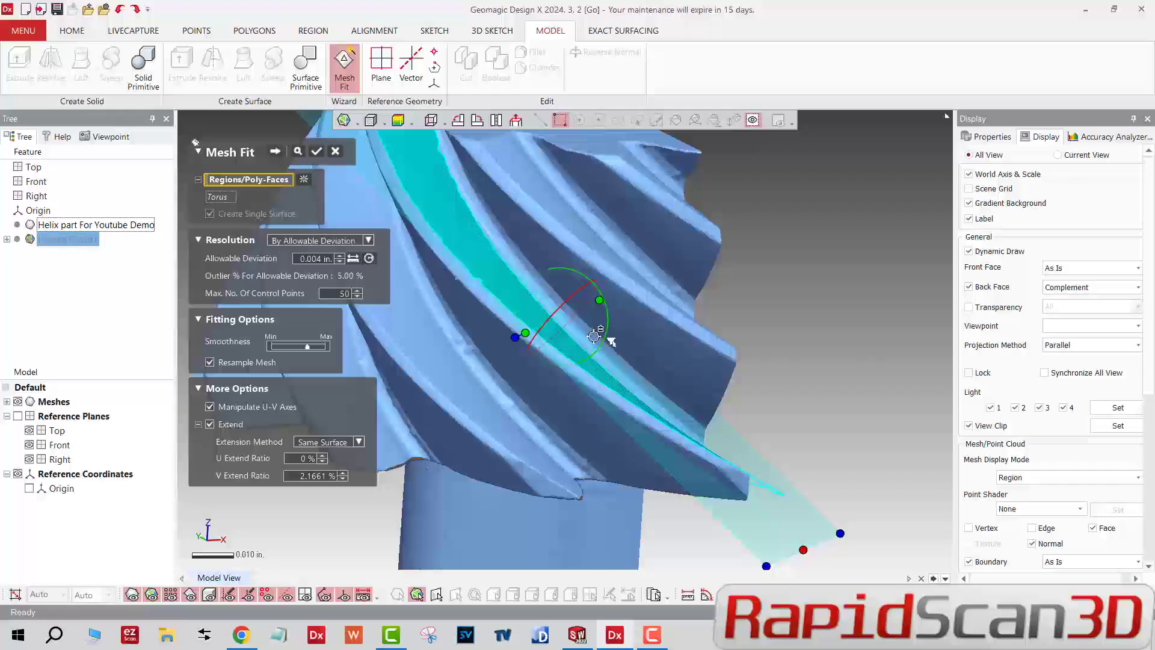
left_click(275, 152)
right_click_drag(609, 281, 469, 303)
left_click(348, 158)
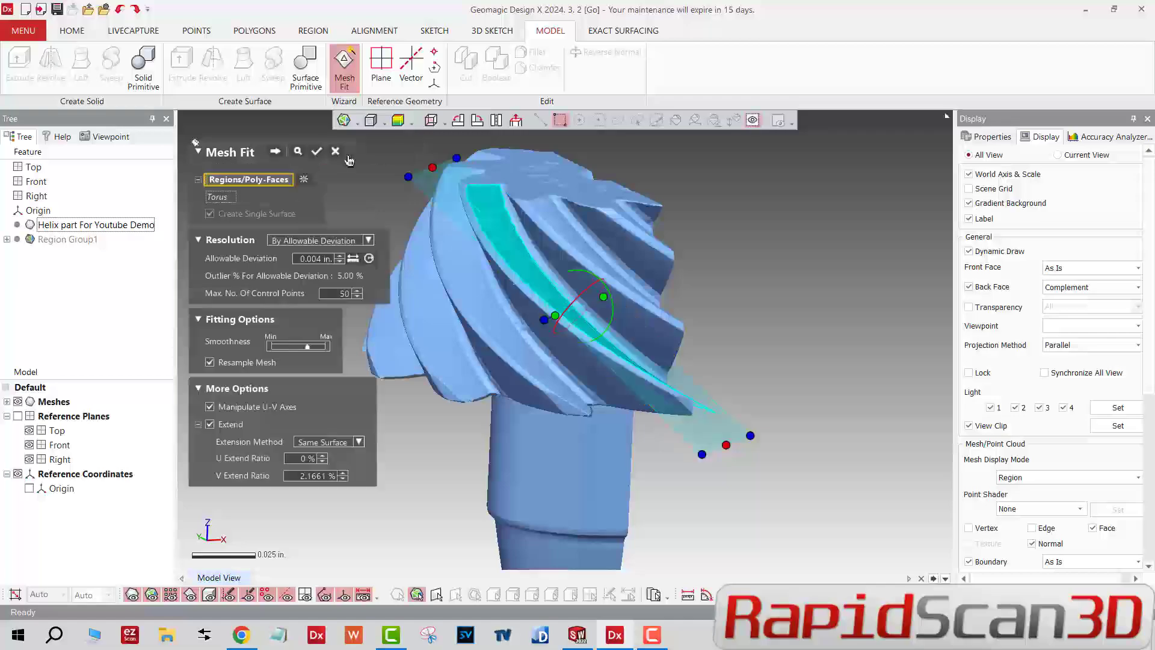
- Set the Mesh Fit extension method to Curvature and preview the fitted surface against the tooth flank
left_click(336, 448)
left_click(324, 467)
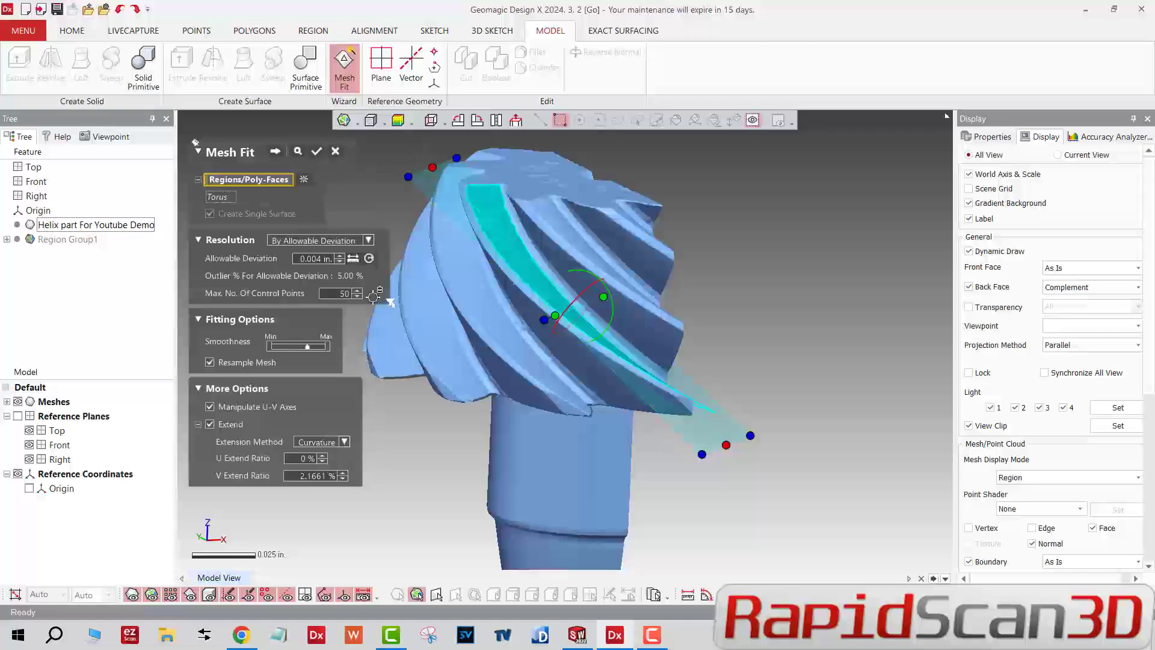
left_click(297, 154)
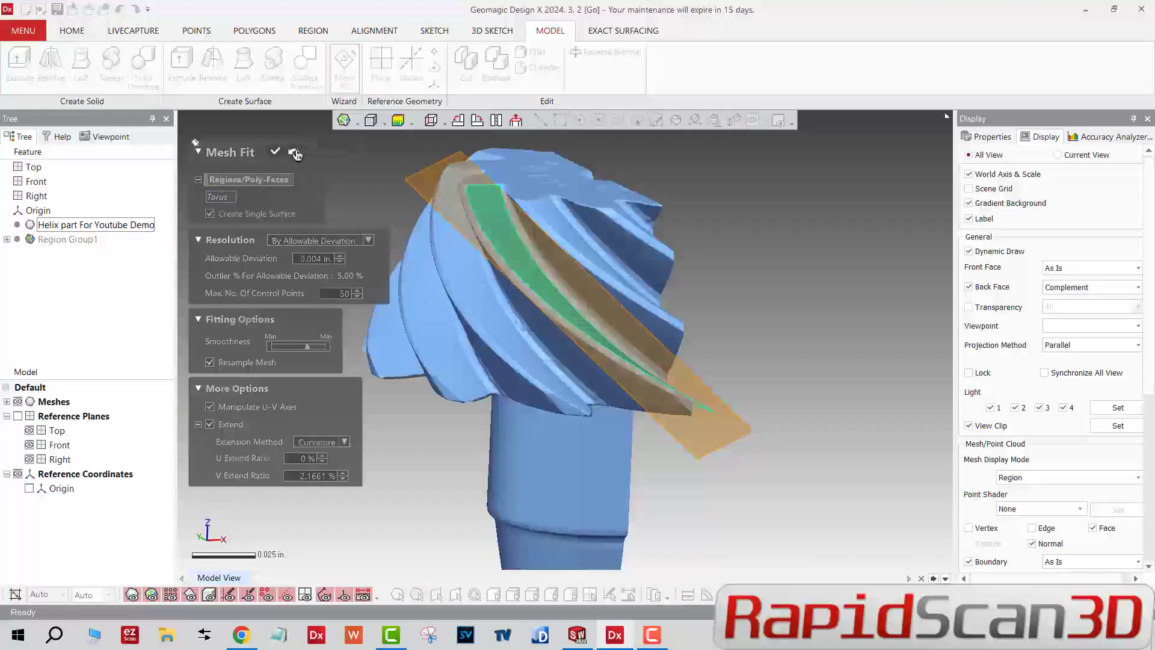
right_click_drag(531, 283, 621, 249)
left_click(294, 153)
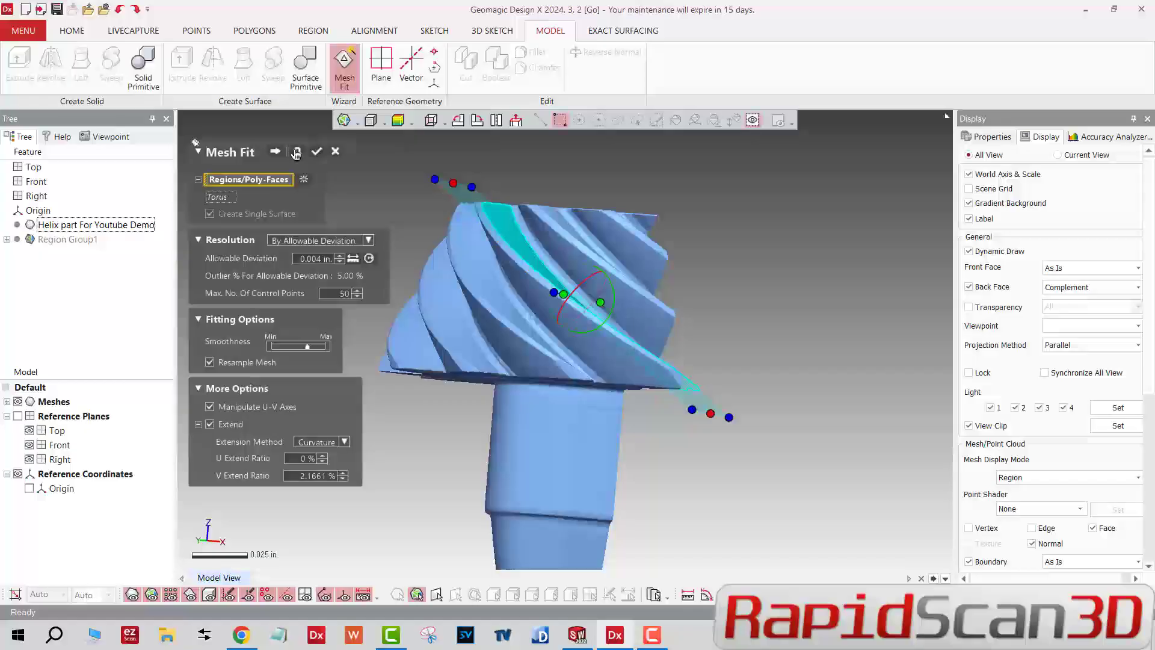
- Create the Mesh Fit surface with Extend and Resample Mesh off and smoothness lowered, inspect it from below, and undo it
left_click(210, 424)
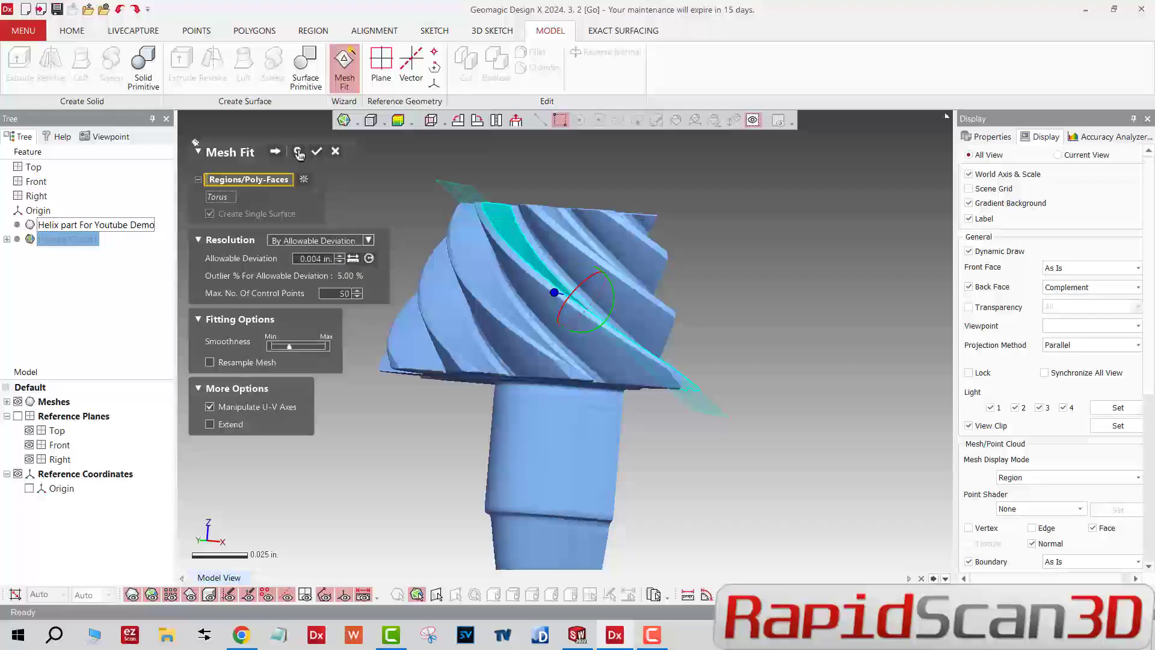
left_click(274, 152)
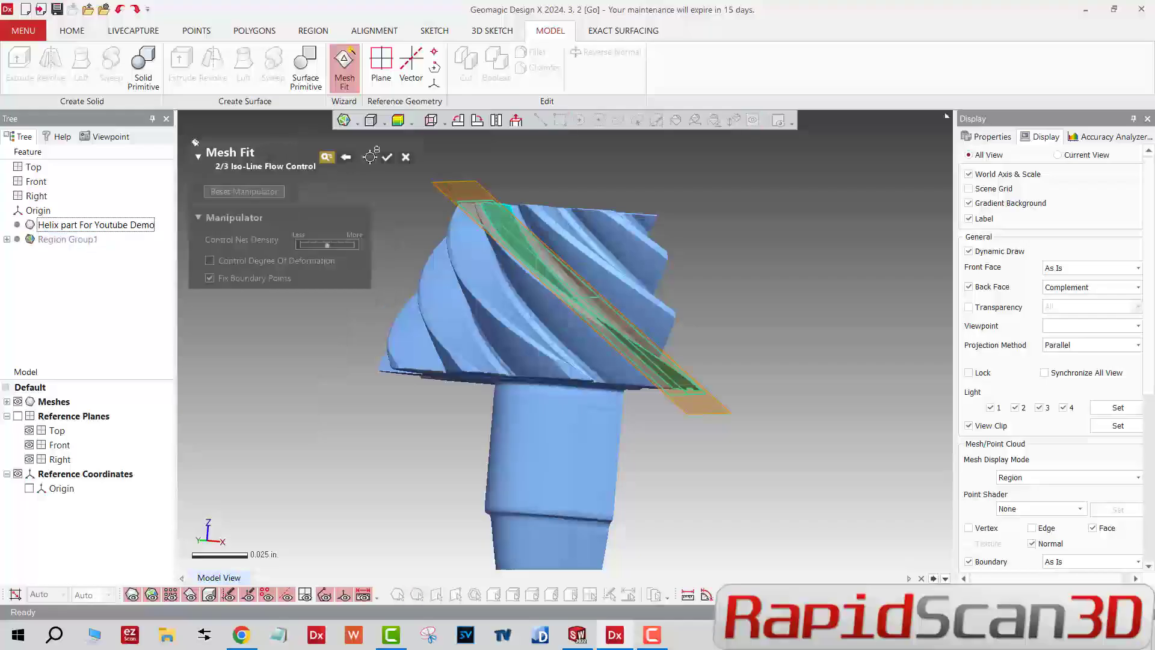
left_click(388, 157)
mouse_move(542, 301)
right_mouse_down()
mouse_move(477, 387)
mouse_move(558, 203)
right_mouse_up()
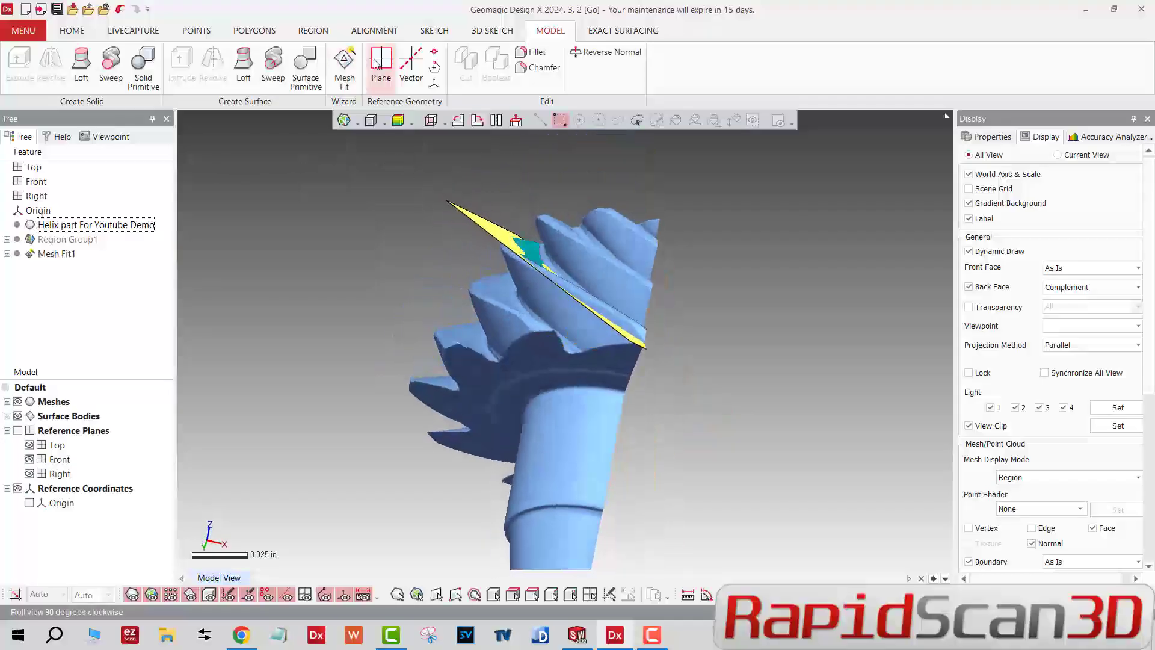
left_click(121, 10)
- Switch from paint to line selection mode and select the torus region on the tooth flank
scroll(559, 291, "up", 3)
right_click_drag(549, 293, 519, 320)
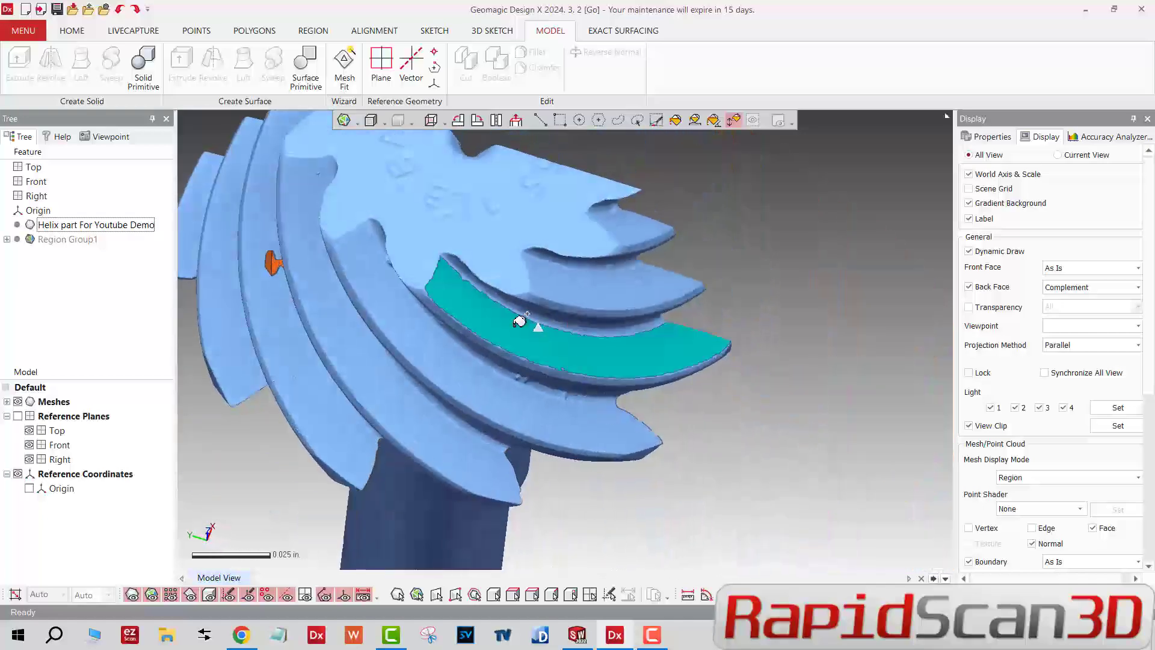
left_click(519, 320)
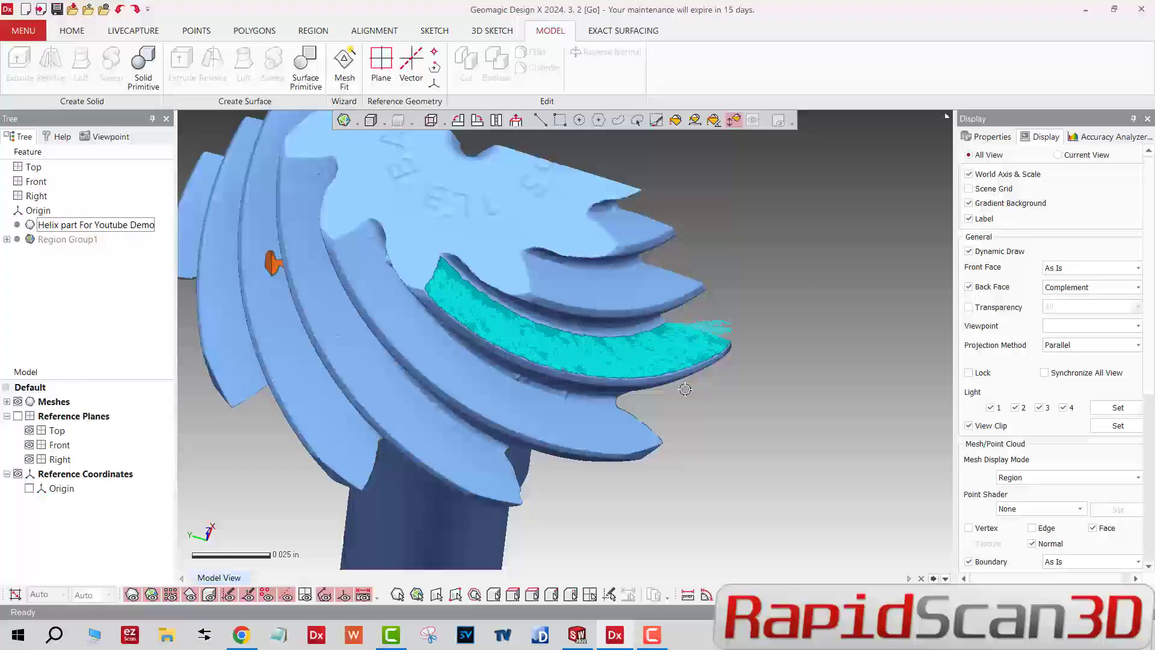
left_click(541, 120)
right_click_drag(616, 356, 506, 249)
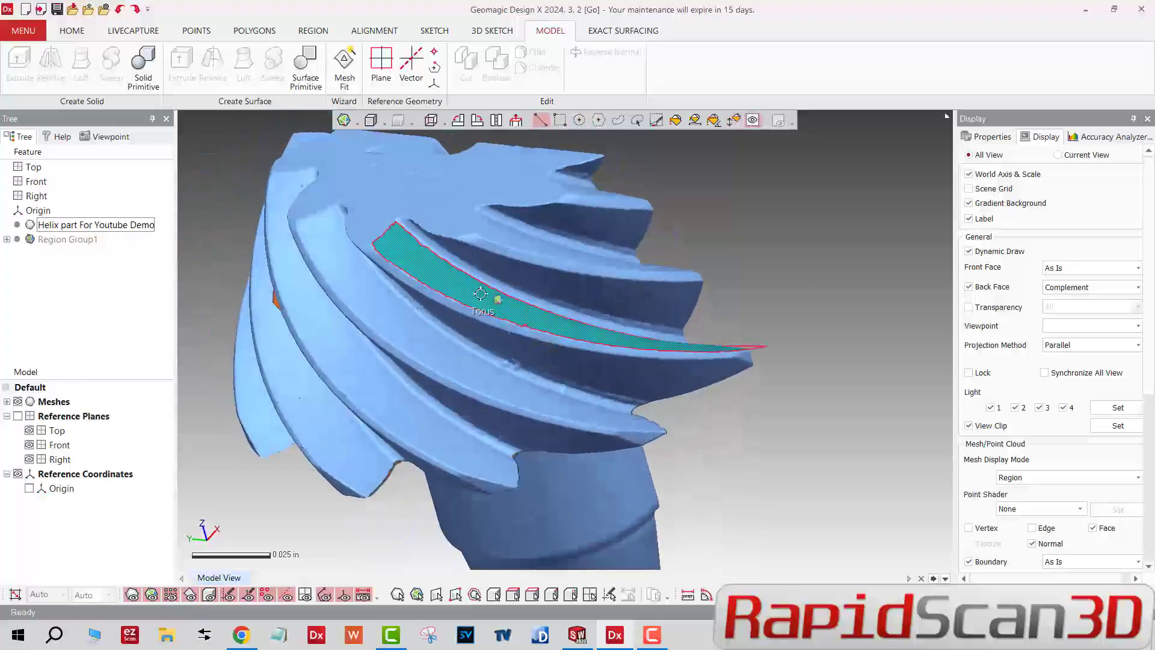
left_click(484, 295)
mouse_move(579, 378)
right_mouse_down()
mouse_move(554, 477)
mouse_move(626, 391)
mouse_move(578, 361)
right_mouse_up()
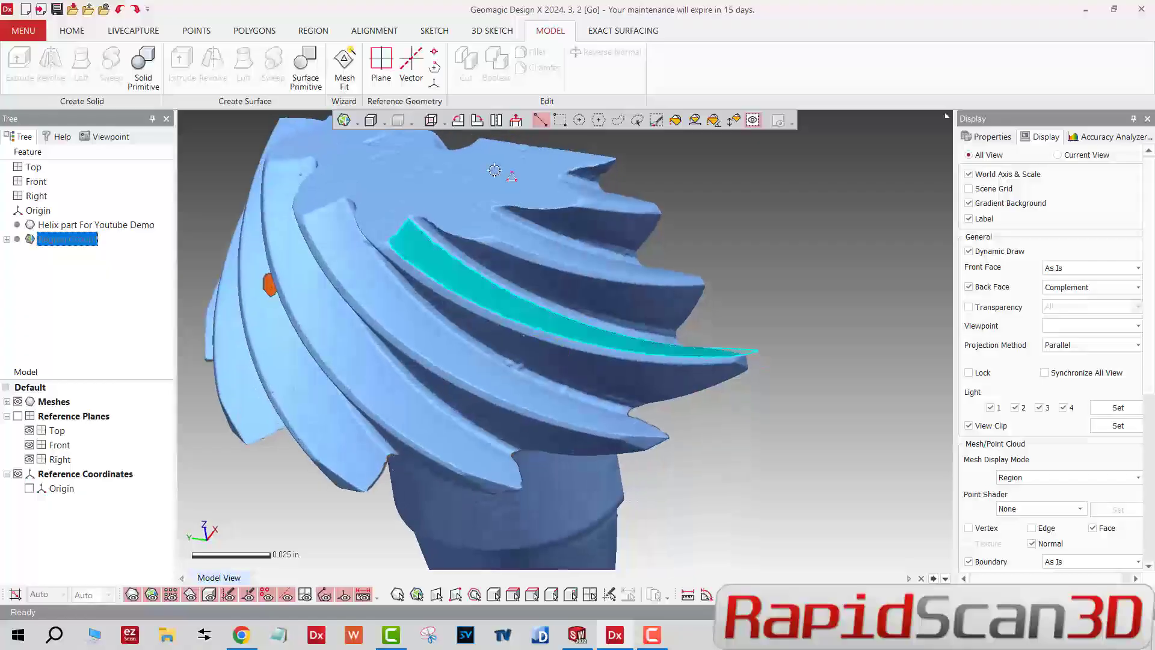
- Start a Mesh Fit on the selected region with Curvature extension turned on, and examine its preview from several sides
left_click(345, 69)
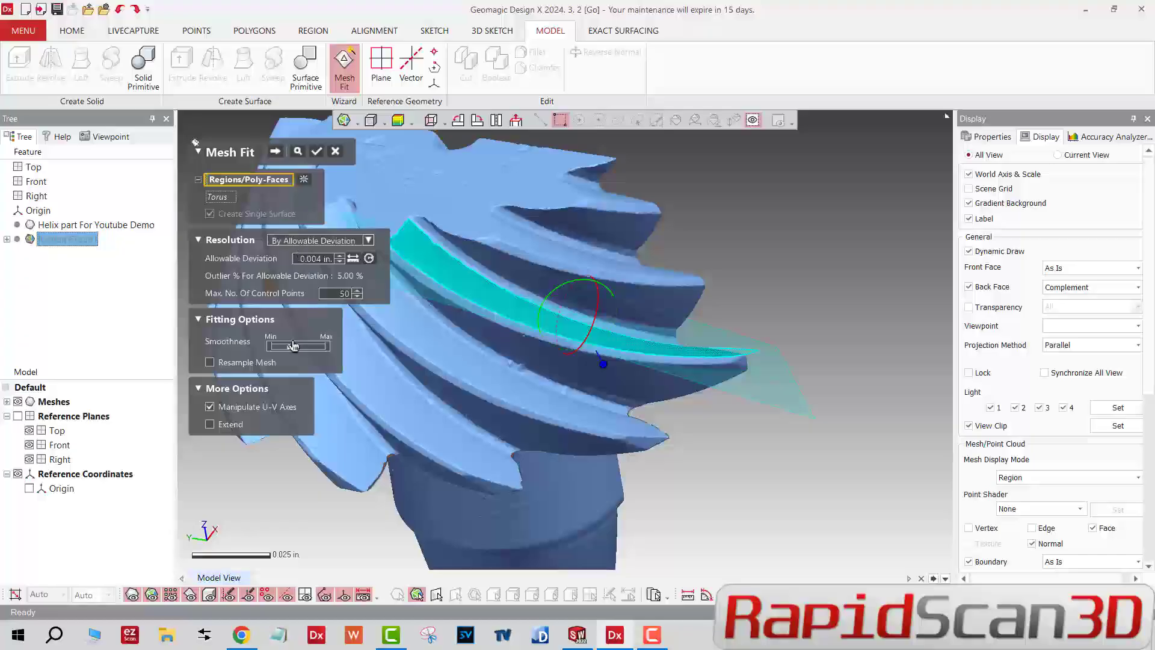
left_click(224, 426)
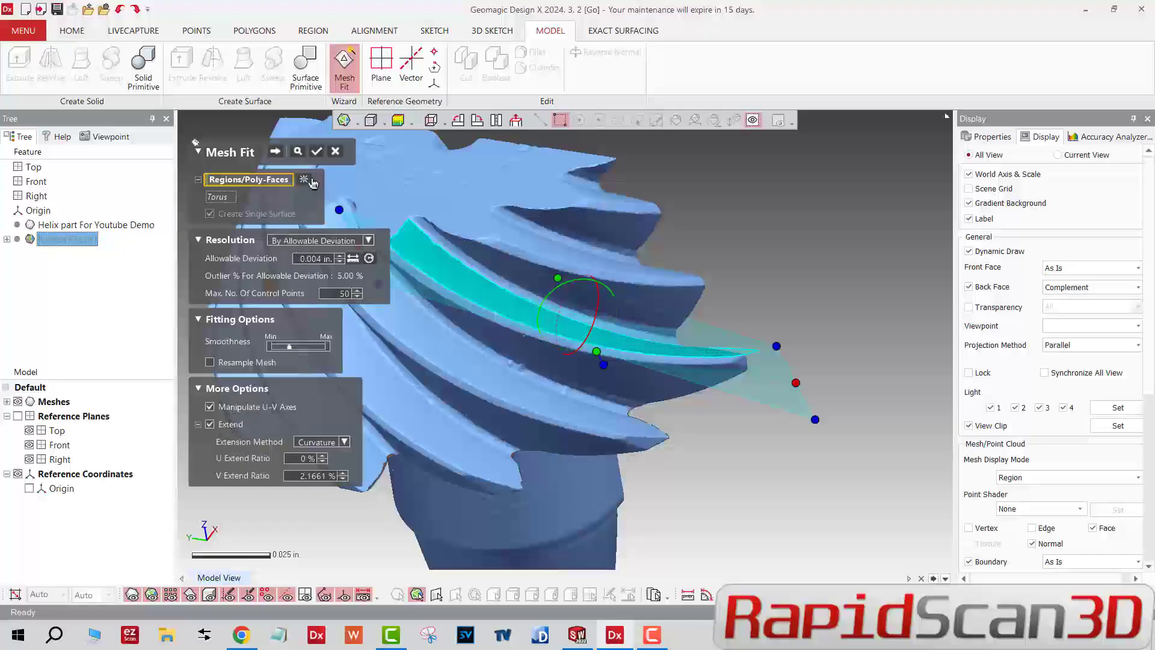
right_click_drag(574, 258, 340, 169)
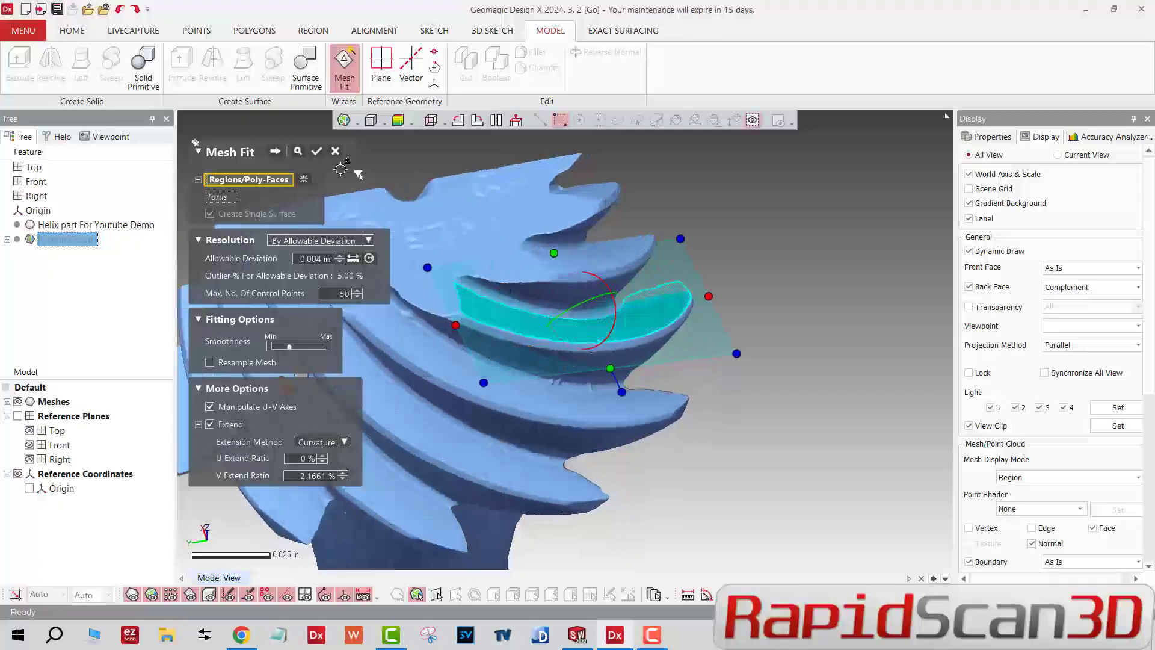
left_click(292, 152)
right_click_drag(588, 291, 733, 291)
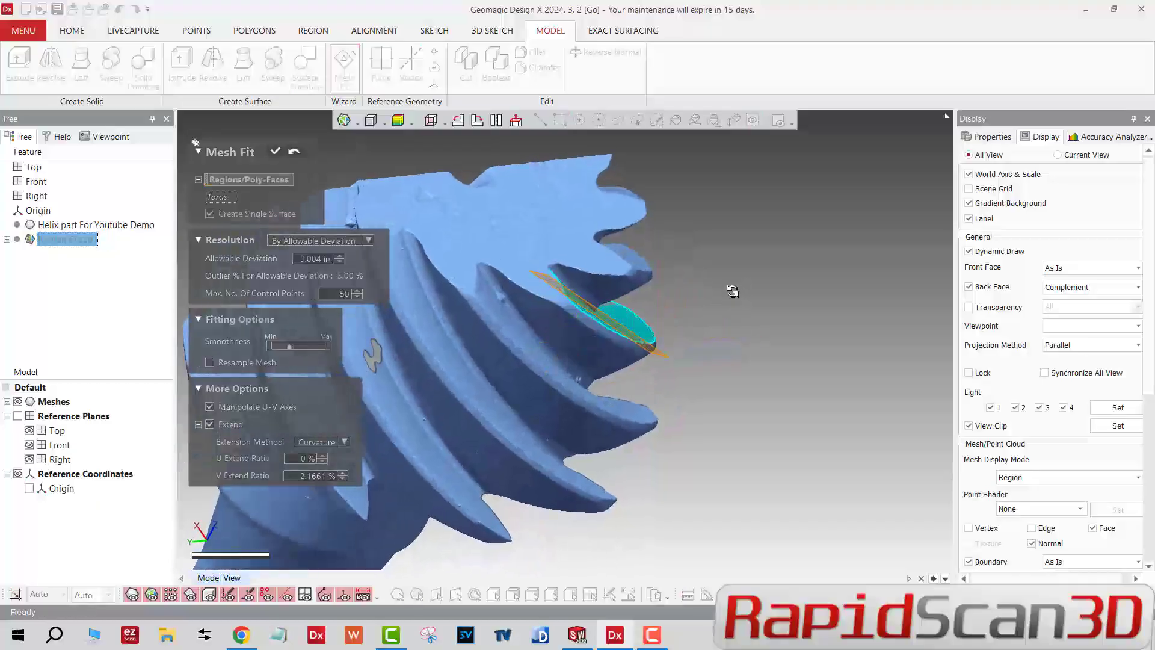
left_click(294, 154)
right_click_drag(607, 261, 454, 355)
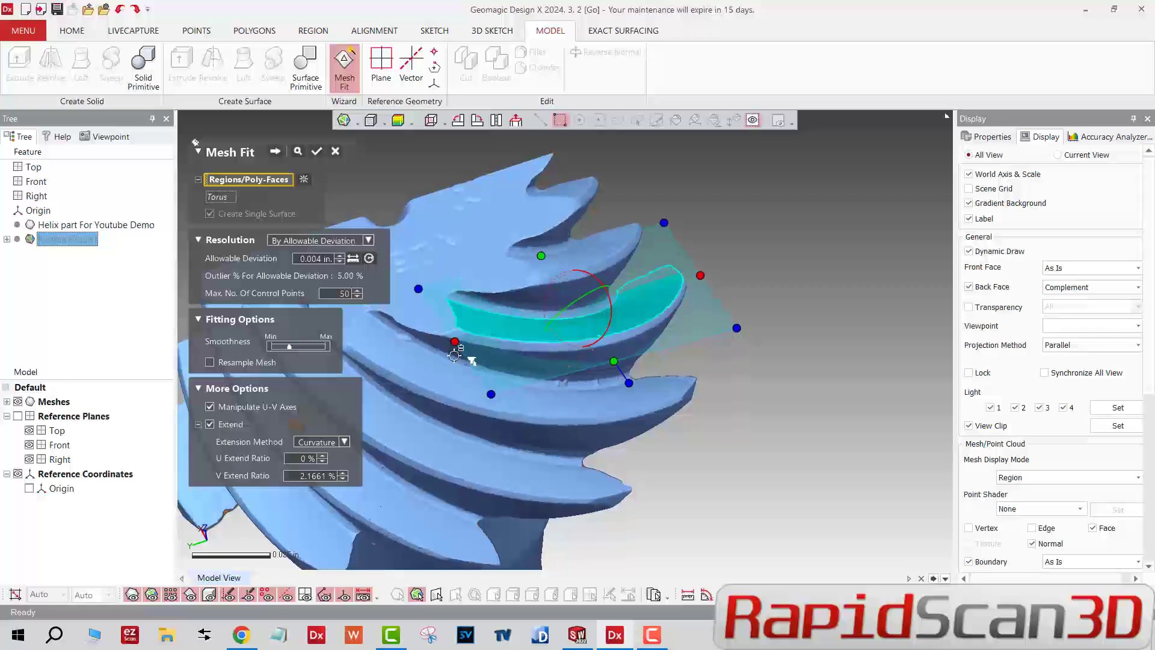
- Extend the Mesh Fit to a 25.1056 % U ratio, rotate its U-V axes, preview the result, and cancel the fit
left_click_drag(454, 342, 424, 349)
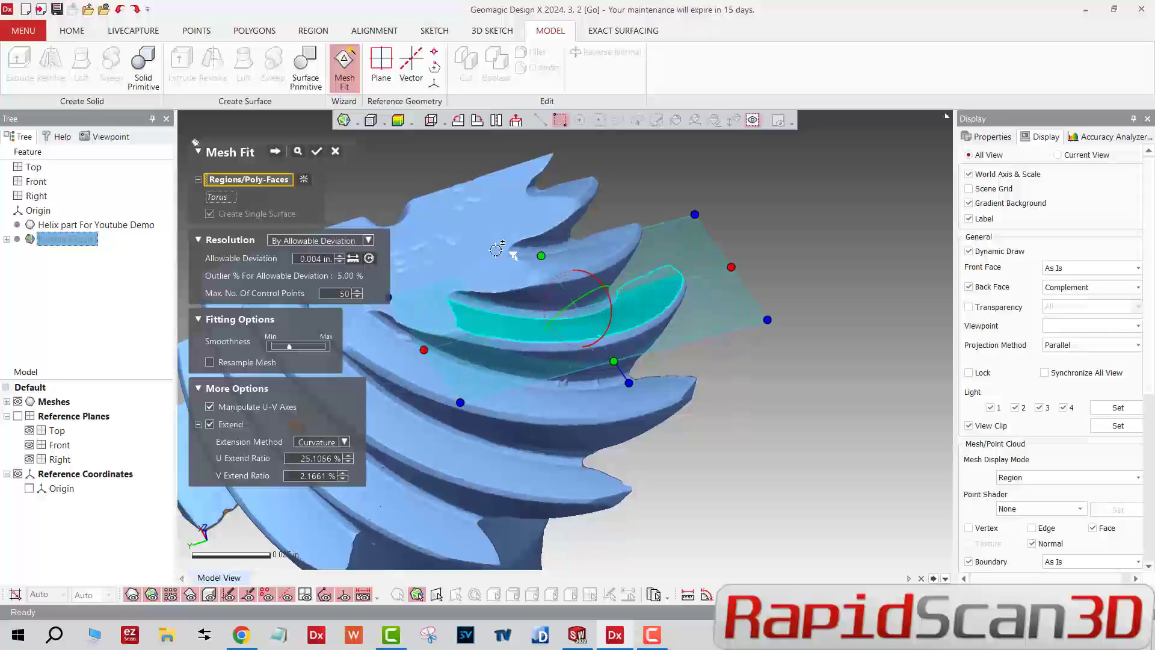
left_click_drag(607, 299, 600, 291)
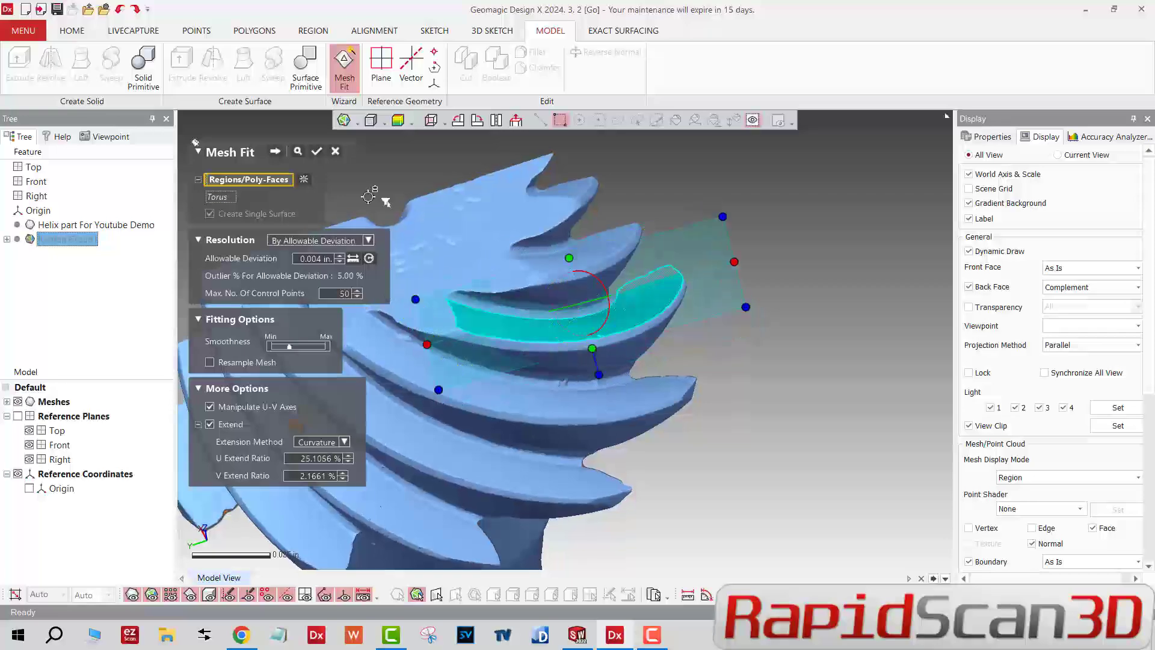
left_click(297, 153)
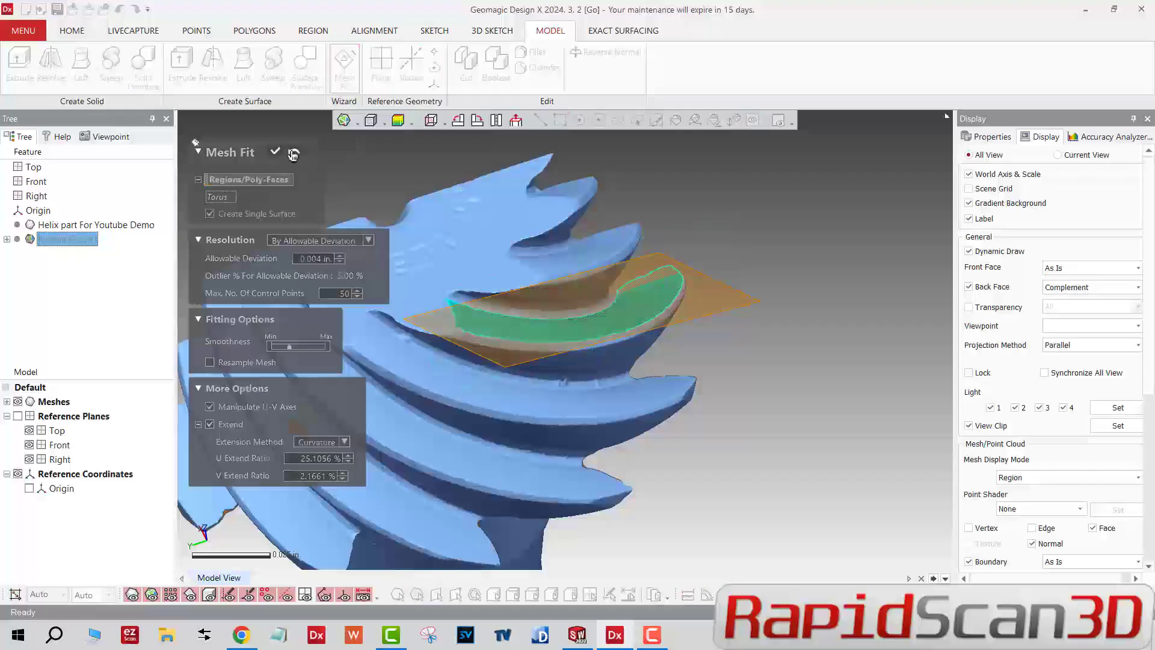
left_click(292, 154)
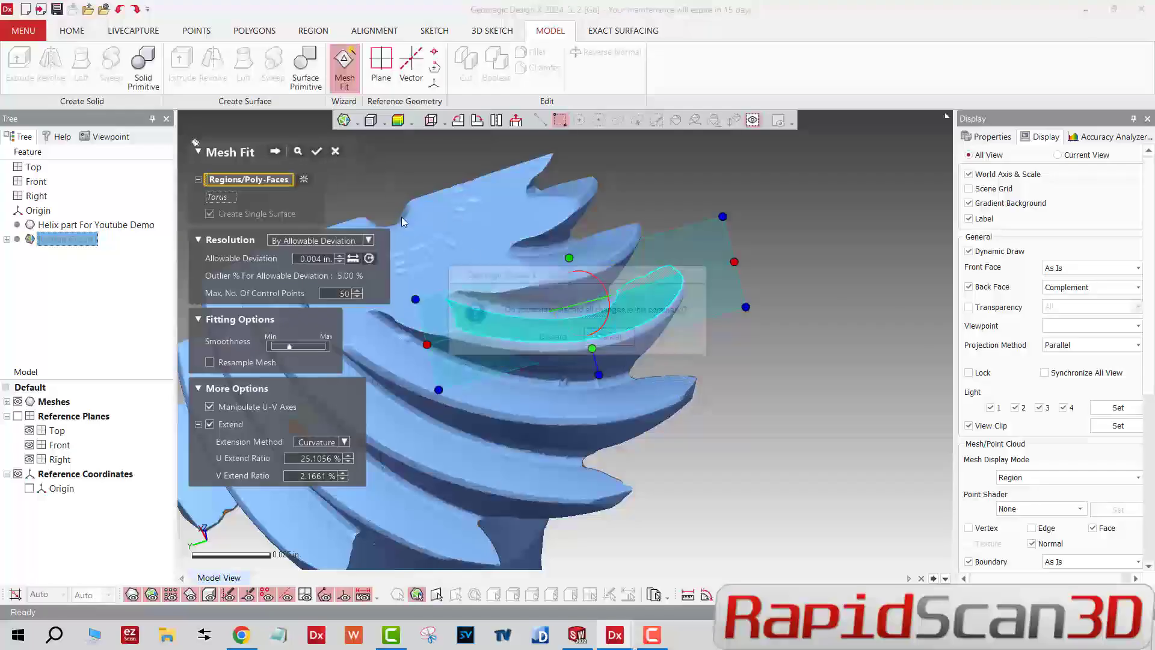
left_click(335, 151)
left_click(552, 337)
- Turn off view clipping to show the whole gear mesh, and clear the region selection
right_click_drag(552, 338, 313, 349)
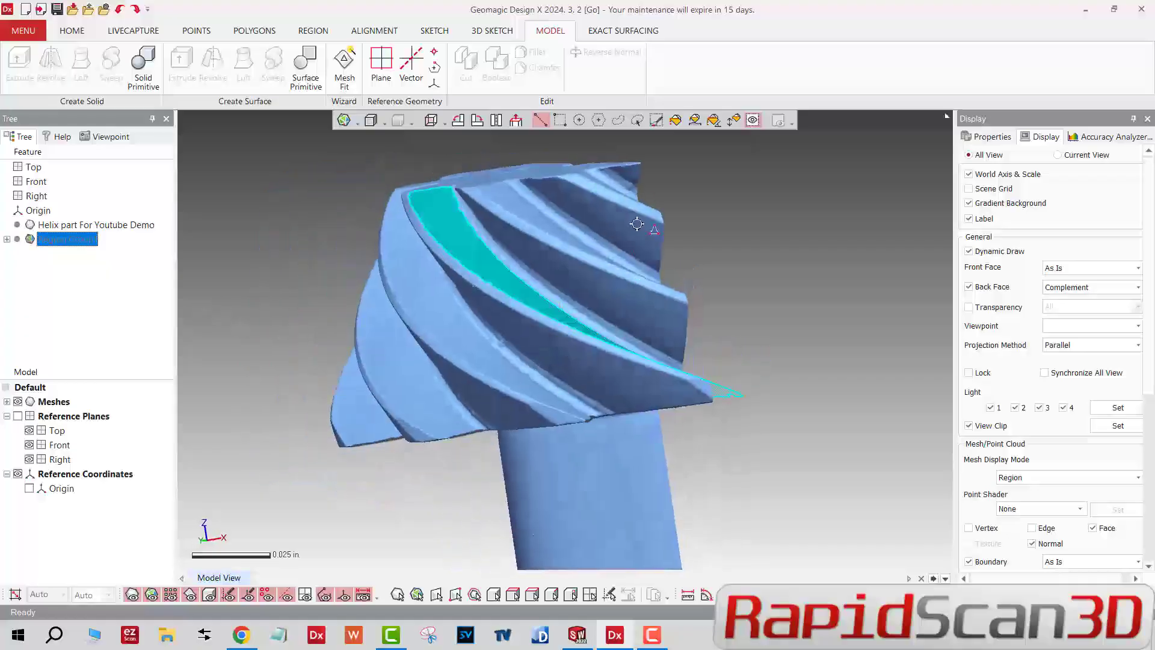
left_click(73, 31)
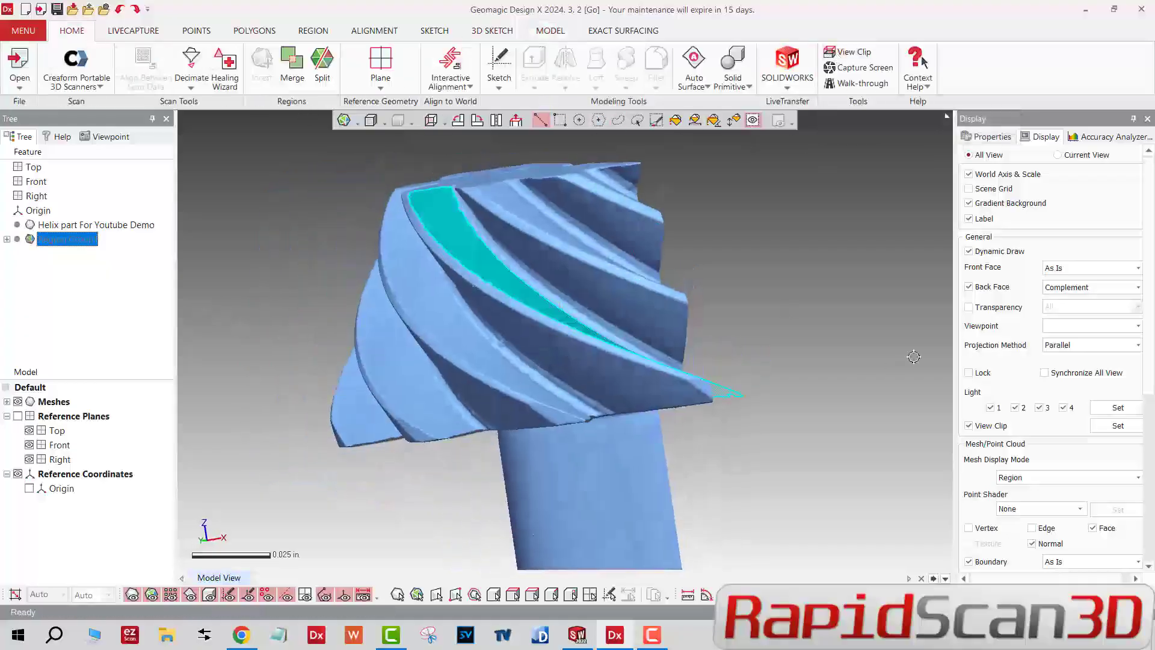
left_click(969, 426)
scroll(791, 383, "down", 3)
right_click_drag(791, 383, 775, 475)
left_click(362, 228)
- Select the torus region on the tooth flank and delete it
scroll(634, 353, "up", 3)
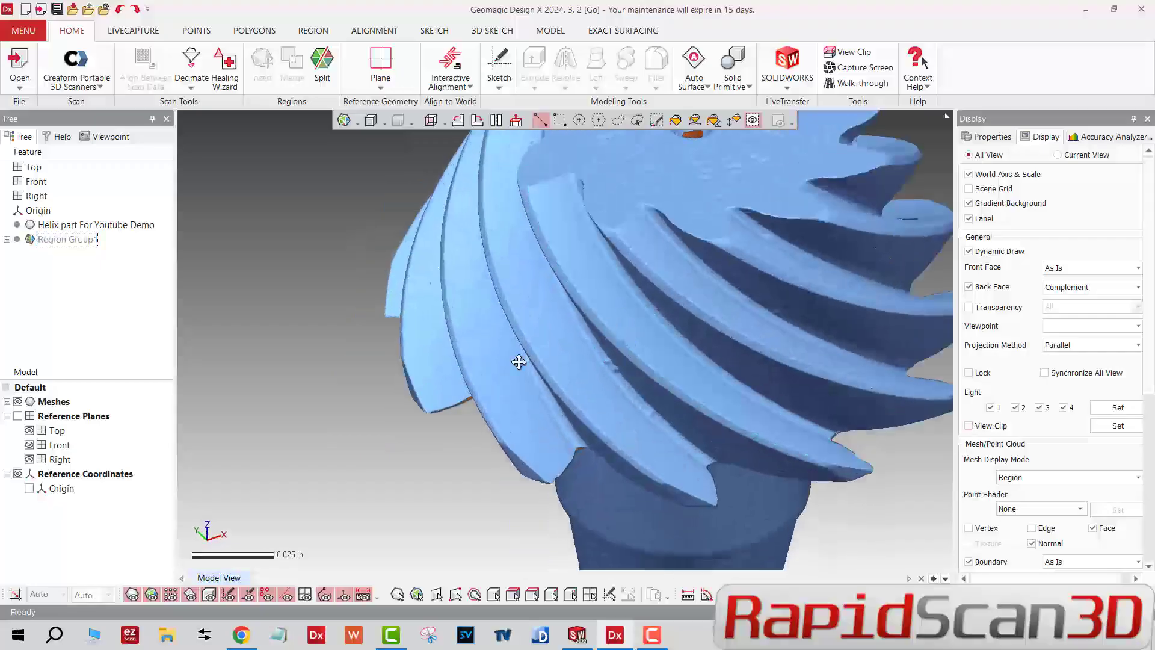
scroll(363, 317, "up", 5)
scroll(362, 317, "up", 1)
right_click_drag(377, 315, 376, 328)
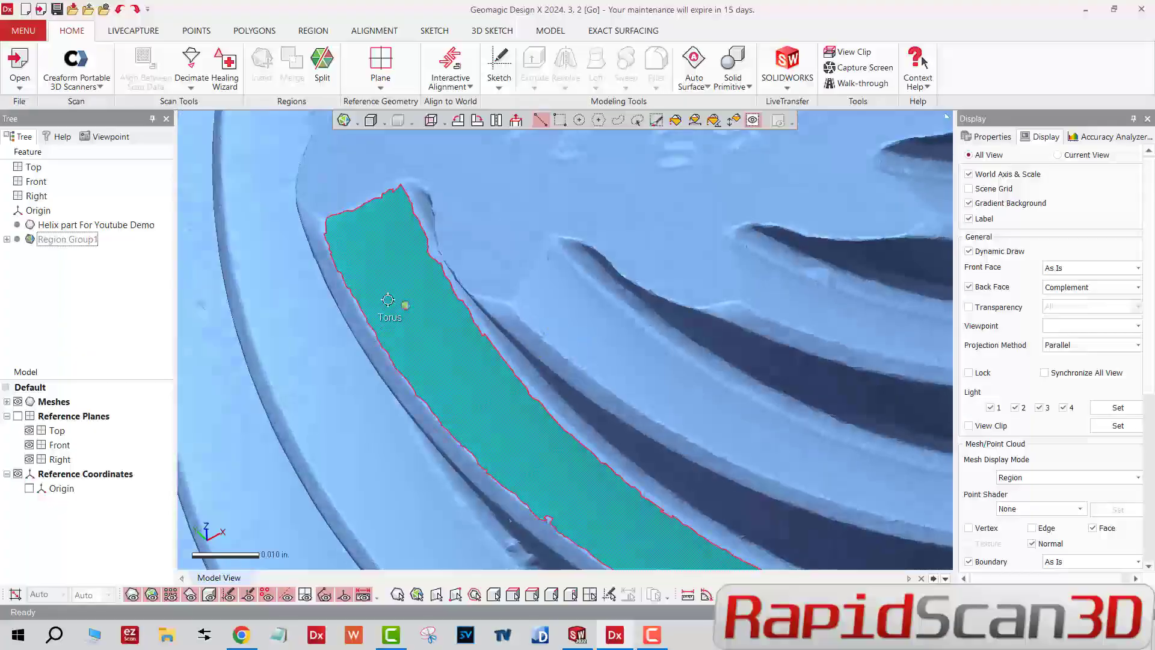
left_click(388, 297)
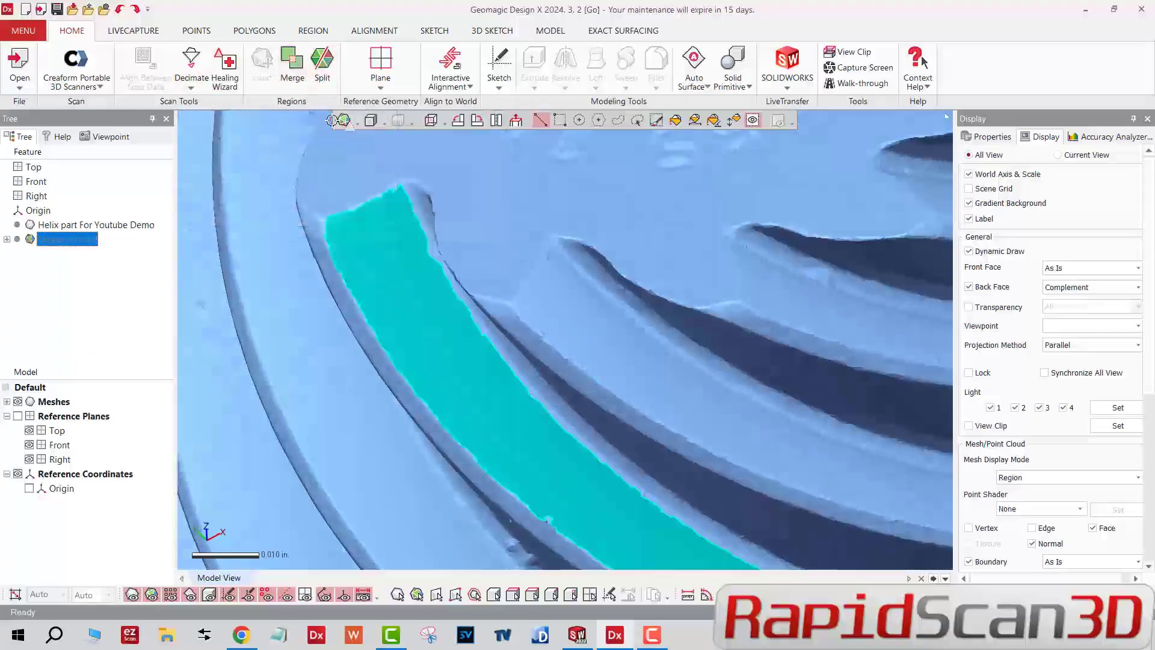
left_click(303, 35)
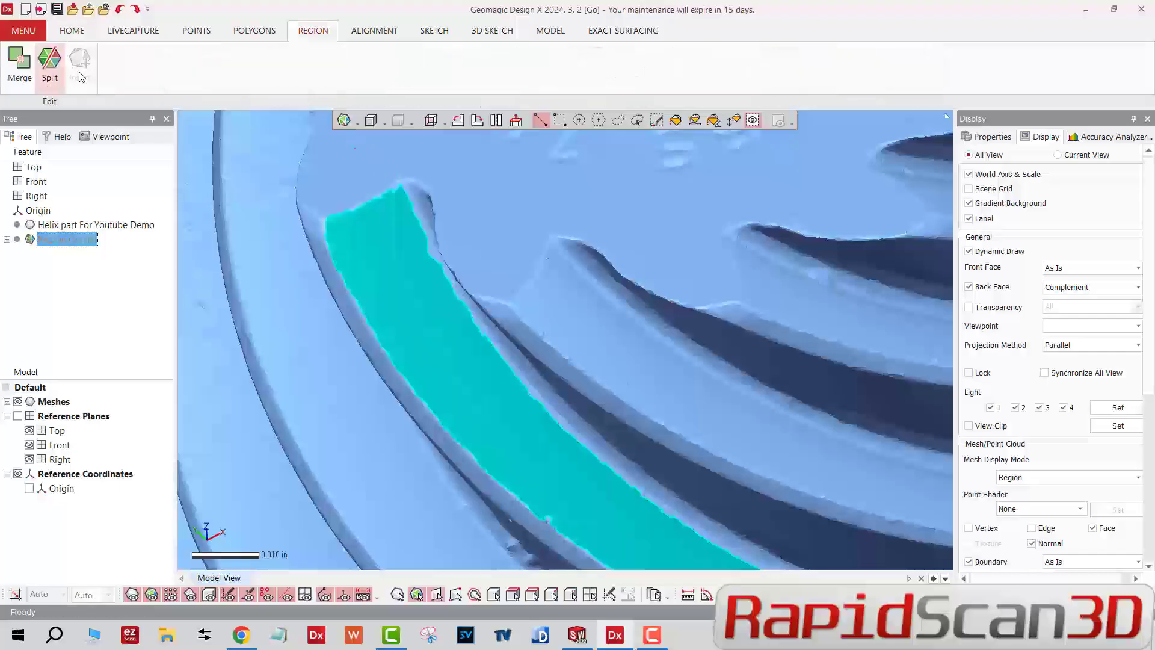
left_click(19, 62)
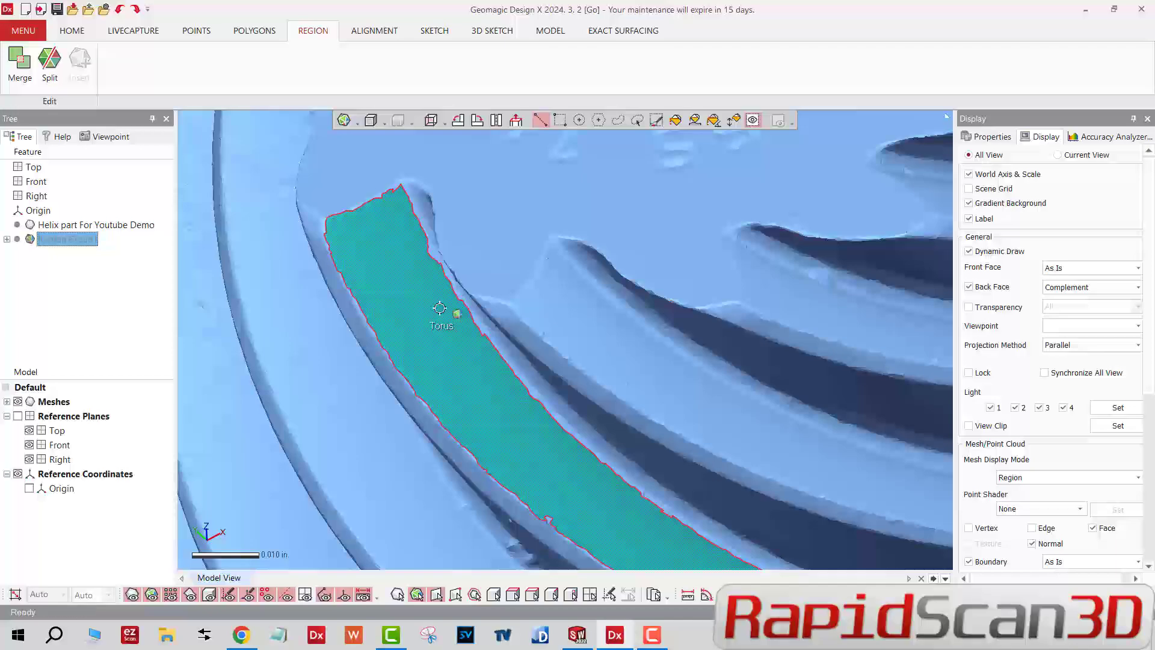
key("Delete")
- Select the poly-faces of the whole tooth flank directly on the mesh and start a Mesh Fit on them
scroll(421, 282, "down", 5)
scroll(387, 250, "up", 3)
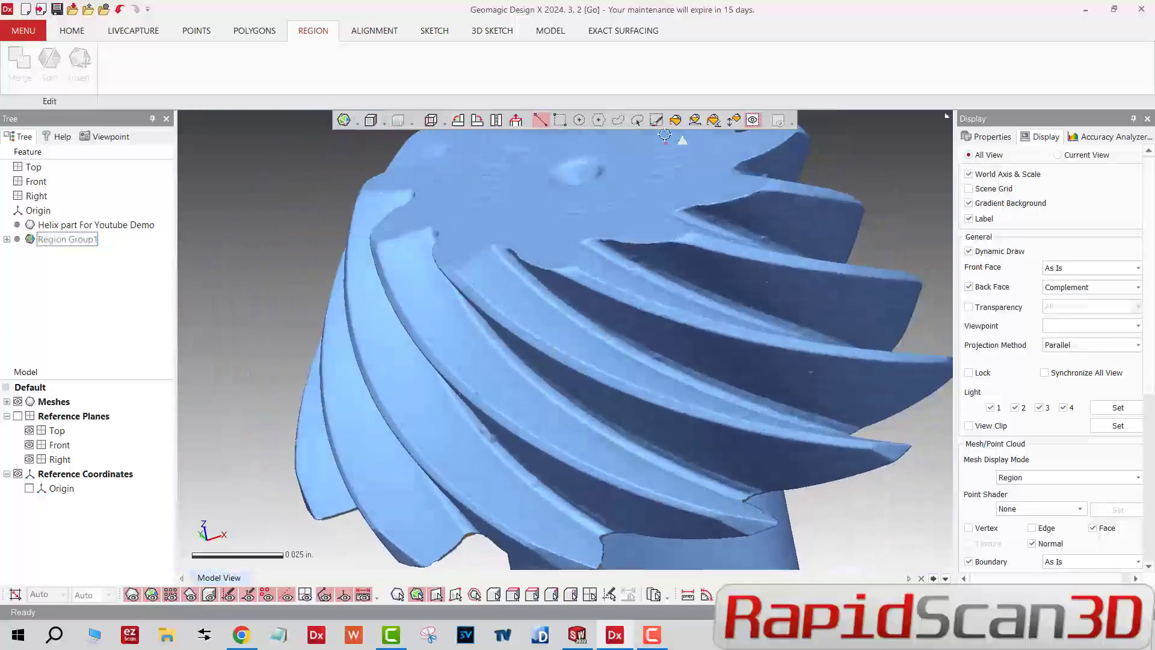
left_click(733, 120)
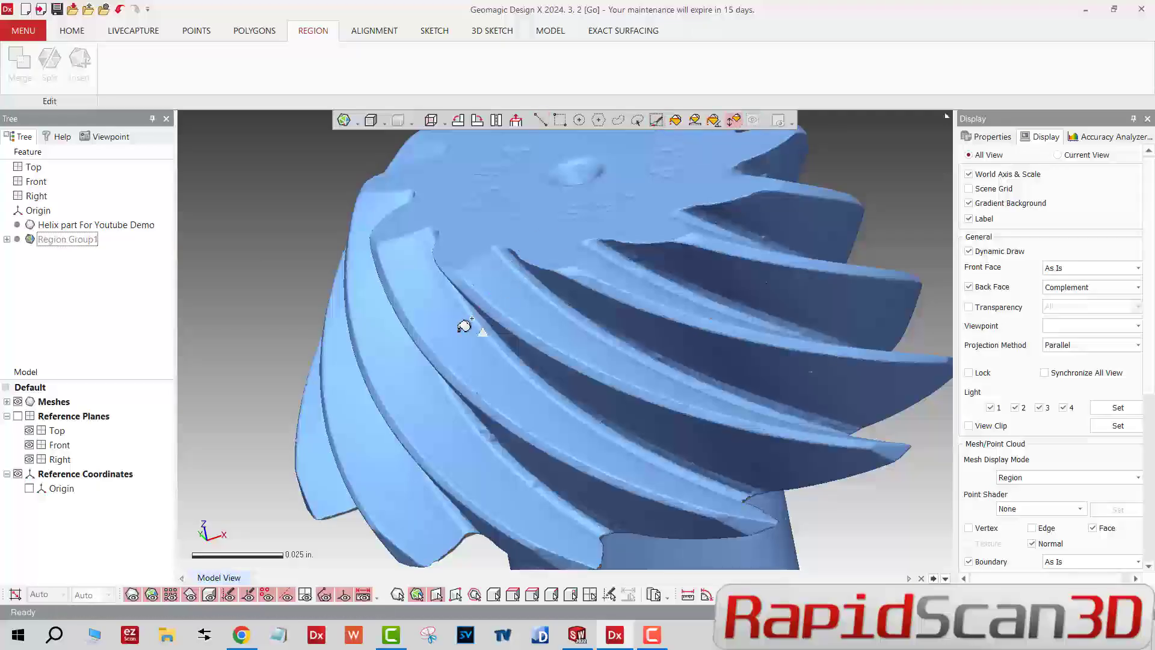
left_click(550, 412)
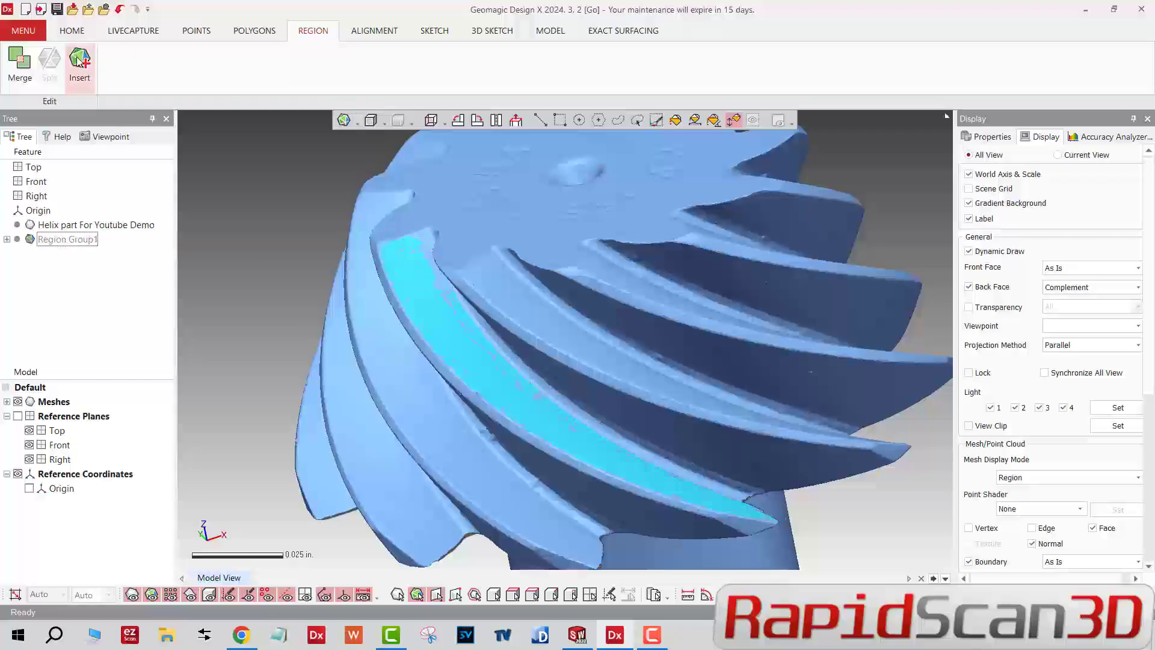
left_click(550, 31)
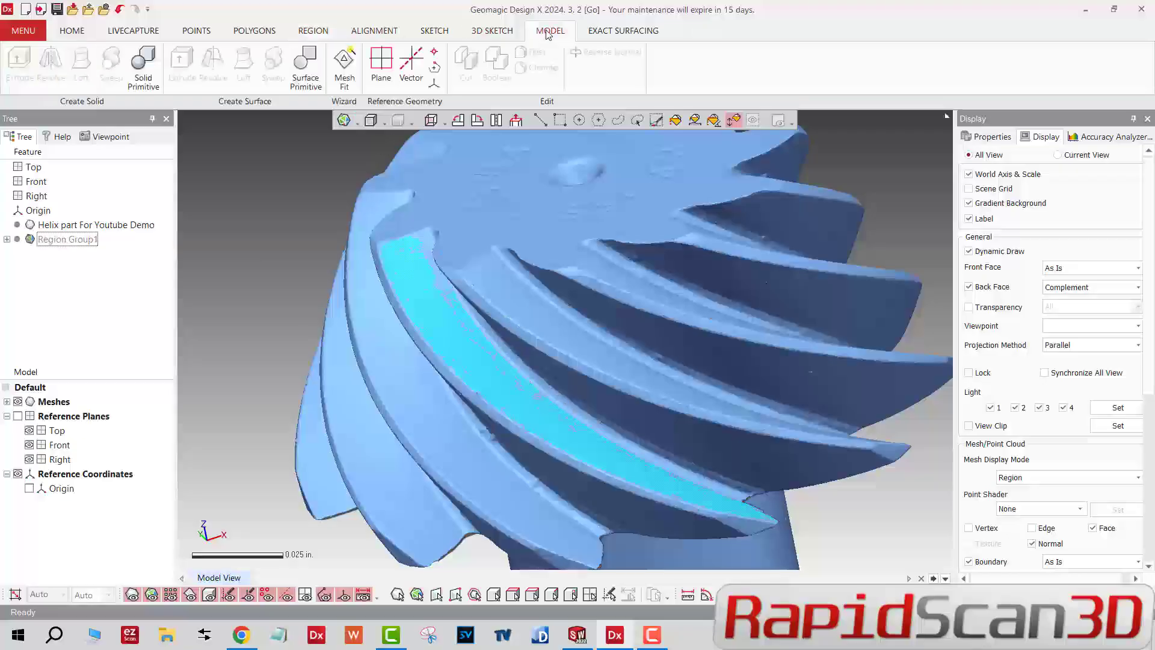
left_click(344, 67)
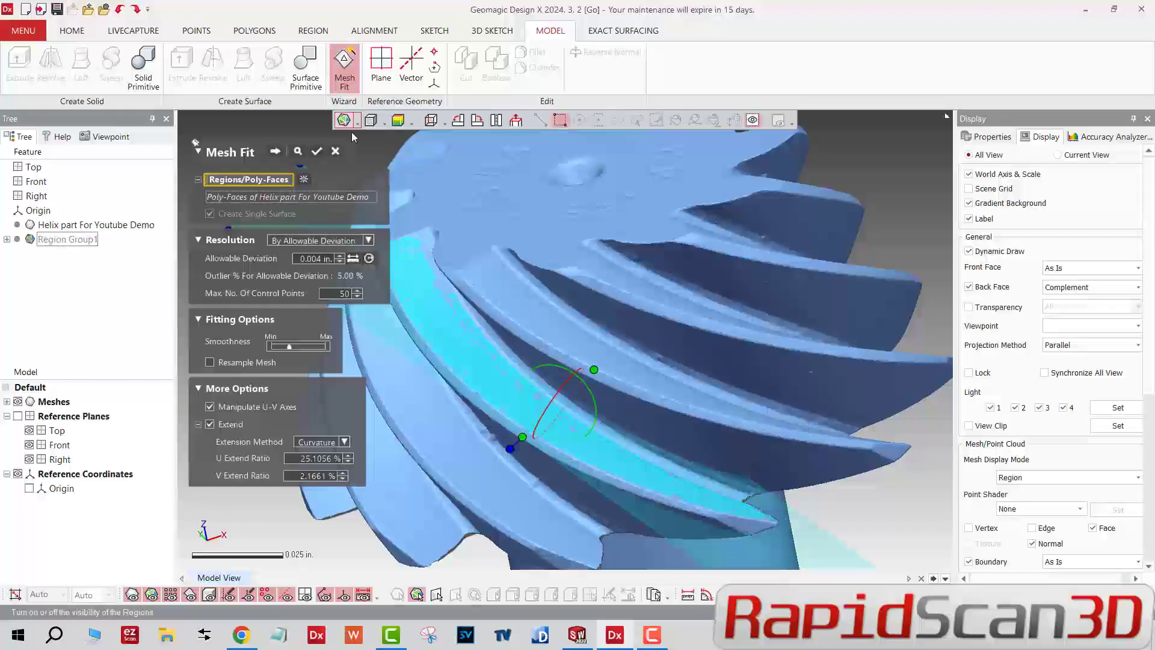
- Check the Mesh Fit's iso-line flow stage, turn off Manipulate U-V Axes, and check that stage again
left_click(277, 151)
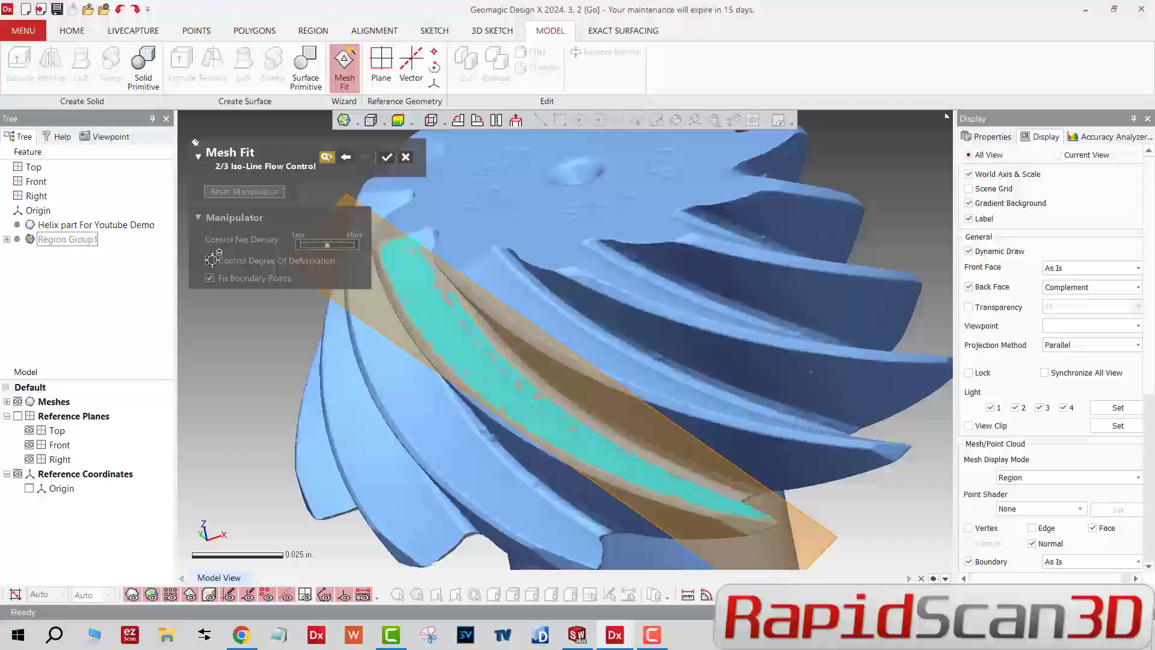
left_click(345, 159)
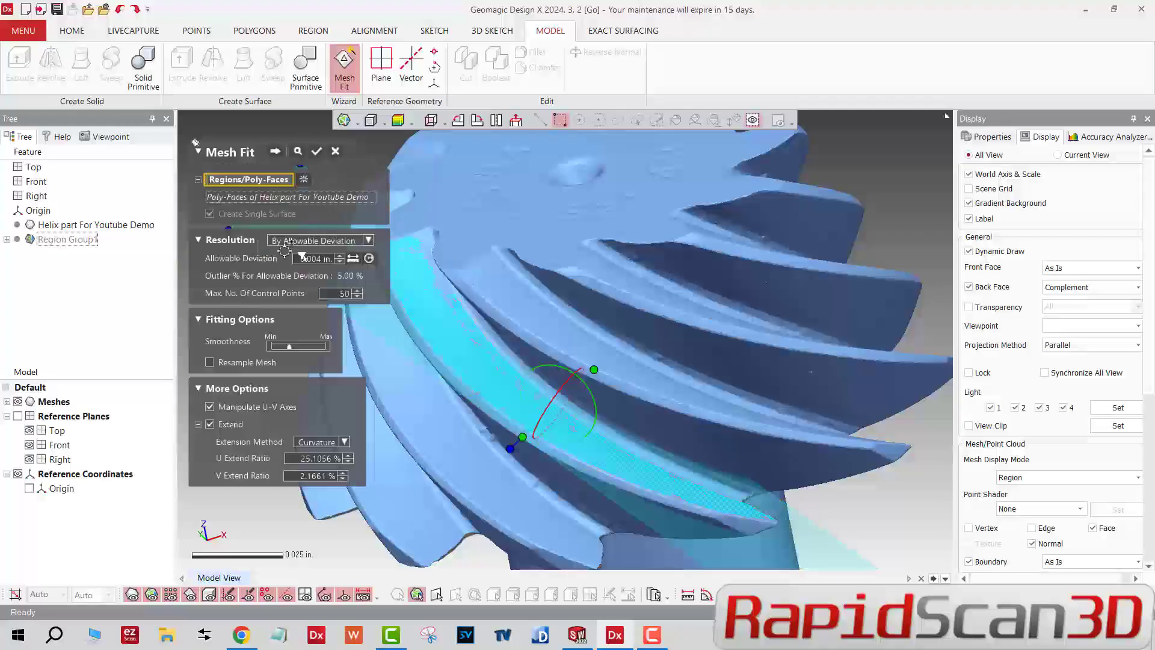
left_click(223, 412)
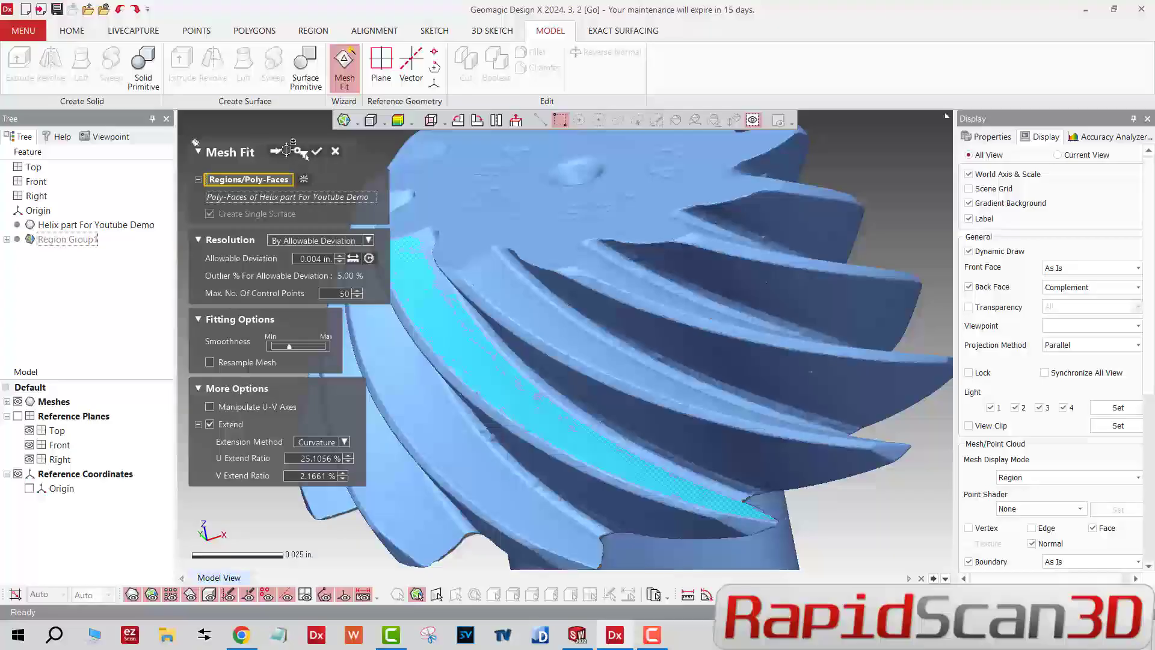
left_click(278, 151)
right_click_drag(637, 325, 675, 315)
left_click(347, 157)
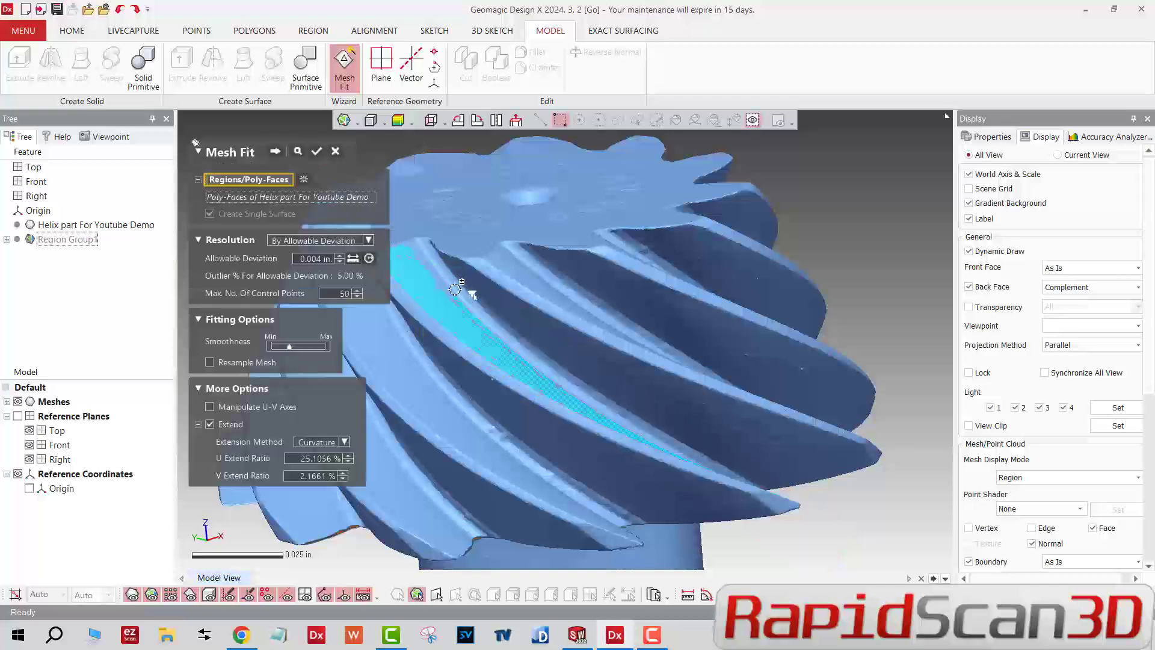
- Turn on Resample Mesh for the fit and examine the previewed surface from the side
right_click_drag(455, 289, 370, 331)
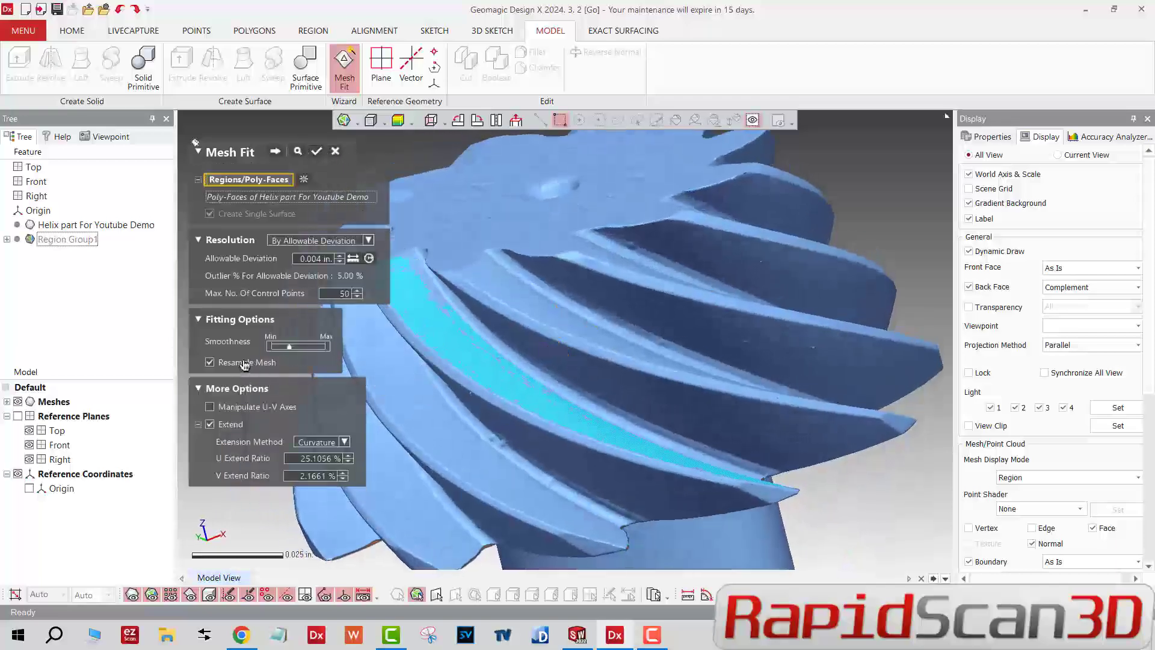
left_click(297, 152)
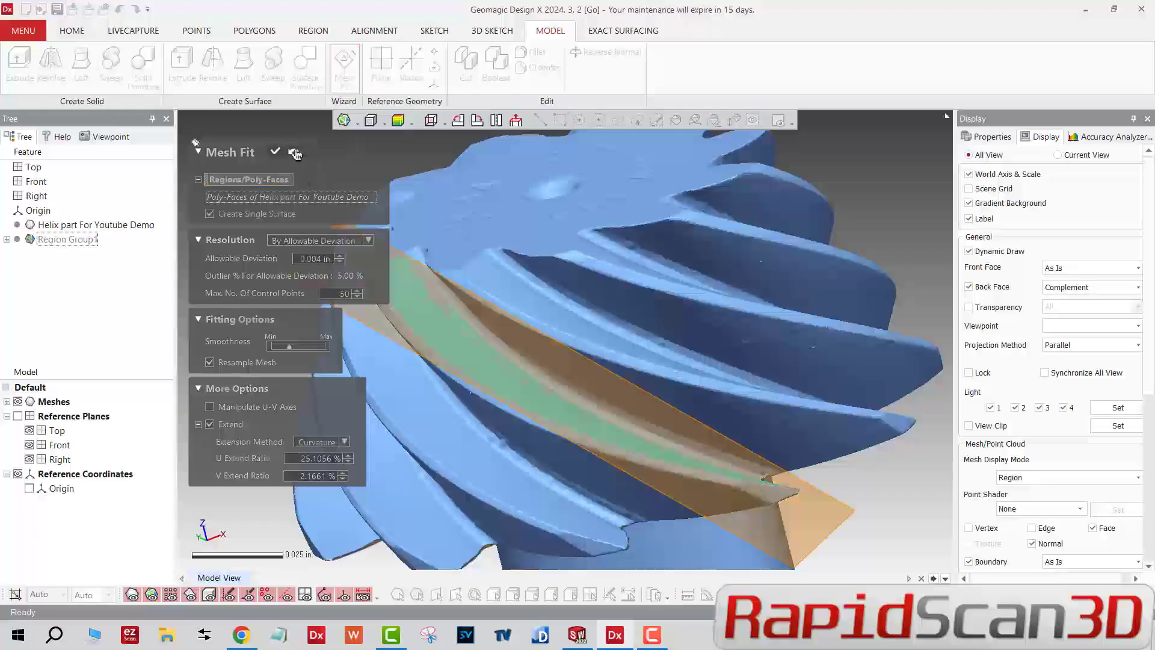
right_click_drag(633, 385, 302, 178)
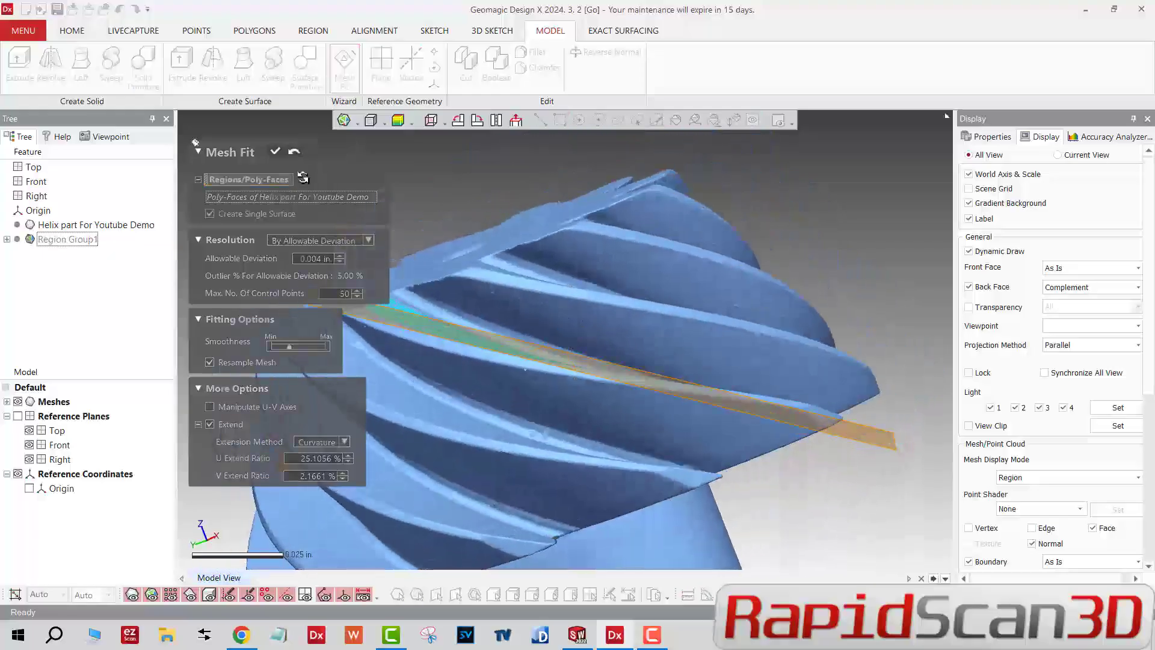
left_click(294, 154)
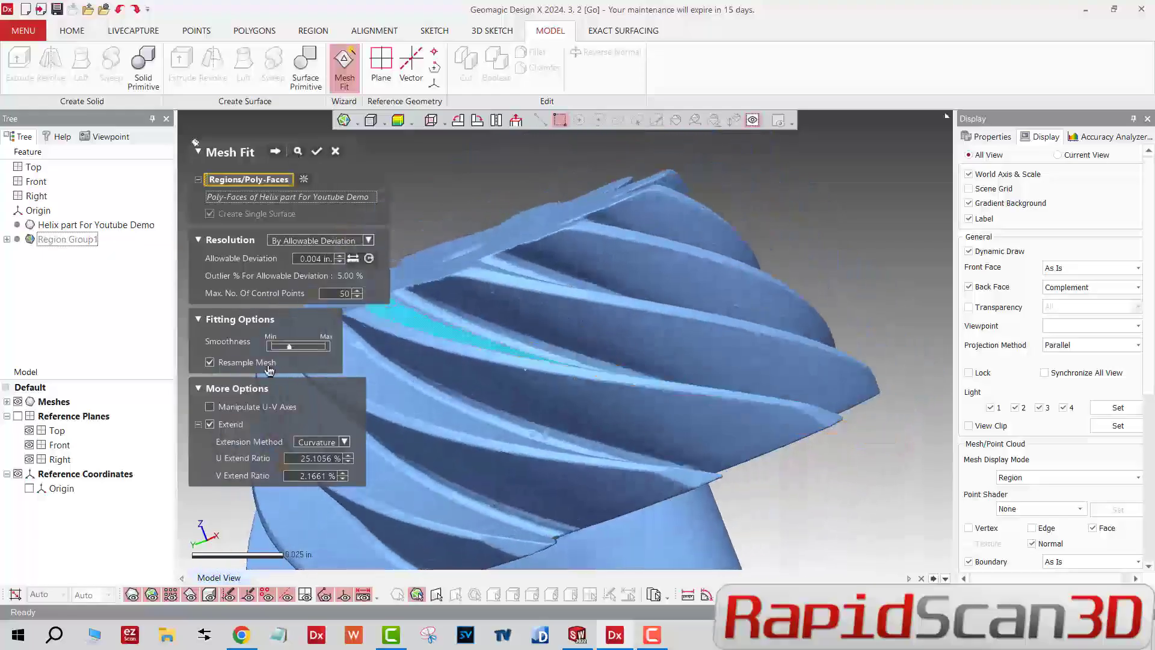
- Turn off Extend, allow 100 control points, set a 0.0069 in allowable deviation measured on the mesh, and preview the fit
left_click(209, 424)
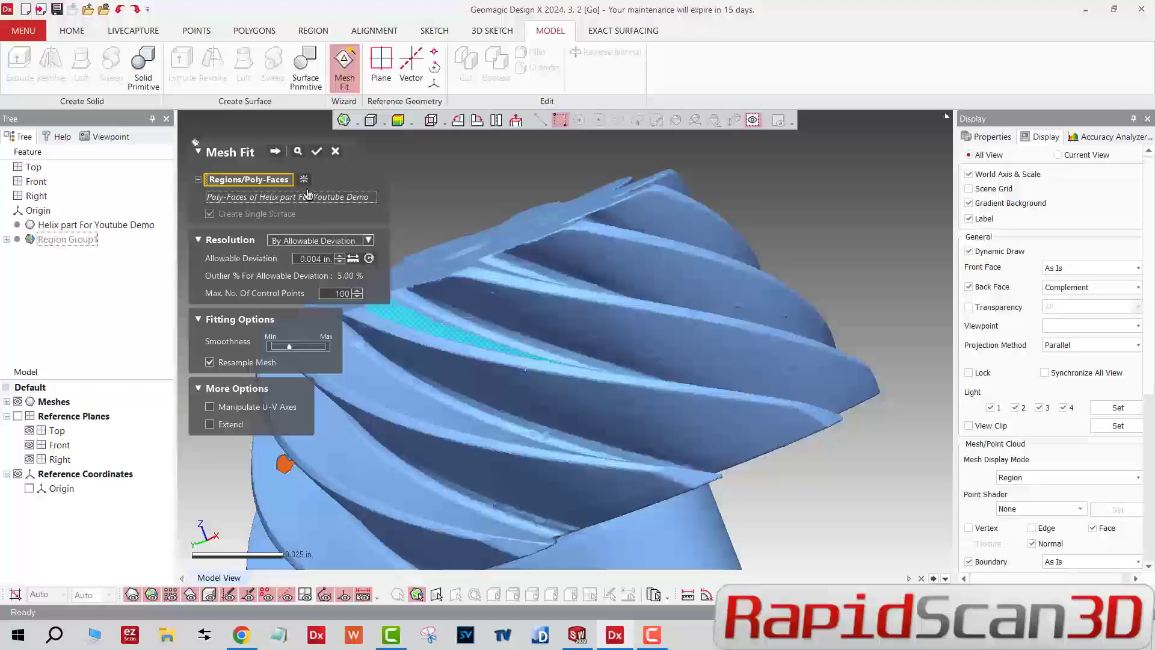
type("0.")
left_click(369, 259)
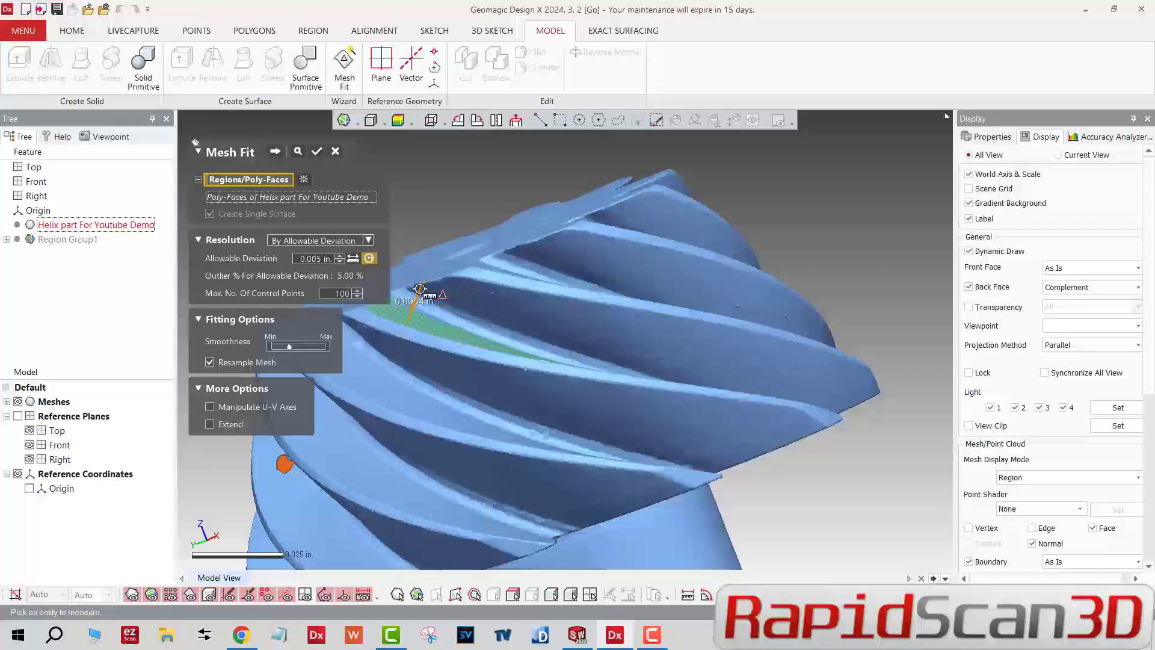
left_click(420, 289)
right_click_drag(501, 324, 619, 277)
left_click(297, 152)
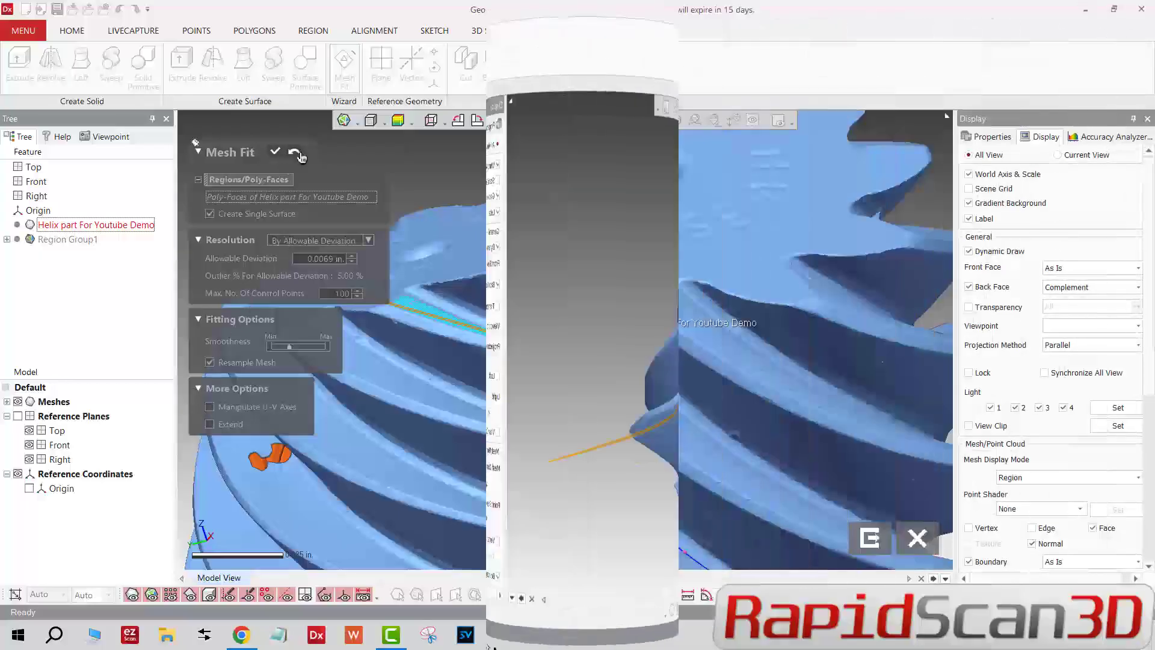
- Check the two splines along the long edges of the tooth face and close the 3D sketch
scroll(675, 386, "down", 5)
scroll(675, 386, "up", 8)
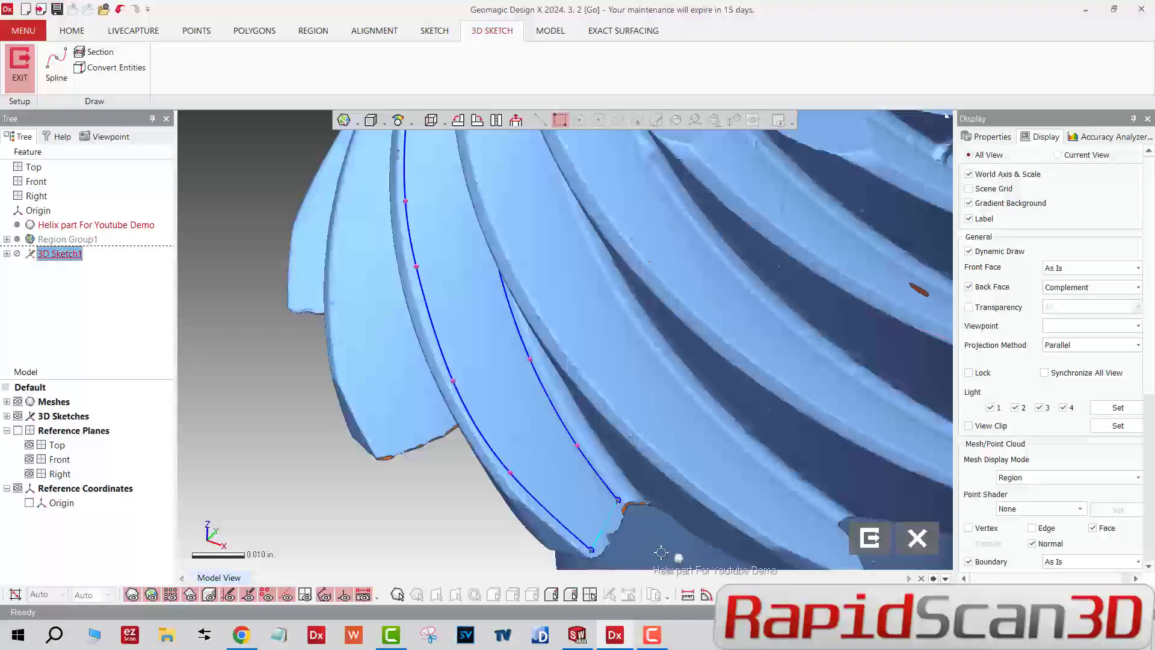
left_click(19, 61)
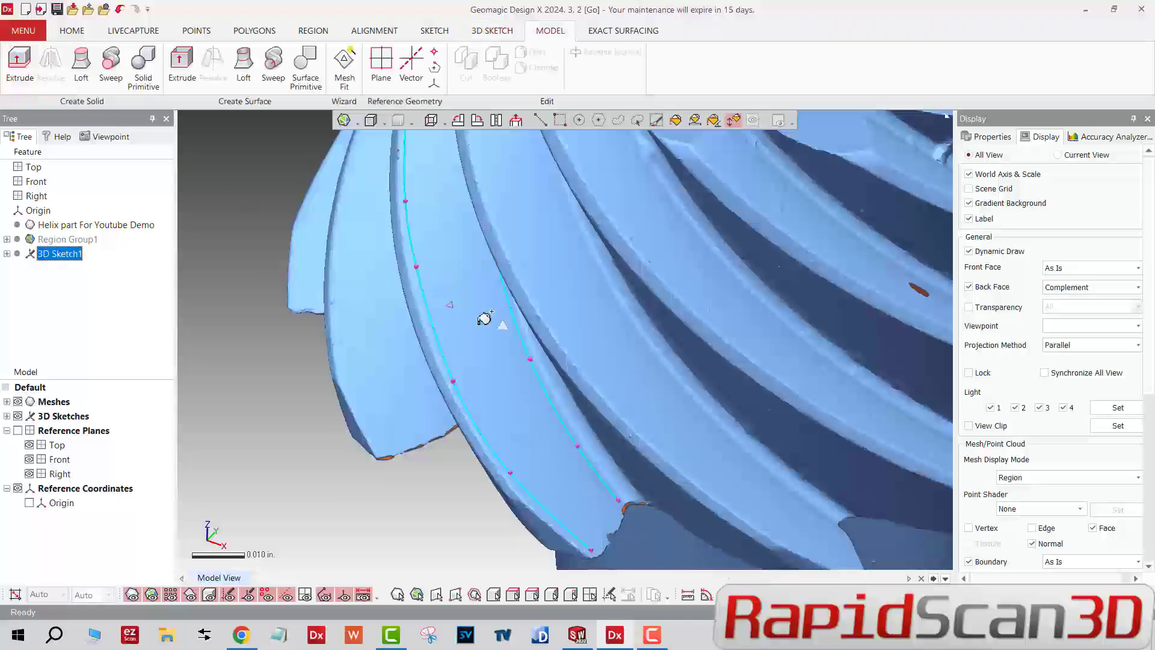
- Loft a surface between the two splines along the tooth face, with no start or end constraint
left_click(243, 64)
left_click(342, 216)
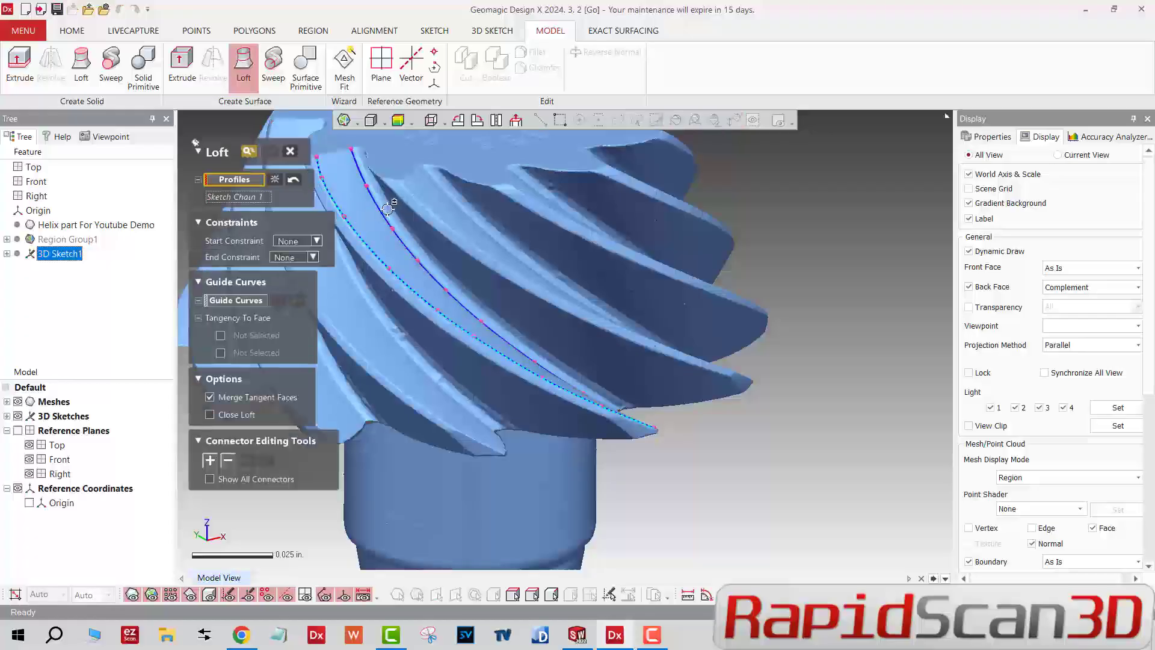
left_click(380, 207)
left_click(270, 154)
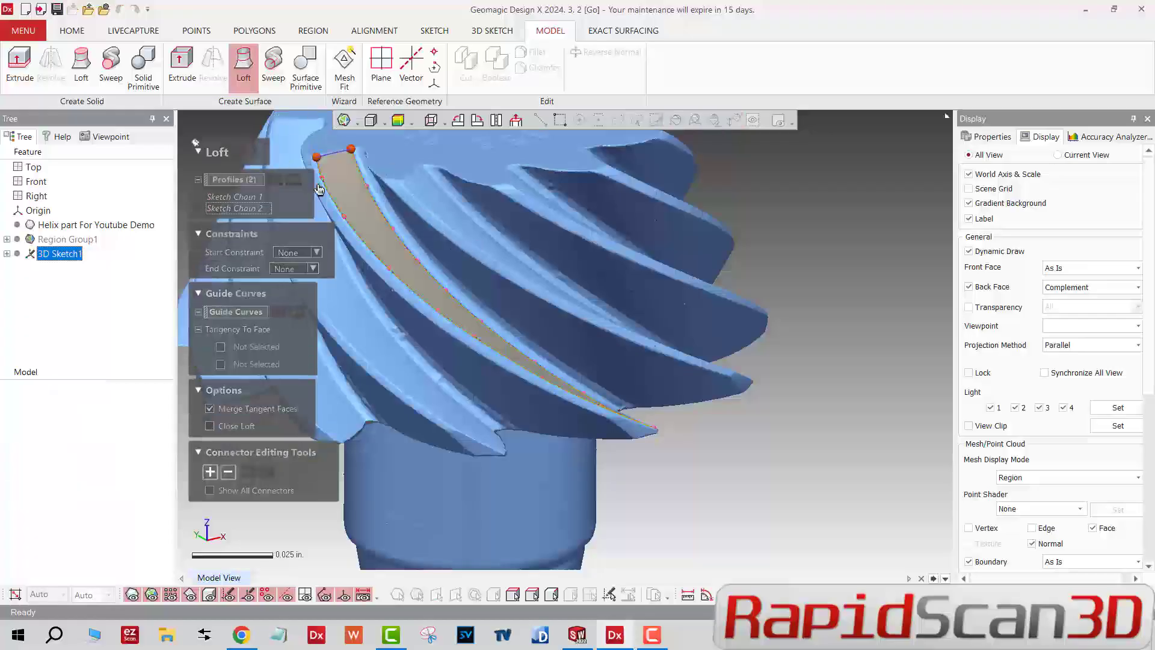
- Show the lofted surface's deviation from the mesh as a colour map and examine it from several sides
right_click_drag(485, 278, 435, 343)
left_click(398, 123)
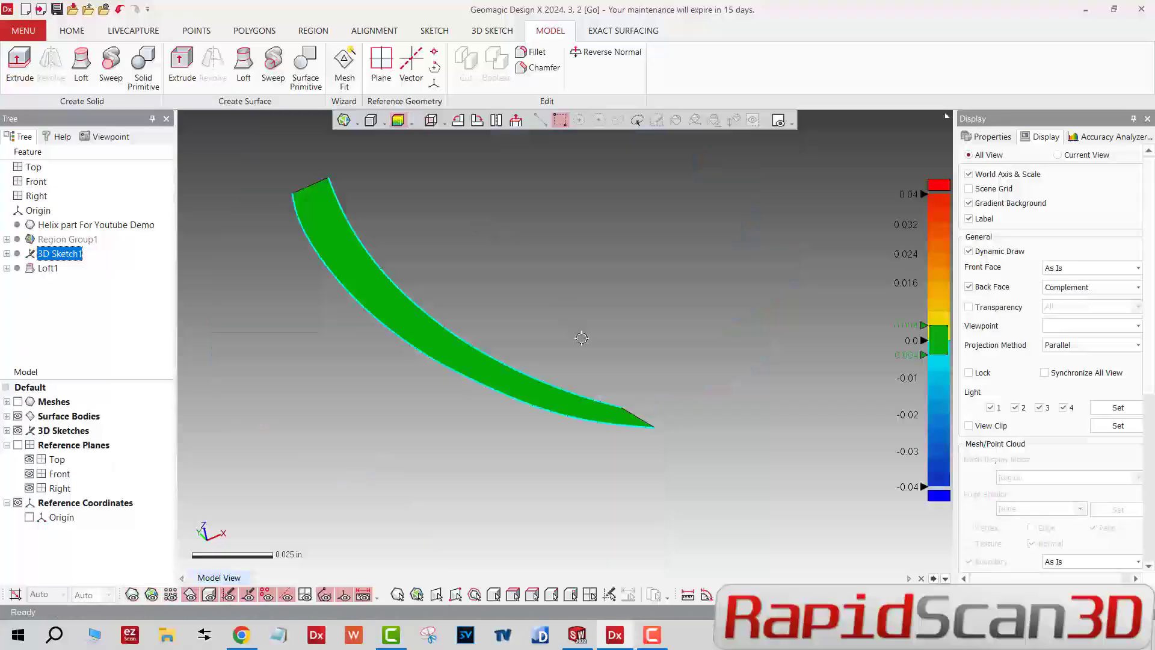
right_click_drag(567, 355, 434, 259)
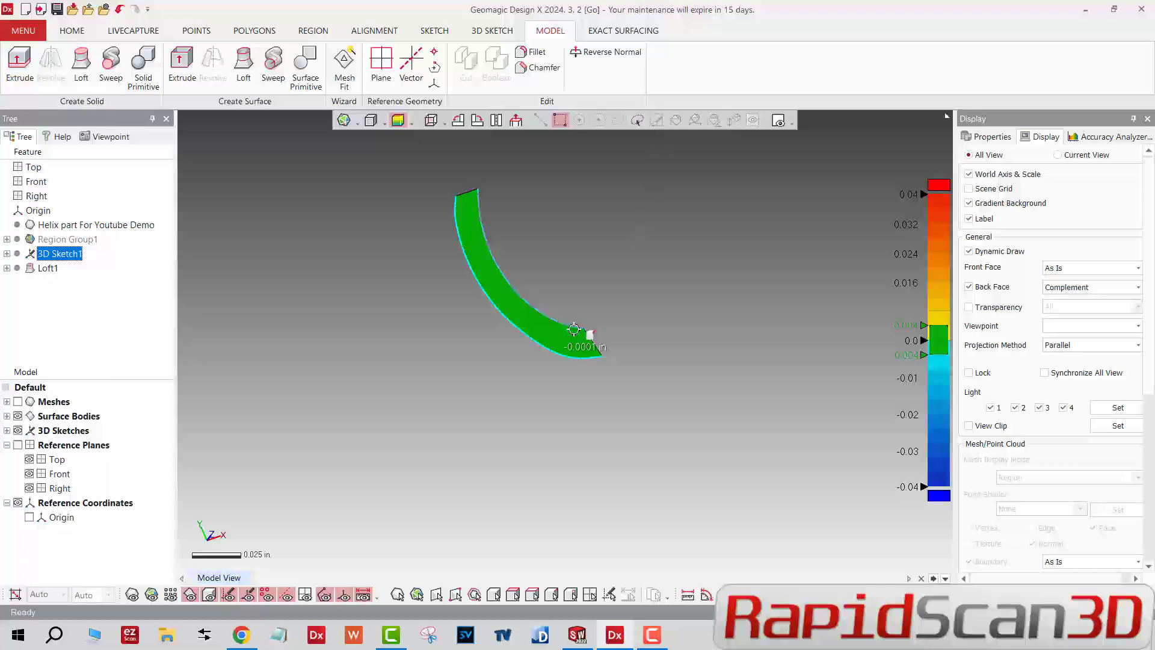
mouse_move(590, 333)
right_mouse_down()
mouse_move(790, 214)
mouse_move(550, 270)
mouse_move(521, 327)
mouse_move(443, 335)
mouse_move(647, 272)
mouse_move(650, 219)
mouse_move(621, 305)
mouse_move(506, 368)
mouse_move(400, 366)
right_mouse_up()
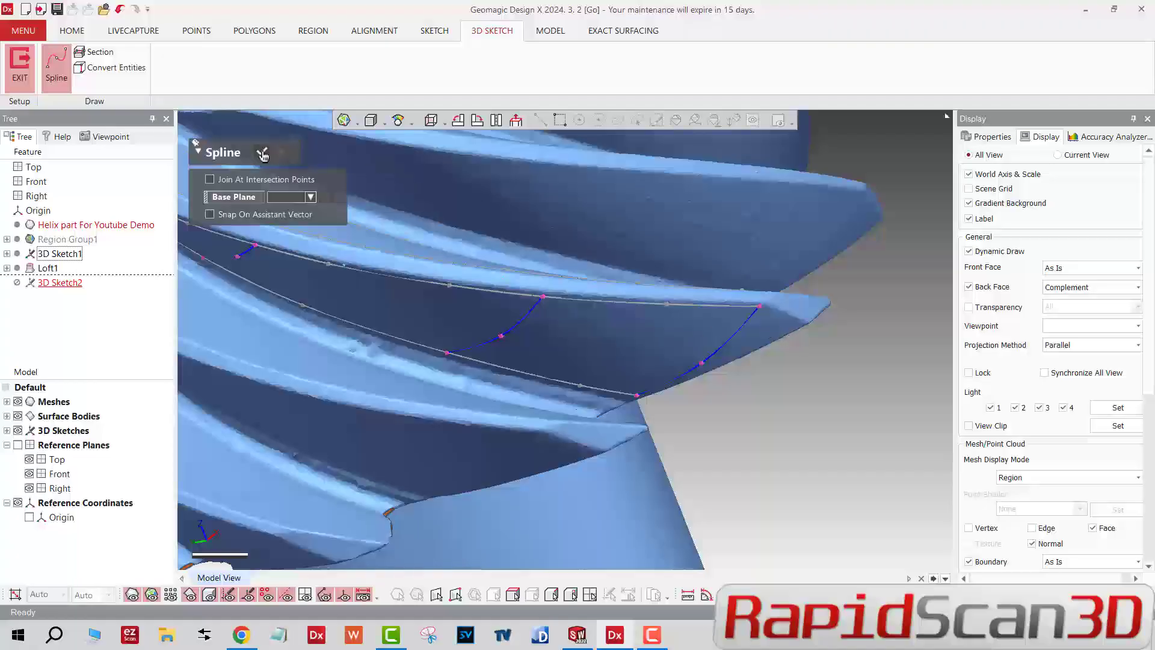
- Finish the cross splines that join the two long edge curves of the neighbouring tooth face
left_click(263, 154)
scroll(495, 381, "down", 5)
right_click_drag(495, 381, 824, 298)
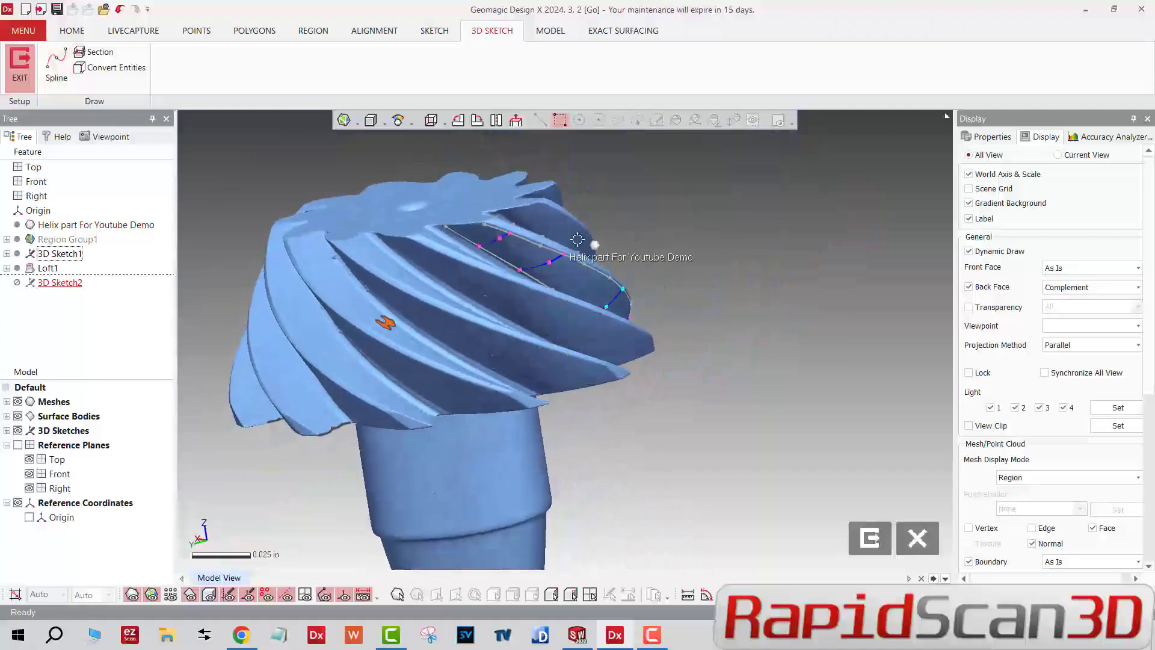
- Draw a three-point spline between the edge curves at the tooth face's upper end and close the 3D sketch
scroll(577, 239, "up", 8)
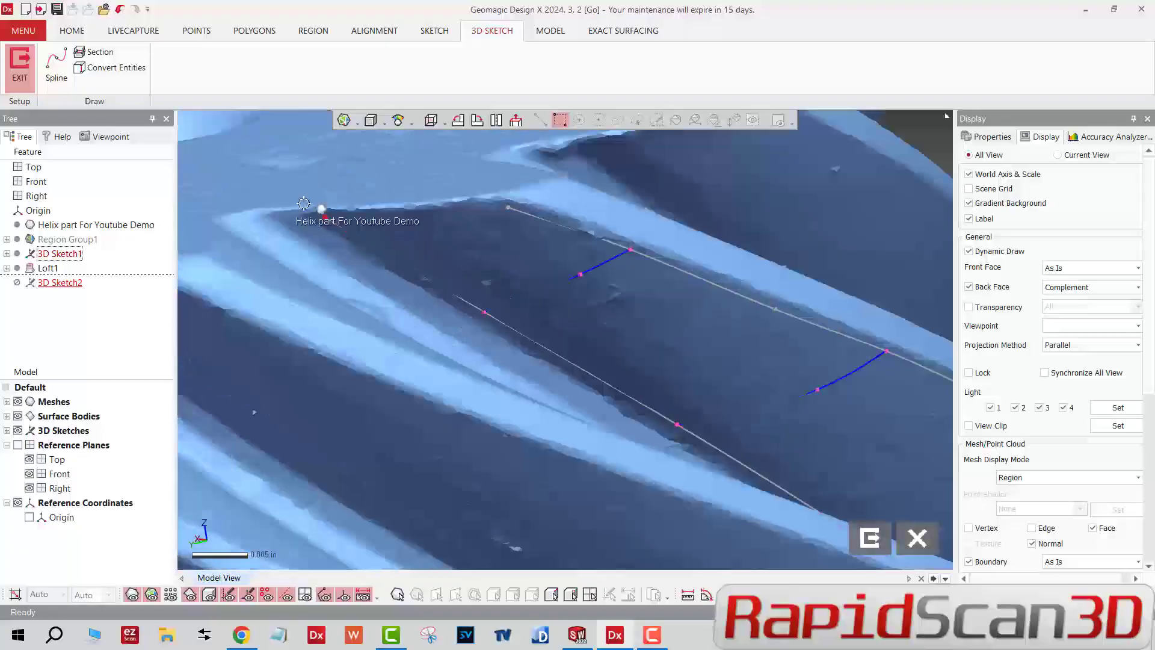
left_click(57, 66)
right_click_drag(408, 237, 486, 295)
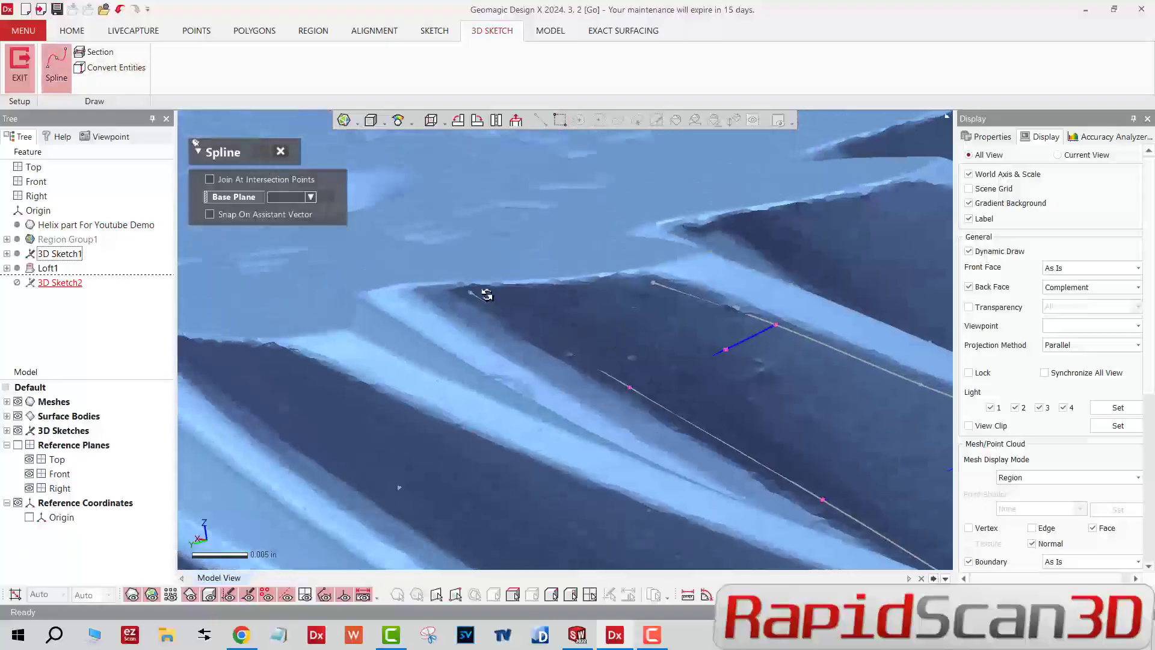
left_click(470, 292)
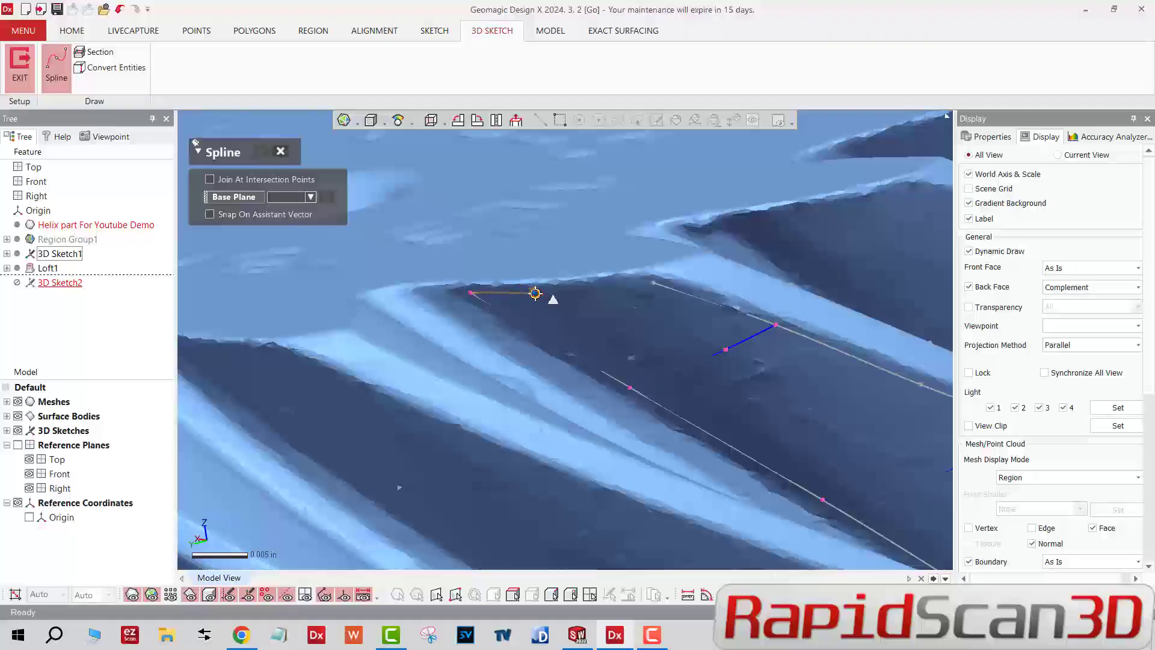
left_click(534, 293)
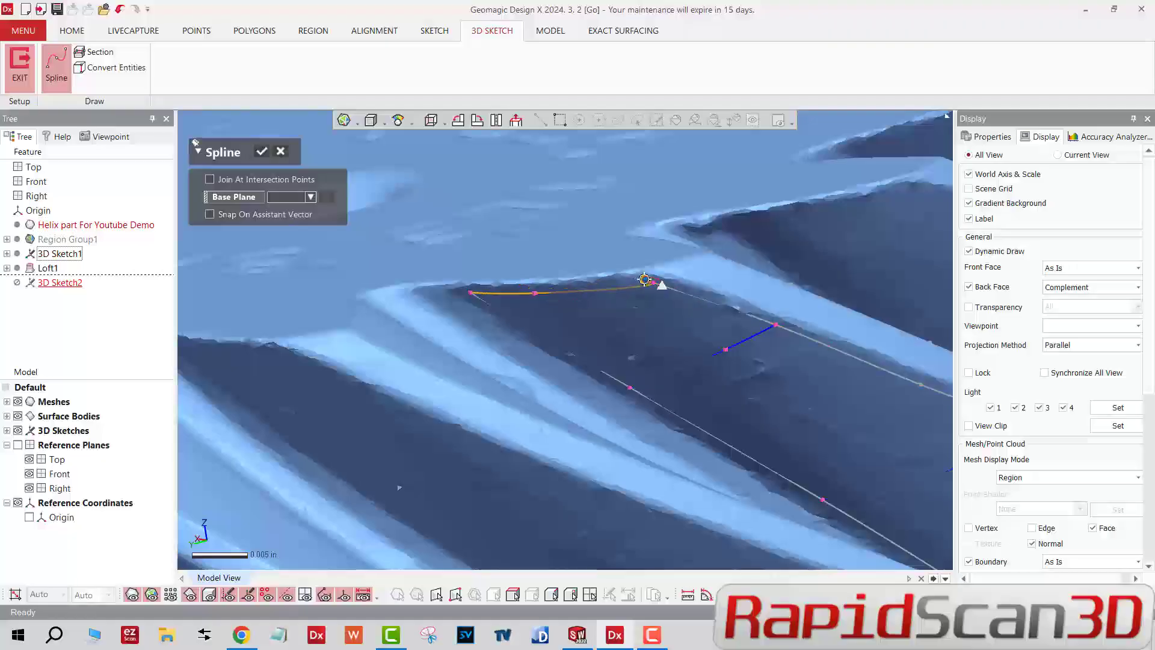
double_click(655, 279)
scroll(699, 345, "down", 3)
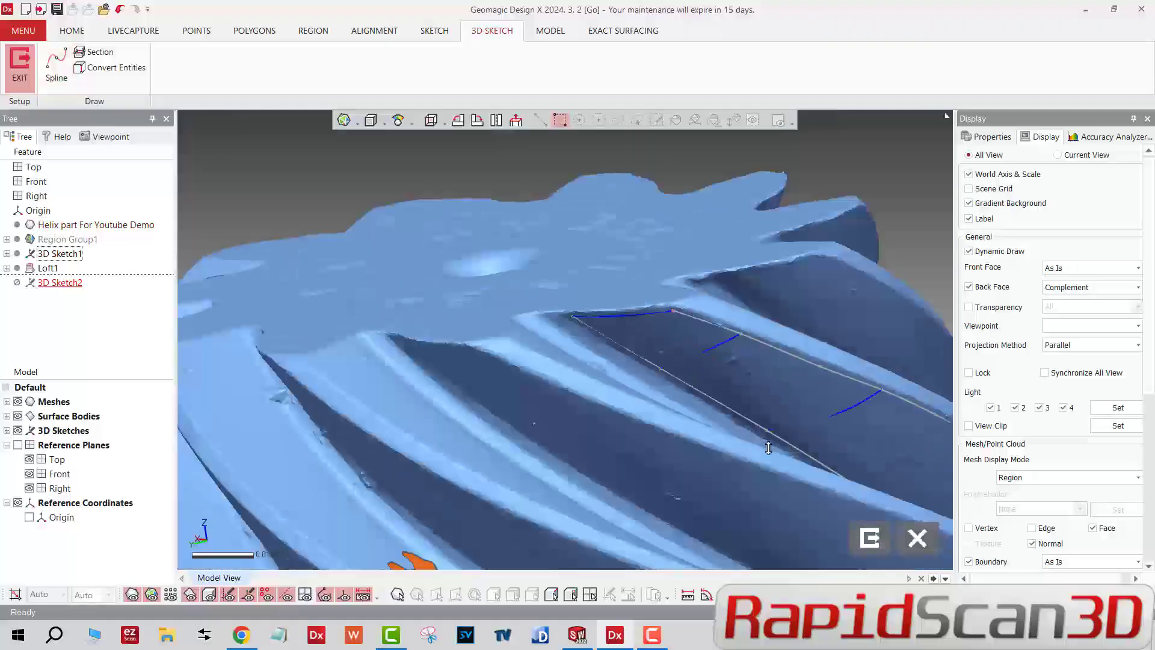
left_click(865, 535)
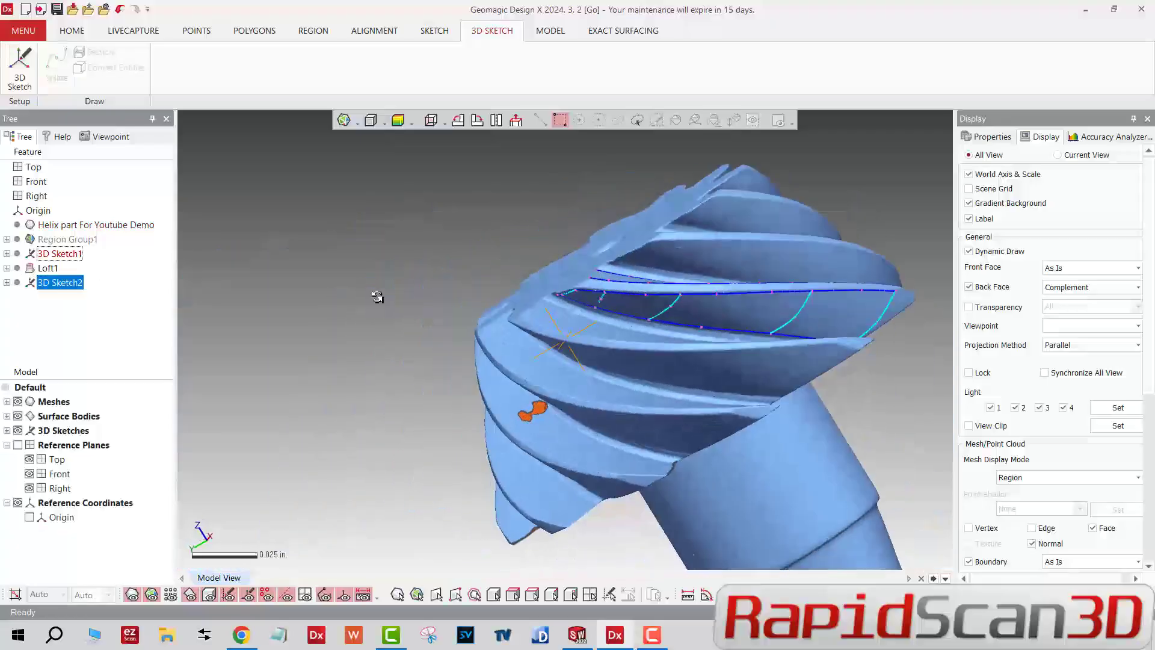
- Loft a surface between the two long edge curves of the neighbouring tooth face, using the four cross splines as guide curves
left_click(549, 31)
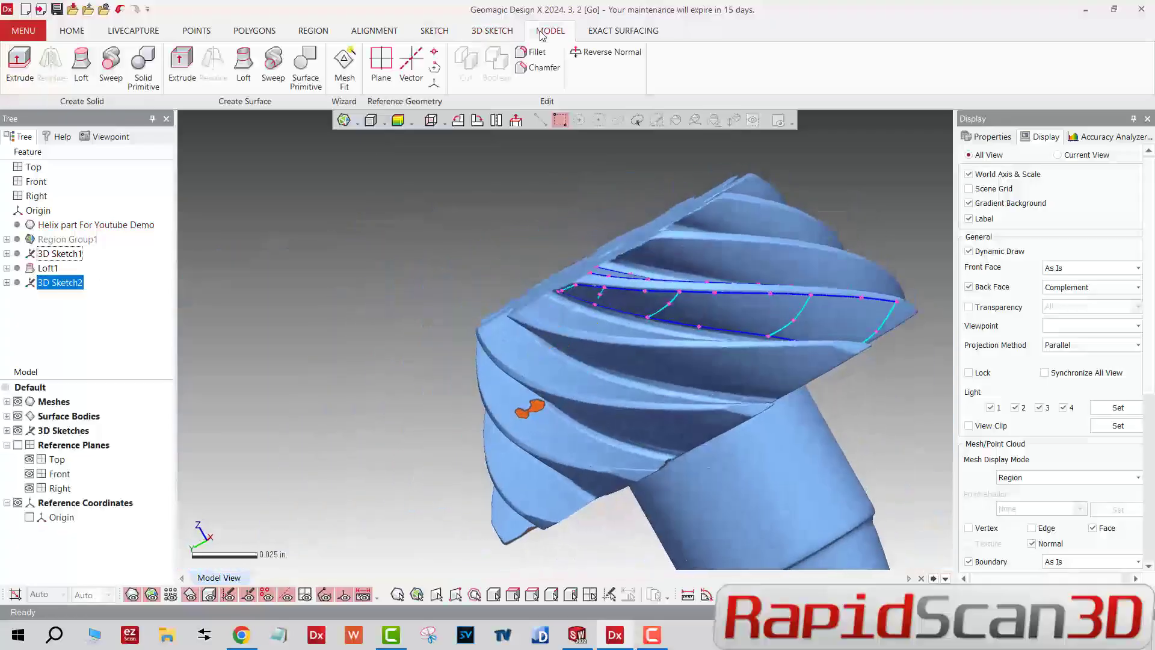
left_click(244, 66)
left_click(641, 323)
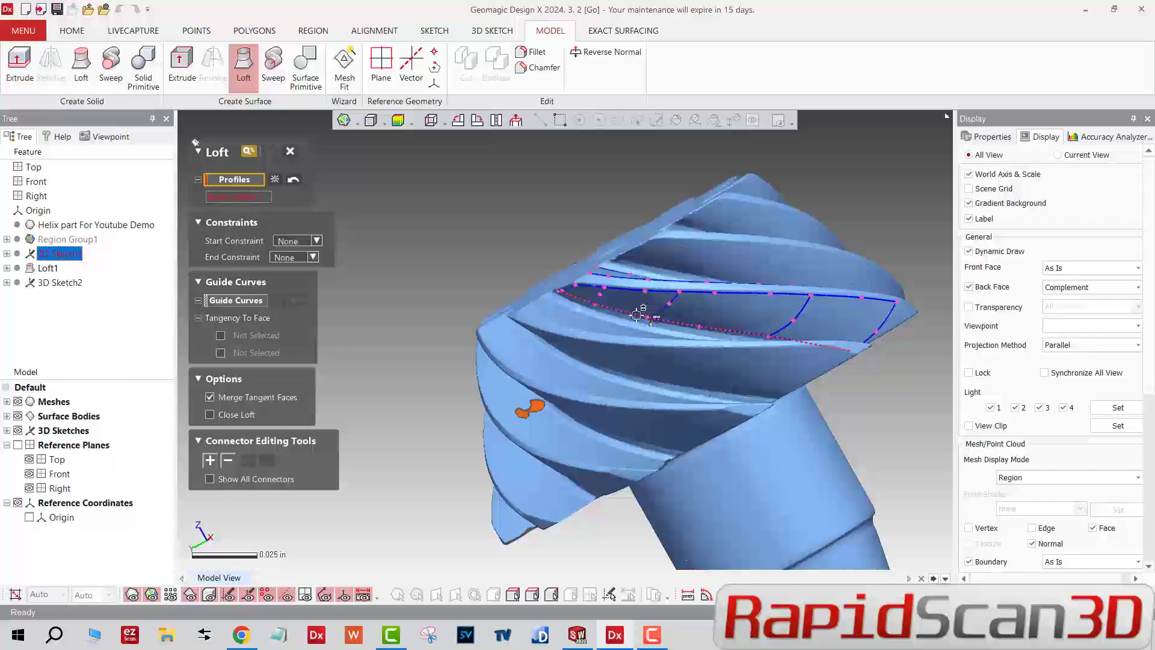
left_click(672, 292)
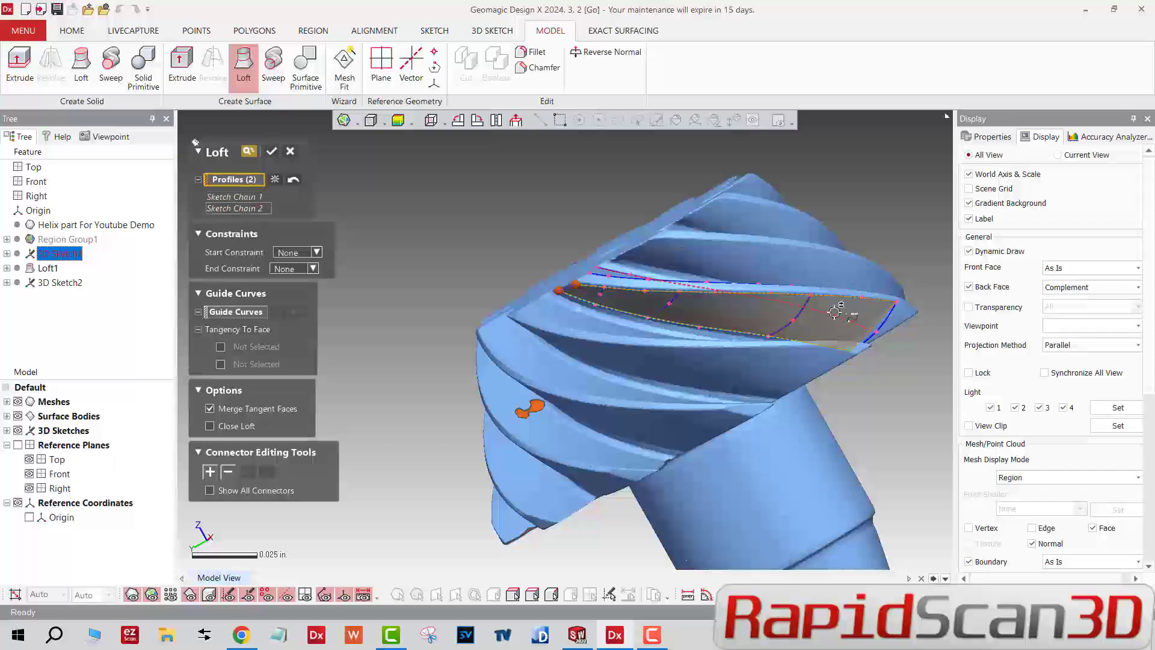
left_click(260, 313)
left_click(797, 317)
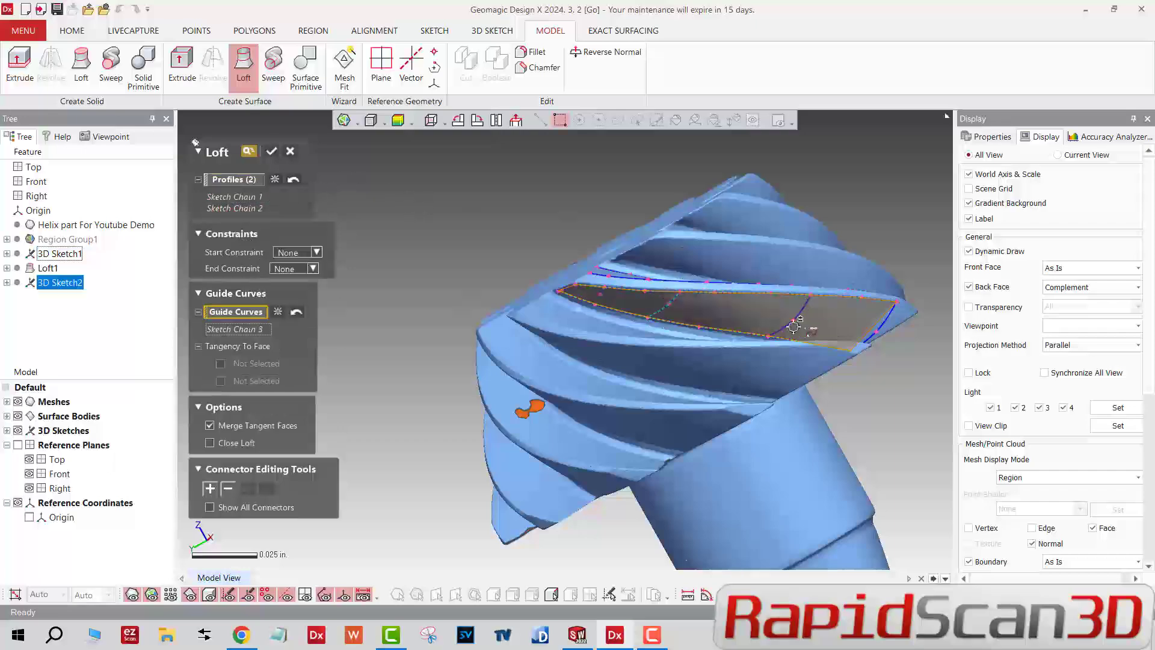
left_click(884, 324)
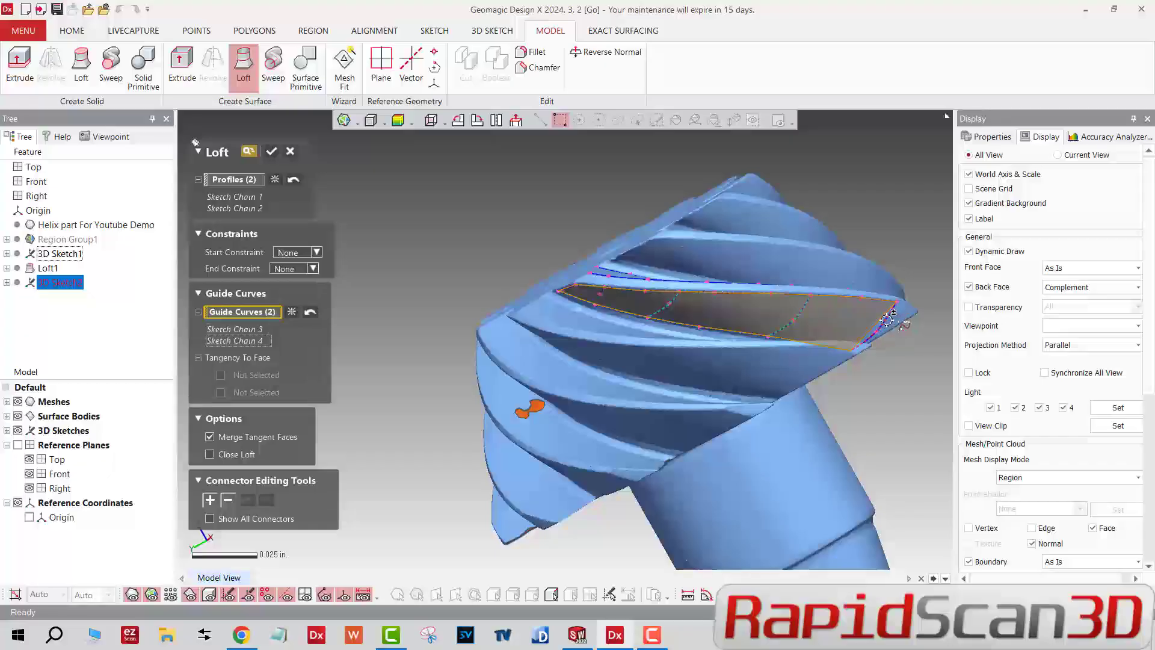
left_click(606, 299)
left_click(668, 317)
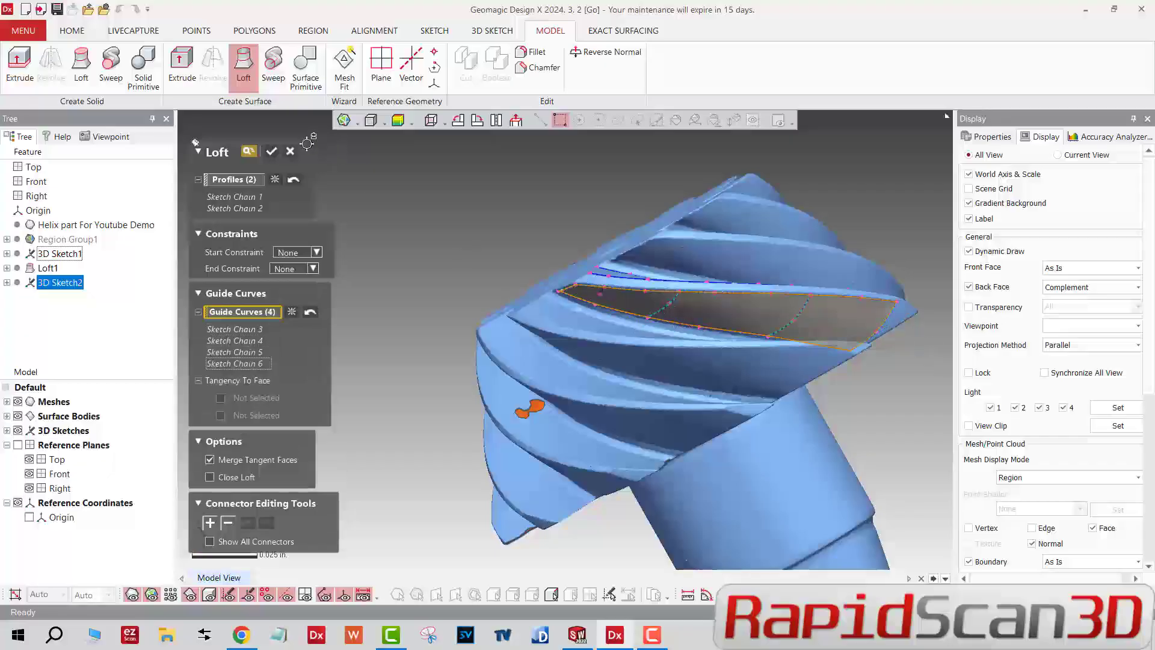
left_click(271, 154)
- Show the new lofted surface's deviation from the mesh as a colour map and examine it with the mesh hidden and shown
right_click_drag(636, 327, 491, 325)
key("ctrl+1")
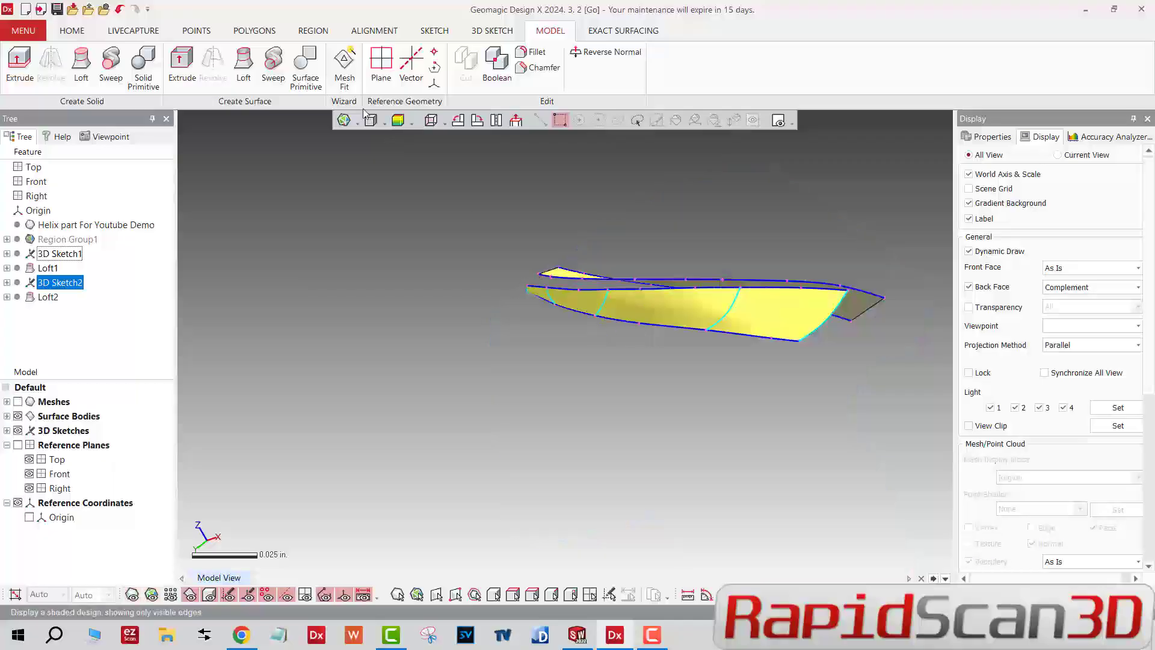
left_click(394, 123)
mouse_move(634, 303)
right_mouse_down()
mouse_move(730, 363)
mouse_move(333, 355)
mouse_move(771, 383)
mouse_move(662, 385)
mouse_move(756, 328)
mouse_move(328, 286)
right_mouse_up()
key("ctrl+1")
right_click_drag(708, 393, 726, 481)
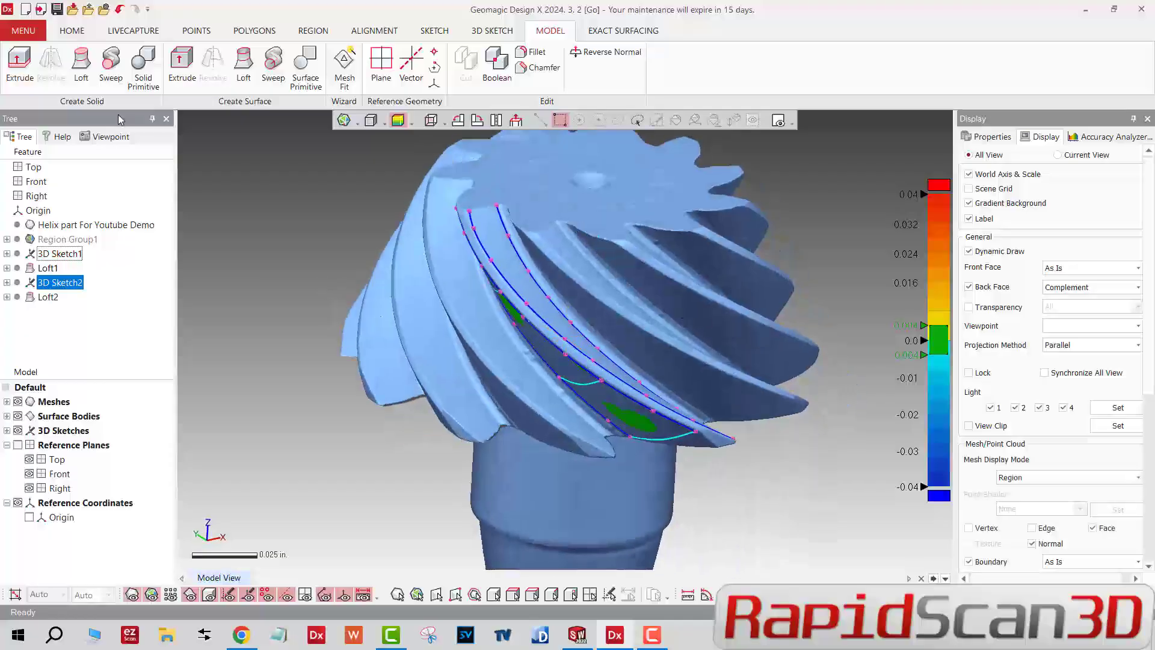
right_click_drag(508, 227, 489, 323)
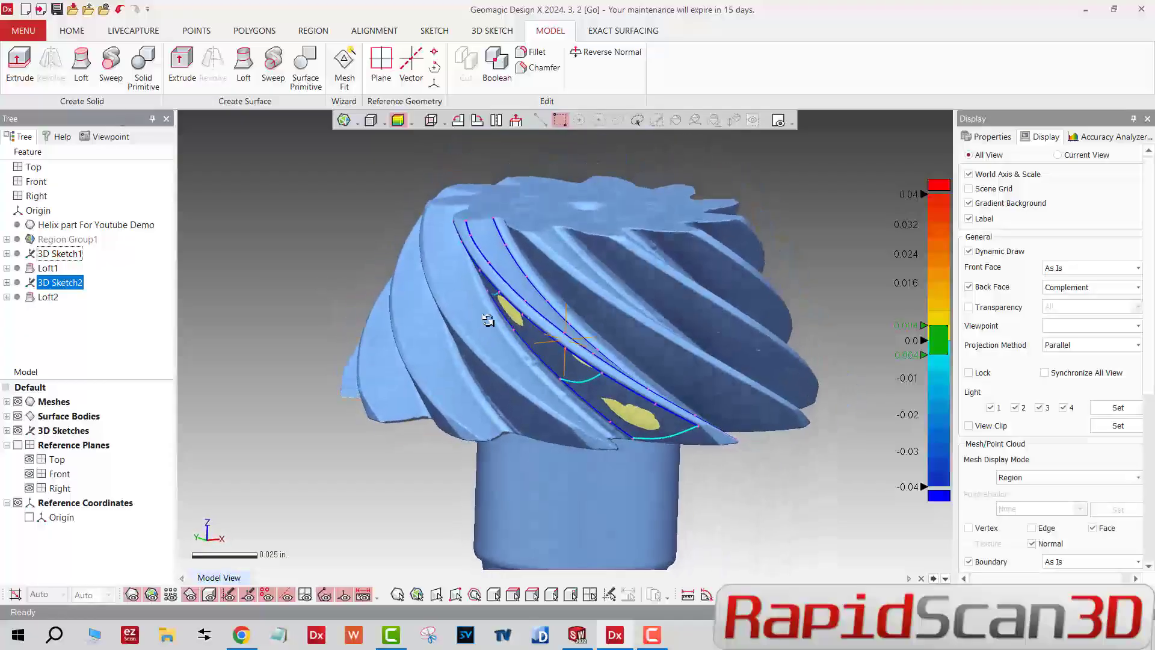
scroll(507, 320, "down", 3)
right_click_drag(594, 258, 493, 213)
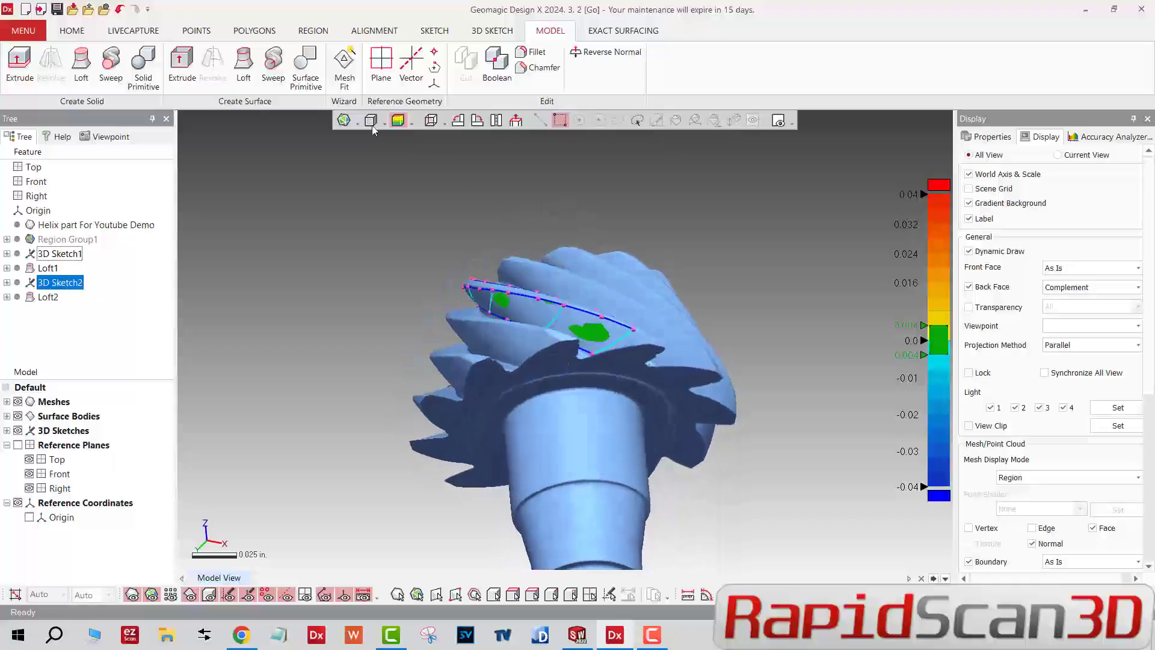
- Insert separate mesh regions on the shaft's large cylinder below the gear, the taper under it and the short cylindrical band below the taper
left_click(303, 83)
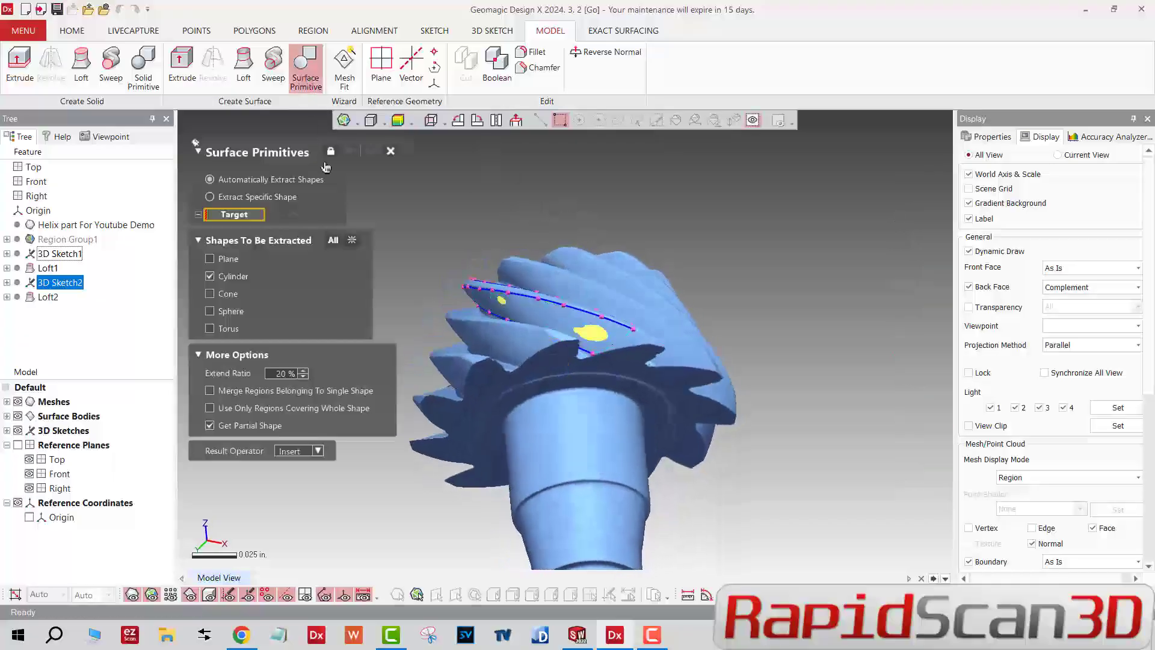
left_click(390, 154)
scroll(515, 271, "down", 2)
right_click_drag(523, 275, 585, 341)
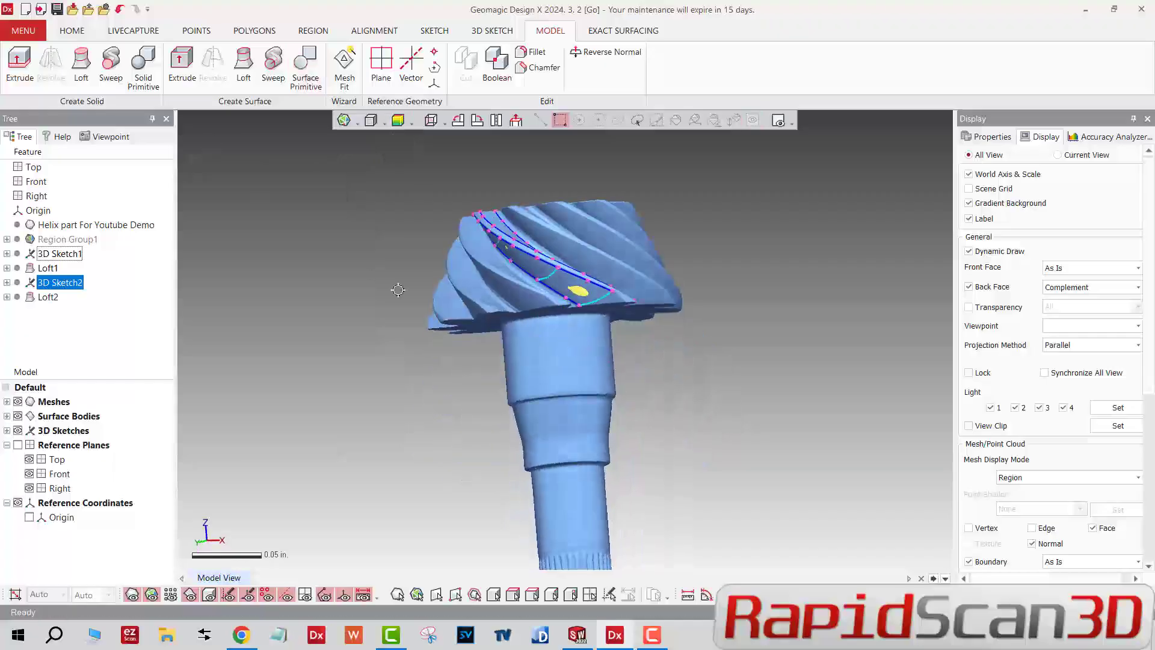
left_click(312, 30)
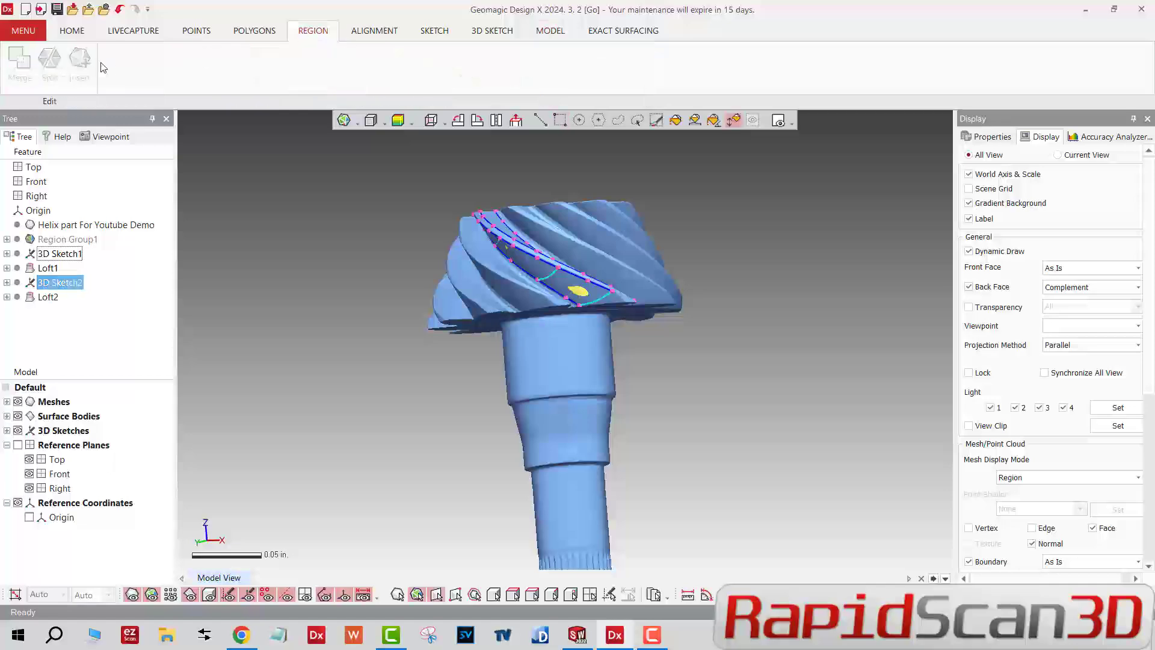
left_click(585, 339)
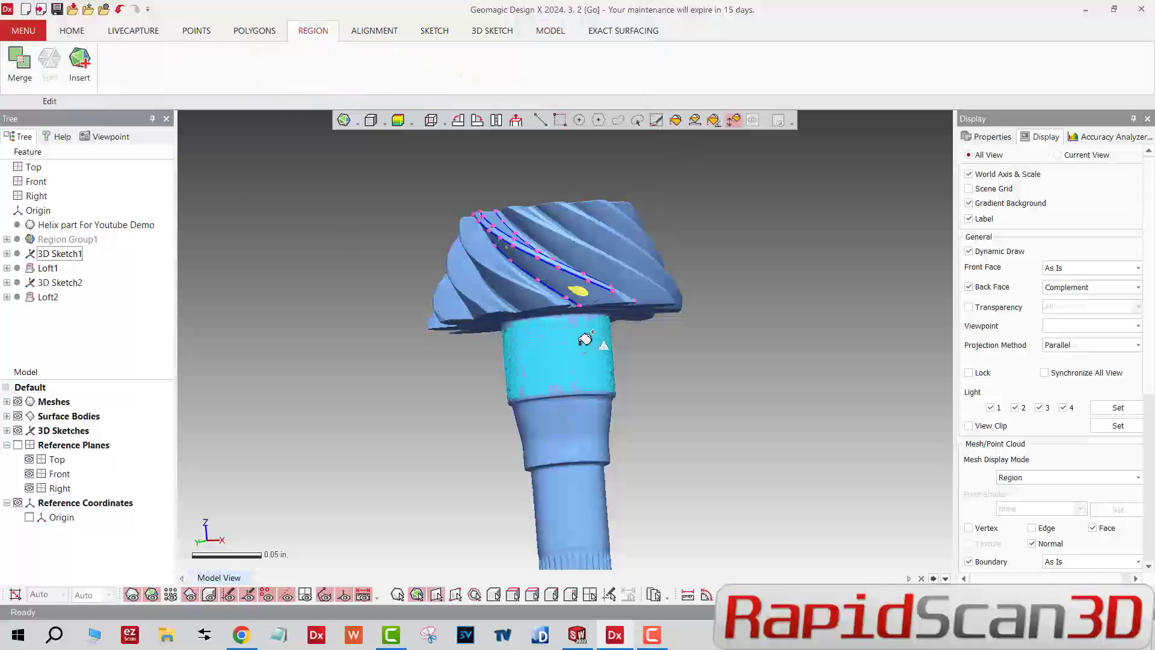
left_click(79, 61)
left_click(581, 410)
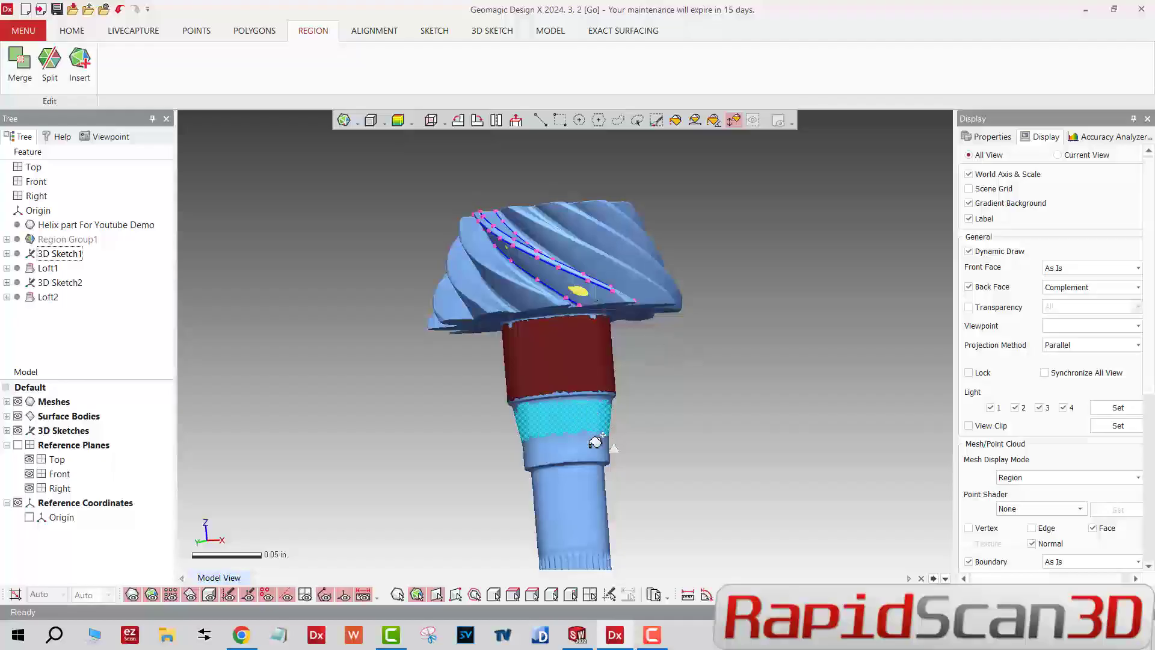
left_click(95, 83)
left_click(581, 439)
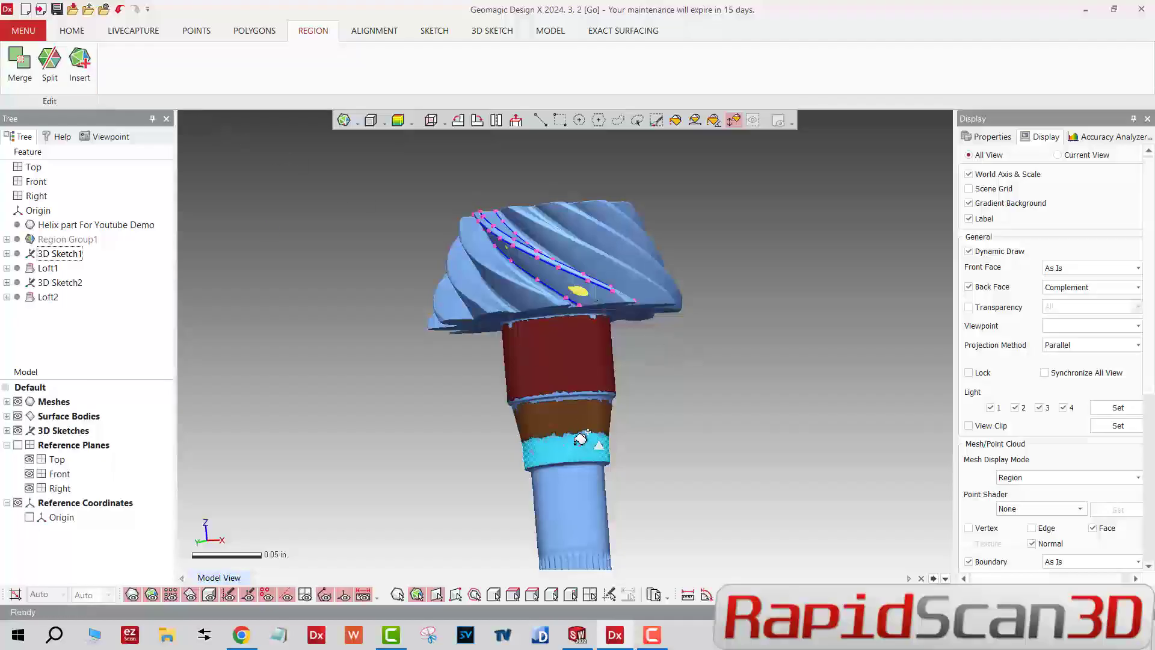
left_click(80, 61)
- Insert separate mesh regions on the plain cylinder above the splines and on the narrow neck above the thread
right_click_drag(598, 520, 598, 361, "ctrl")
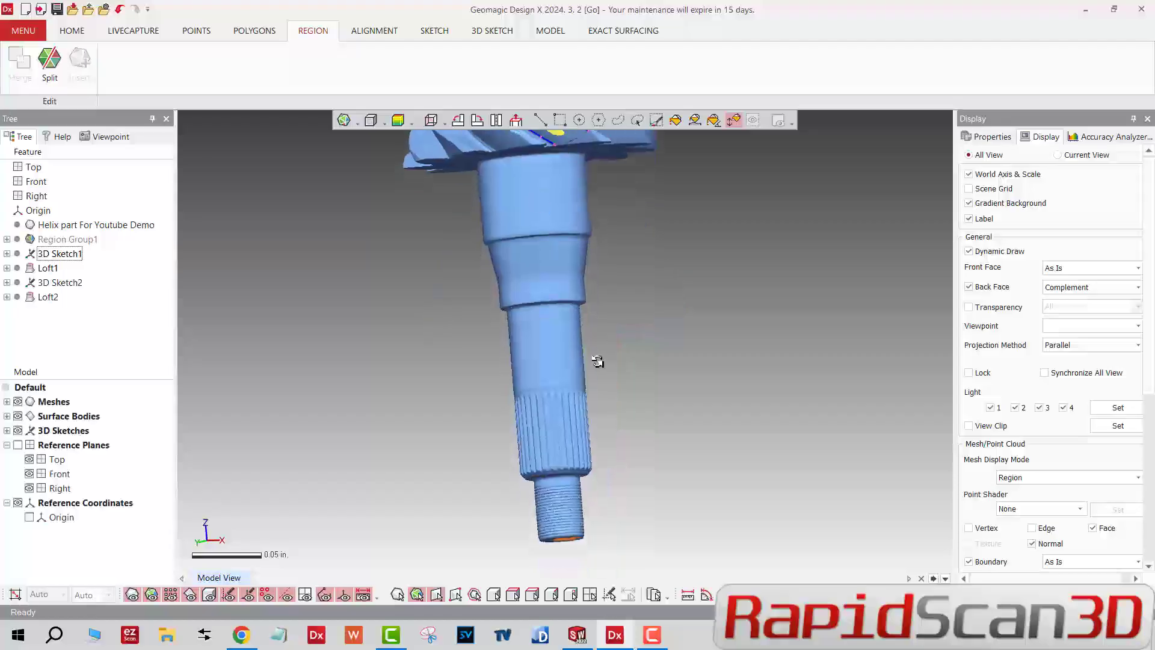
left_click(551, 328)
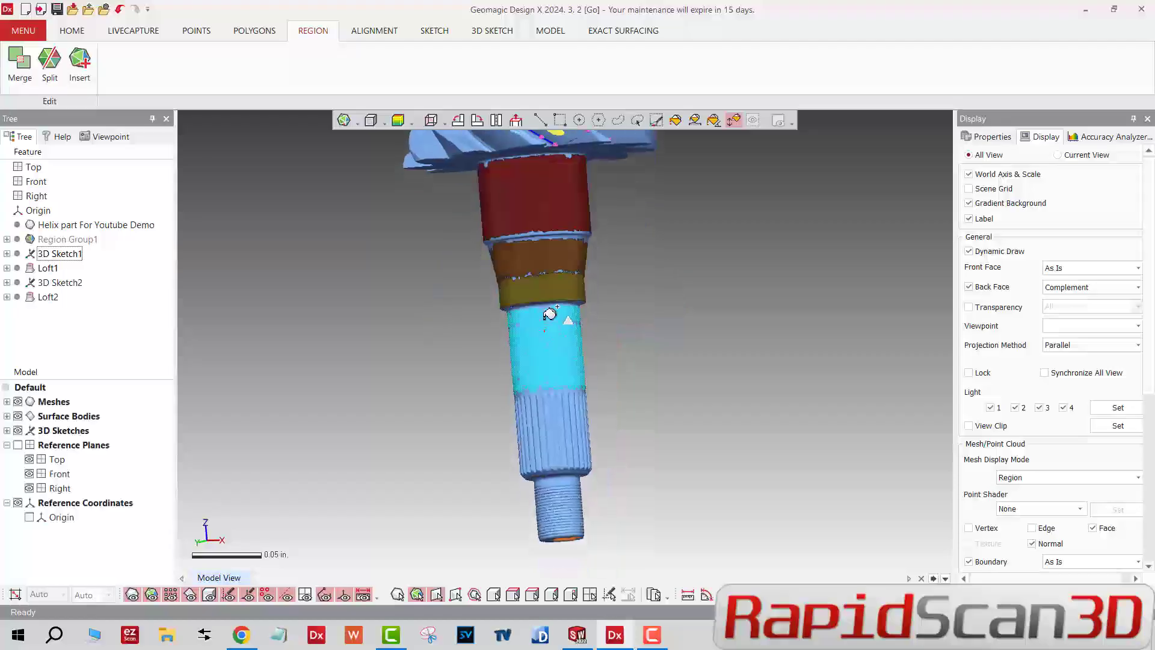
left_click(95, 71)
left_click(560, 477)
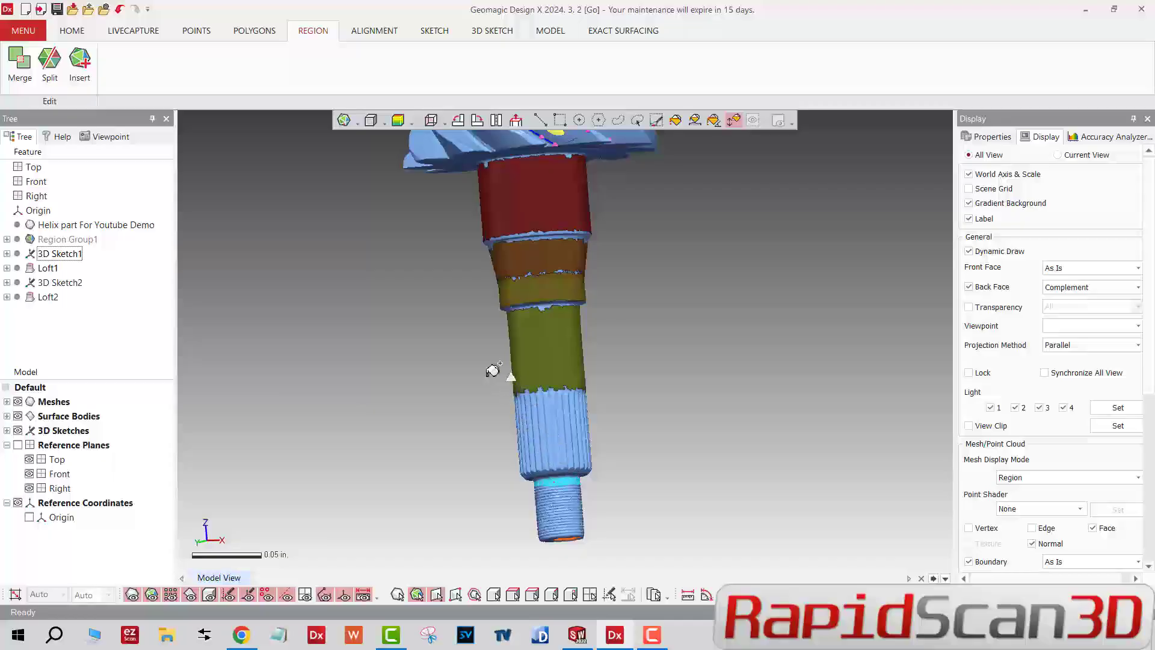
left_click(79, 62)
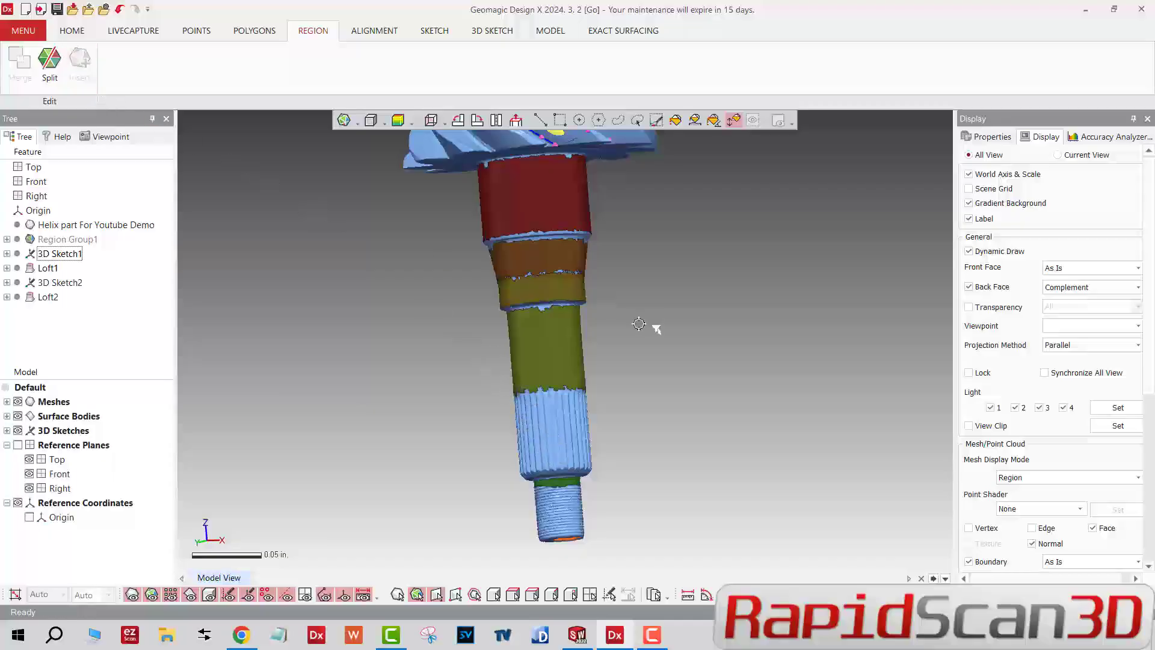
- Set up a Surface Primitives extraction for cylinders, with all five shaft regions, from the large cylinder to the threaded end's neck, as targets
right_click_drag(511, 179, 602, 457)
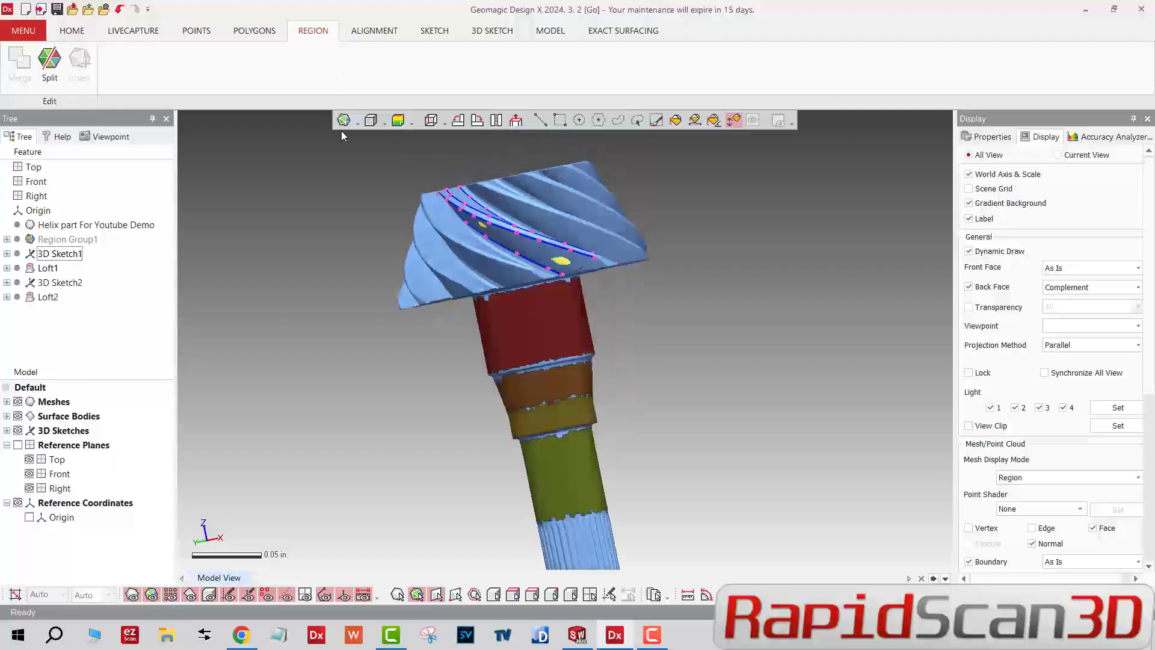
left_click(549, 31)
left_click(305, 66)
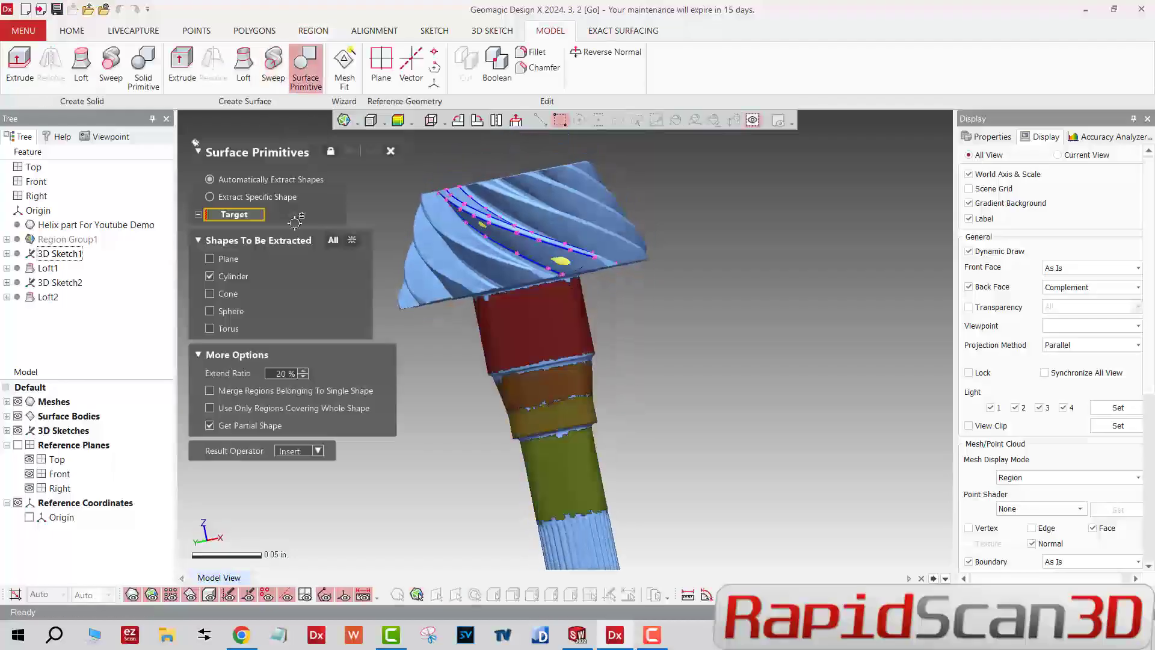
left_click(508, 314)
left_click(545, 398)
left_click(601, 473)
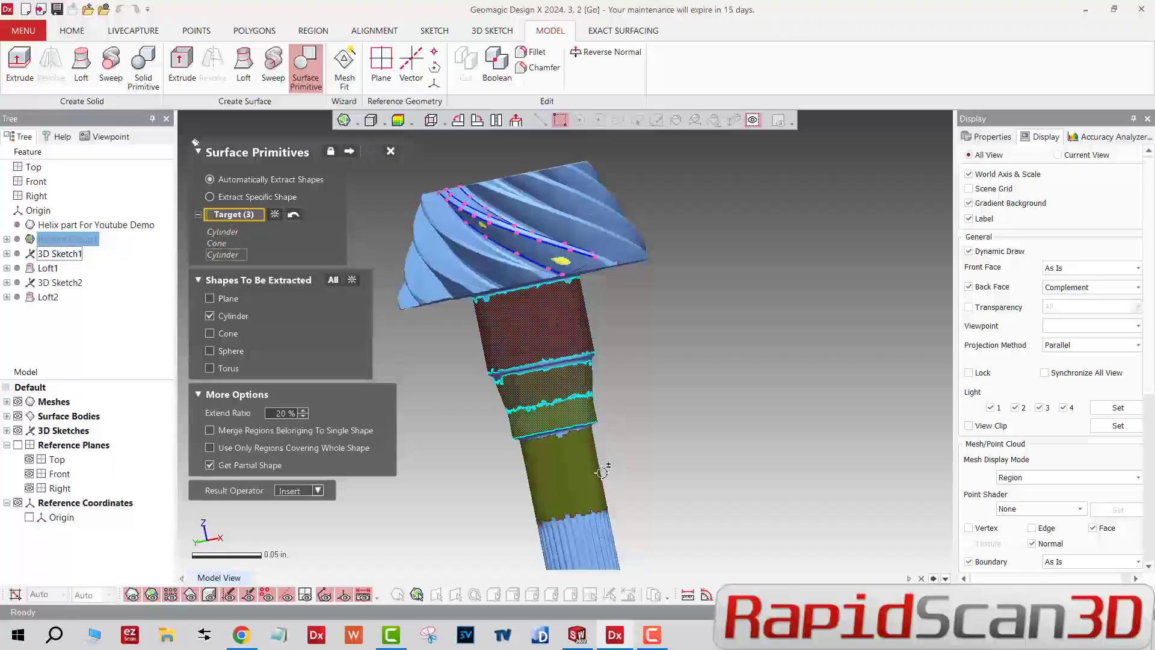
left_click(580, 468)
right_click_drag(689, 438, 669, 182, "ctrl")
scroll(631, 320, "up", 3)
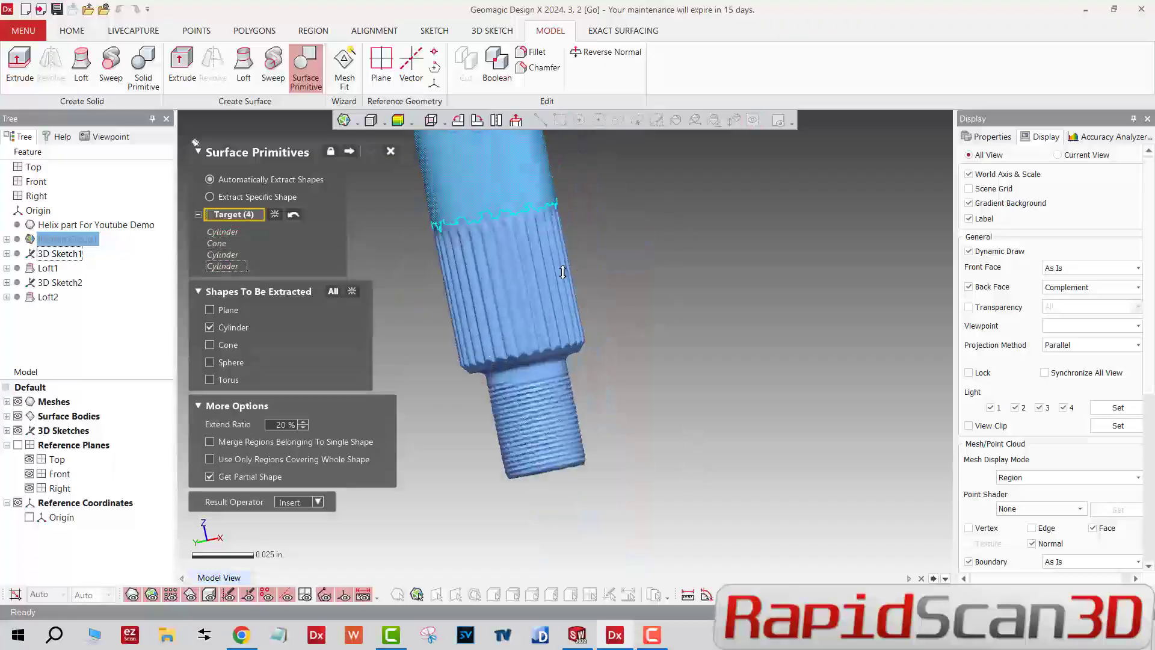
left_click(550, 368)
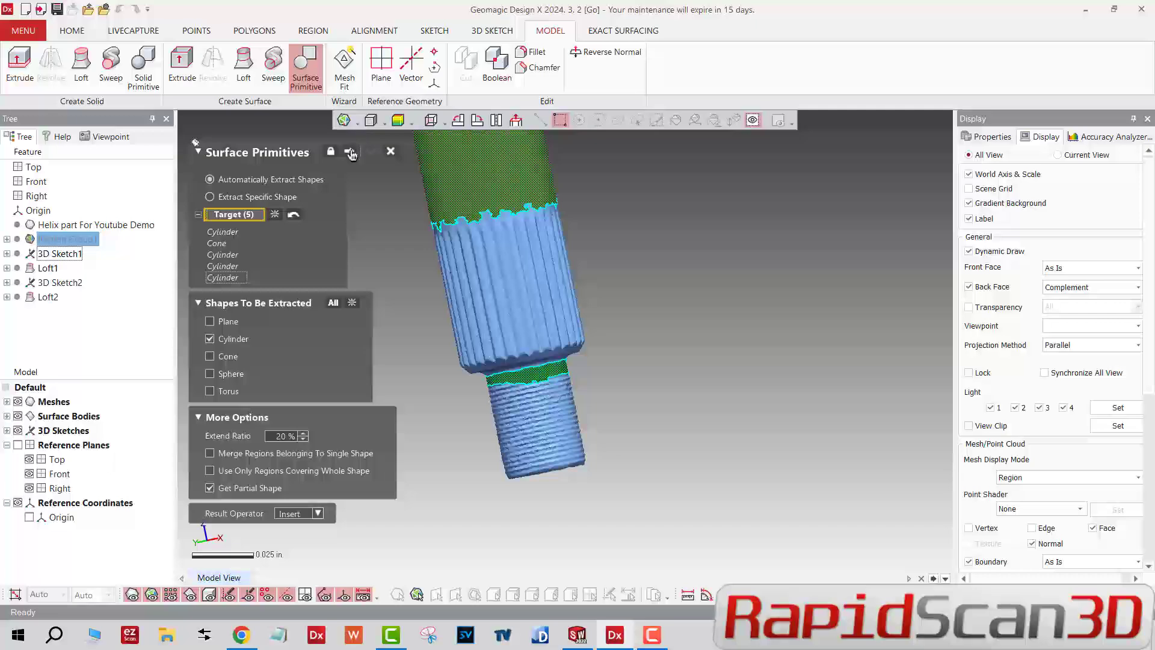
- Extract the four cylinder surfaces from the shaft regions with a 20% extend ratio and inspect them against the mesh
left_click(352, 154)
scroll(686, 324, "down", 5)
right_click_drag(657, 346, 698, 430, "ctrl")
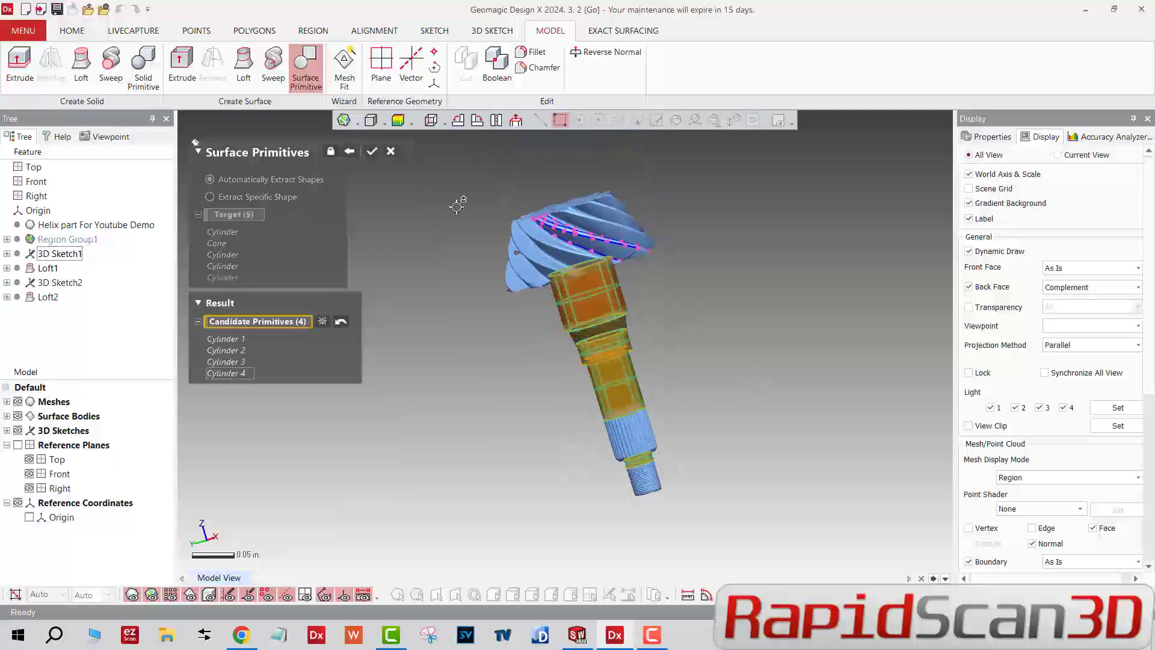
left_click(371, 152)
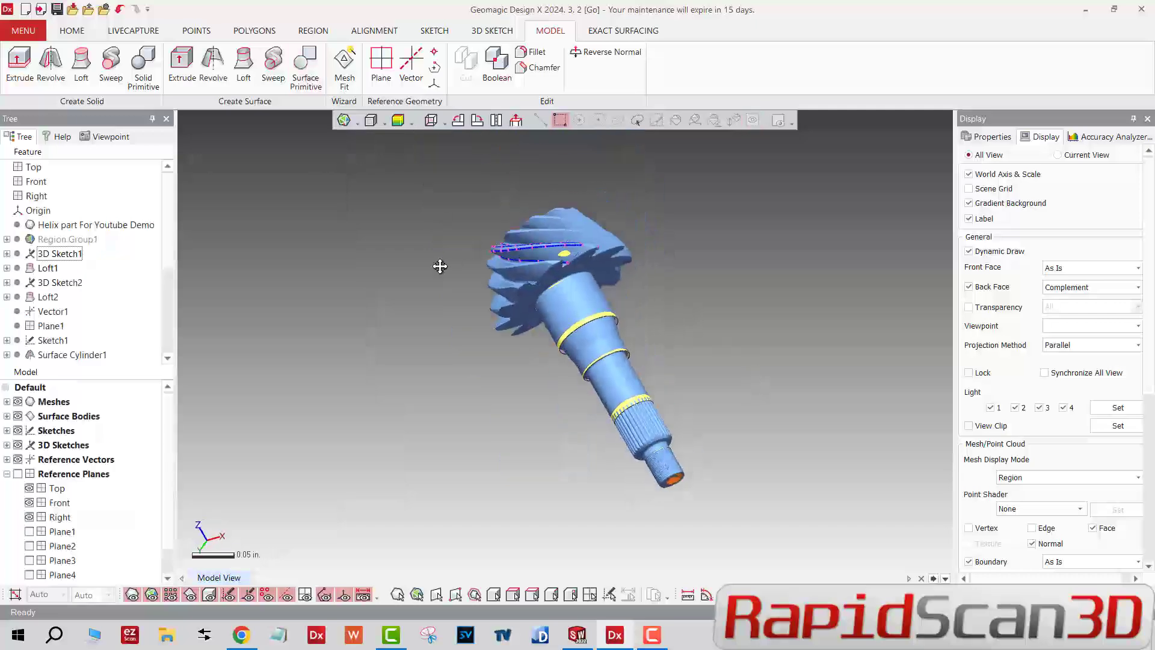
right_click_drag(572, 412, 609, 426)
key("ctrl+1")
right_click_drag(636, 480, 460, 376)
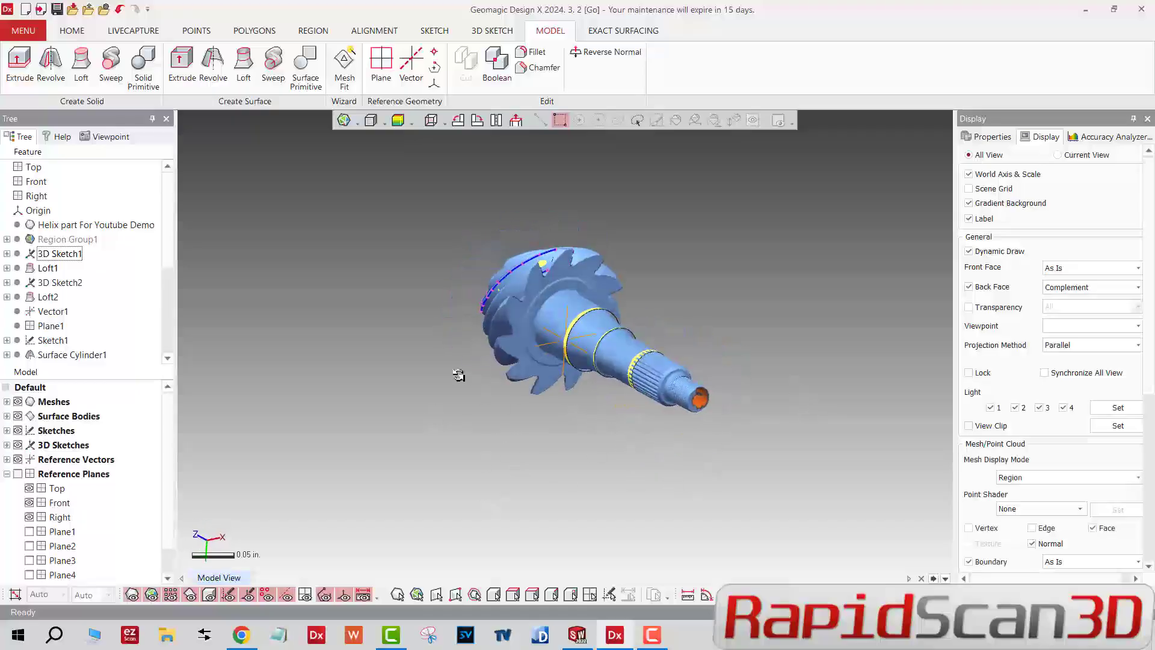
scroll(719, 429, "up", 4)
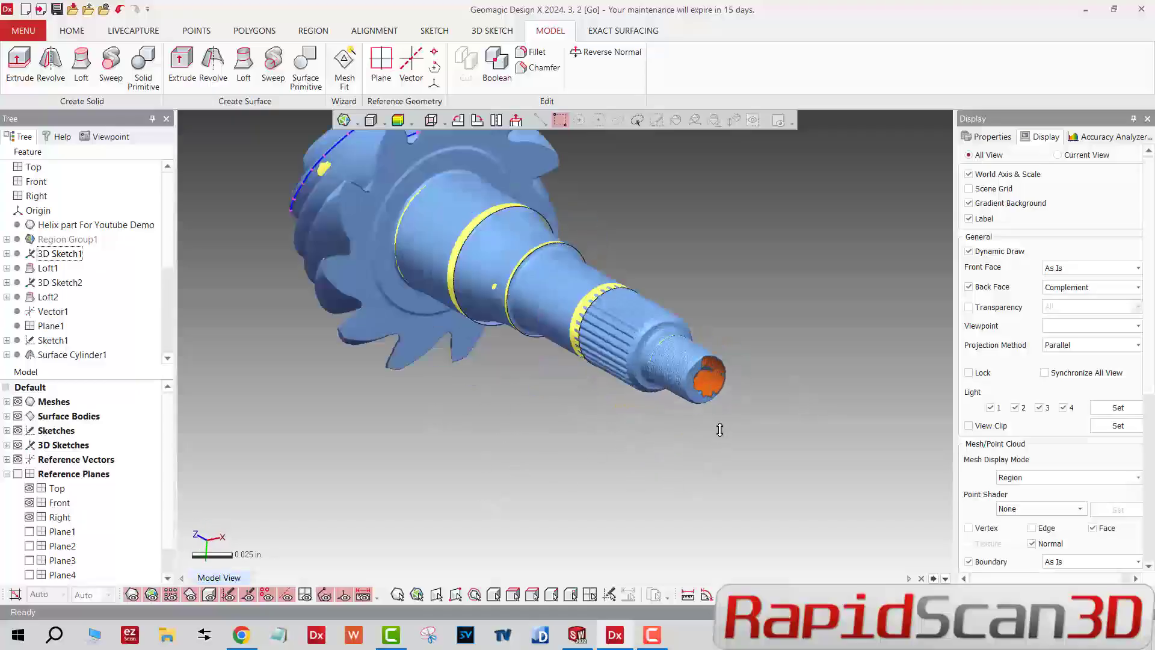
left_click(308, 66)
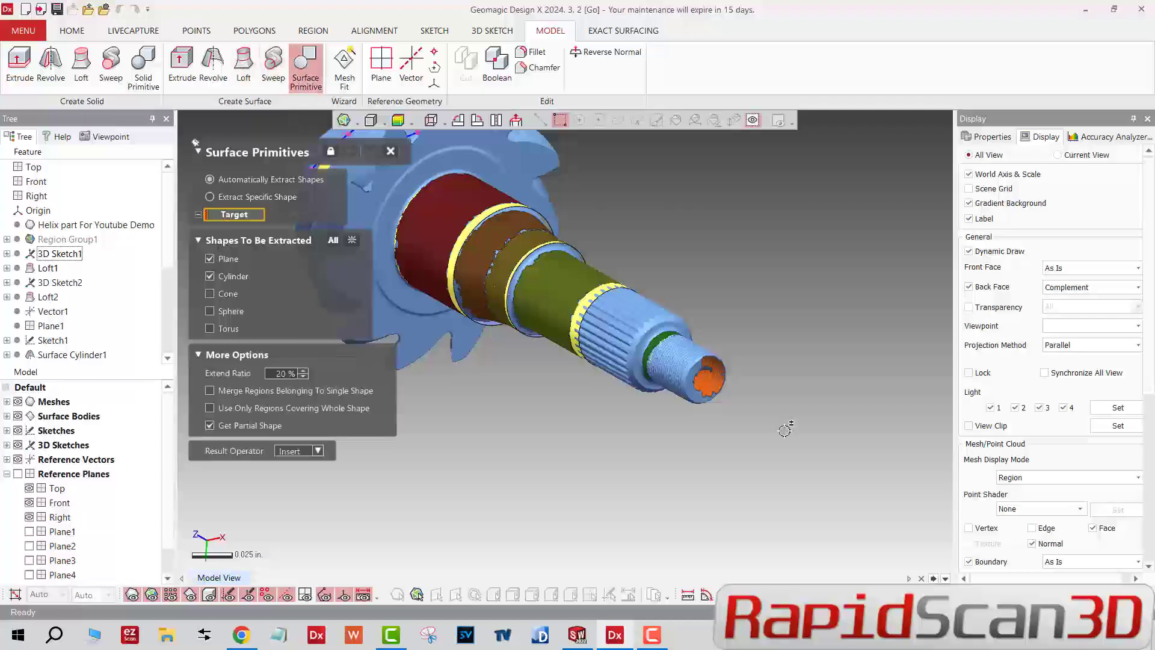
scroll(785, 430, "up", 5)
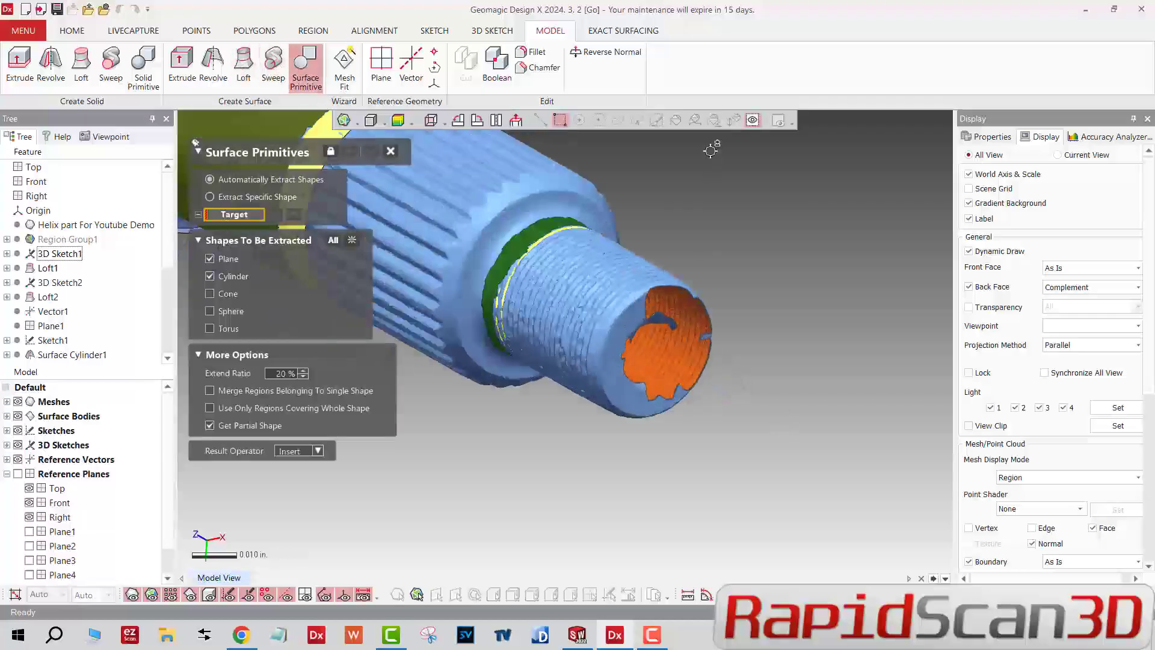
left_click(390, 153)
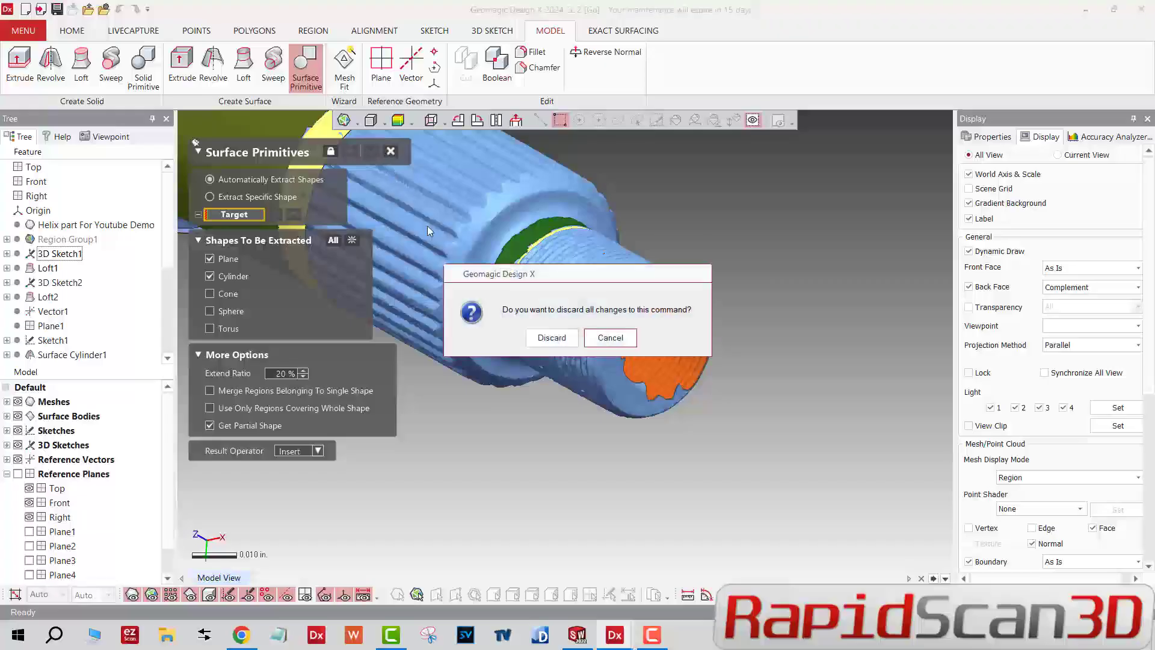
left_click(552, 337)
- Insert a mesh region on the flat ring-shaped end face of the threaded shaft end
left_click(313, 31)
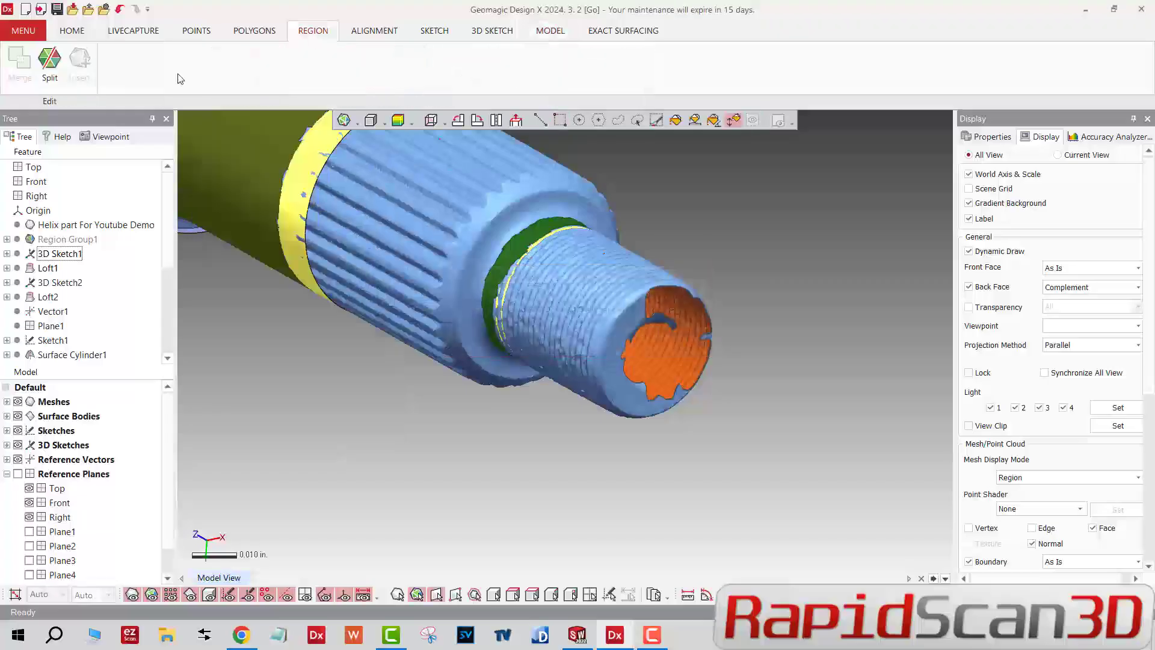
left_click(49, 63)
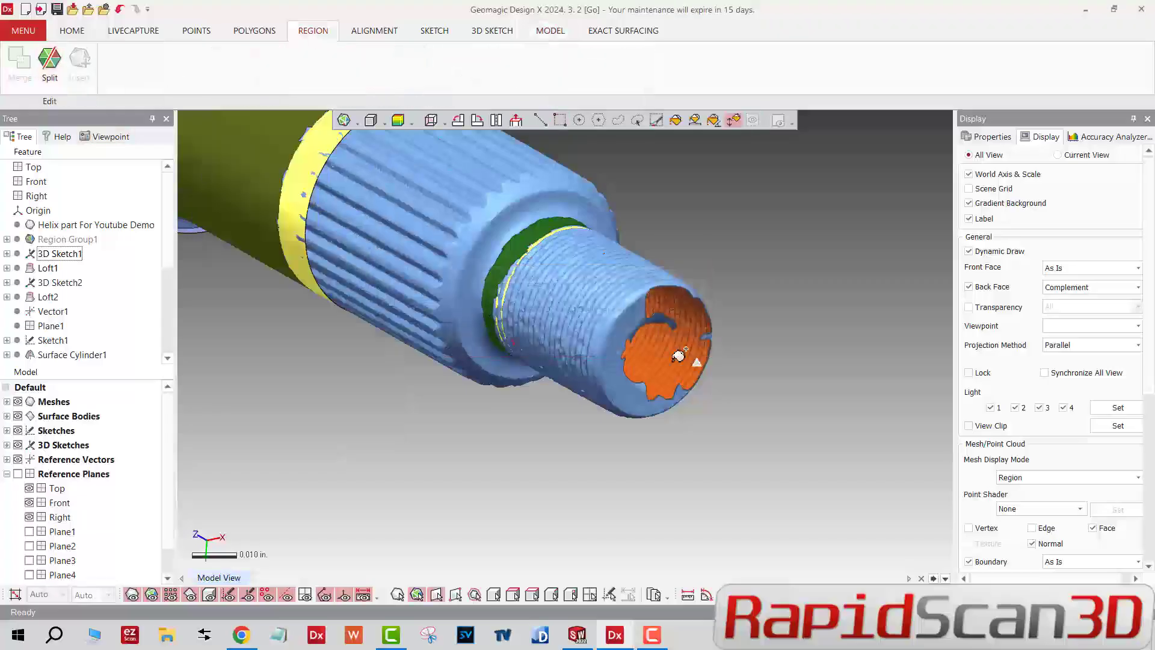
left_click(626, 324)
left_click(84, 58)
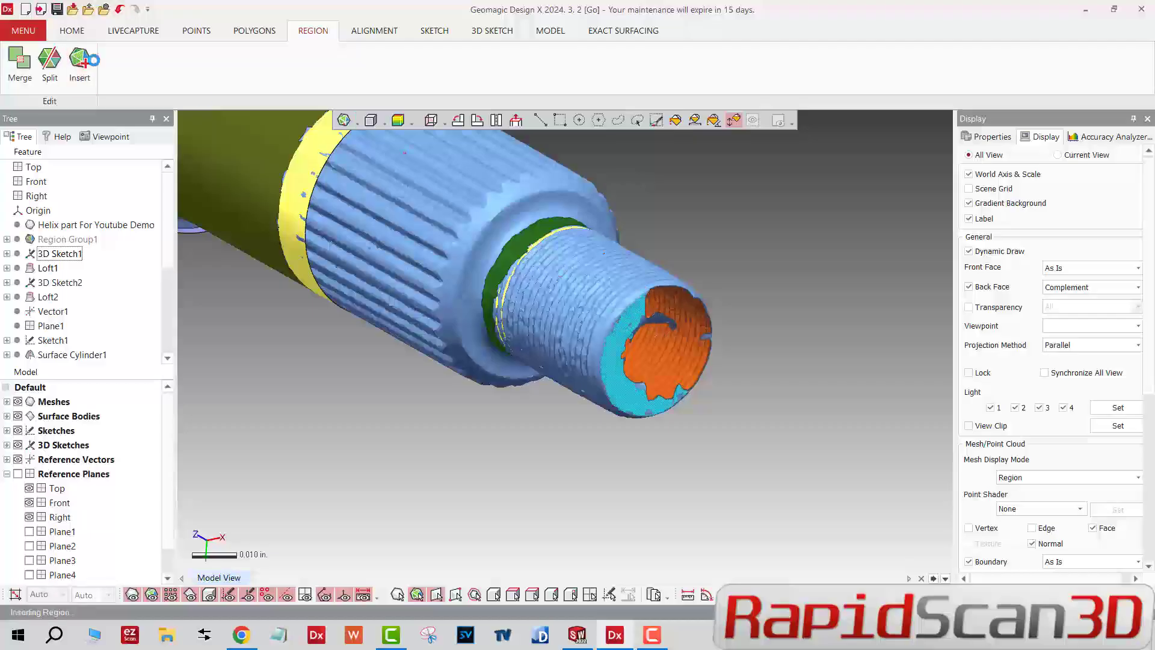
- Insert a mesh region on the flat toothed end face of the helical gear
key("Escape")
scroll(586, 299, "down", 4)
right_click_drag(271, 278, 740, 363, "ctrl")
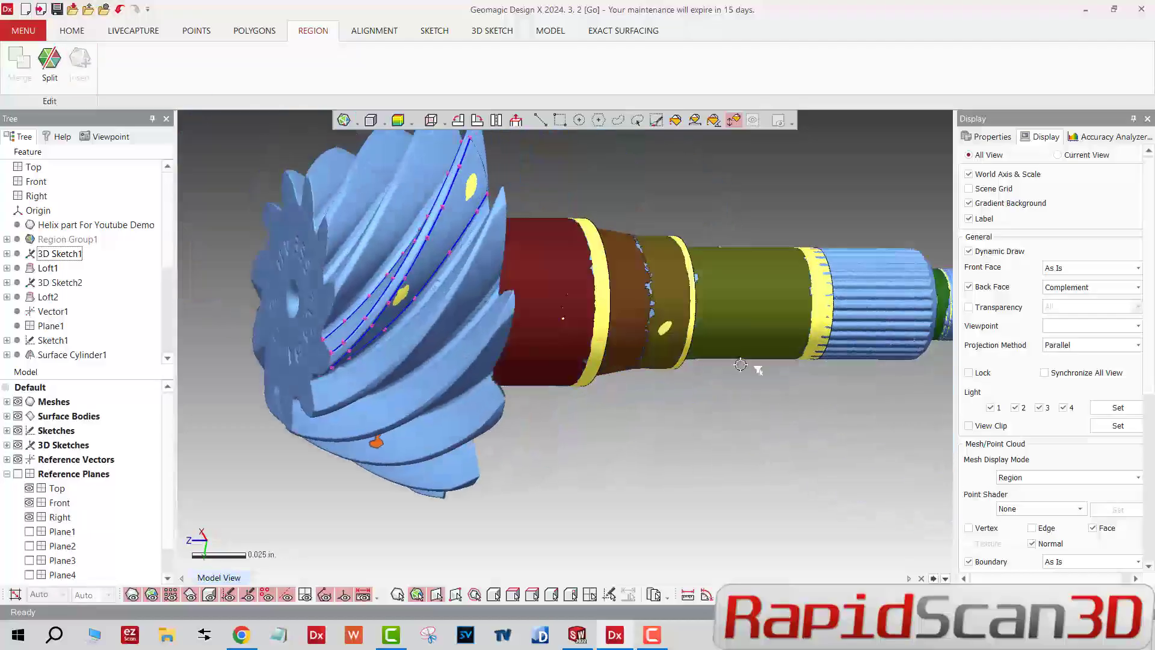
left_click(312, 288)
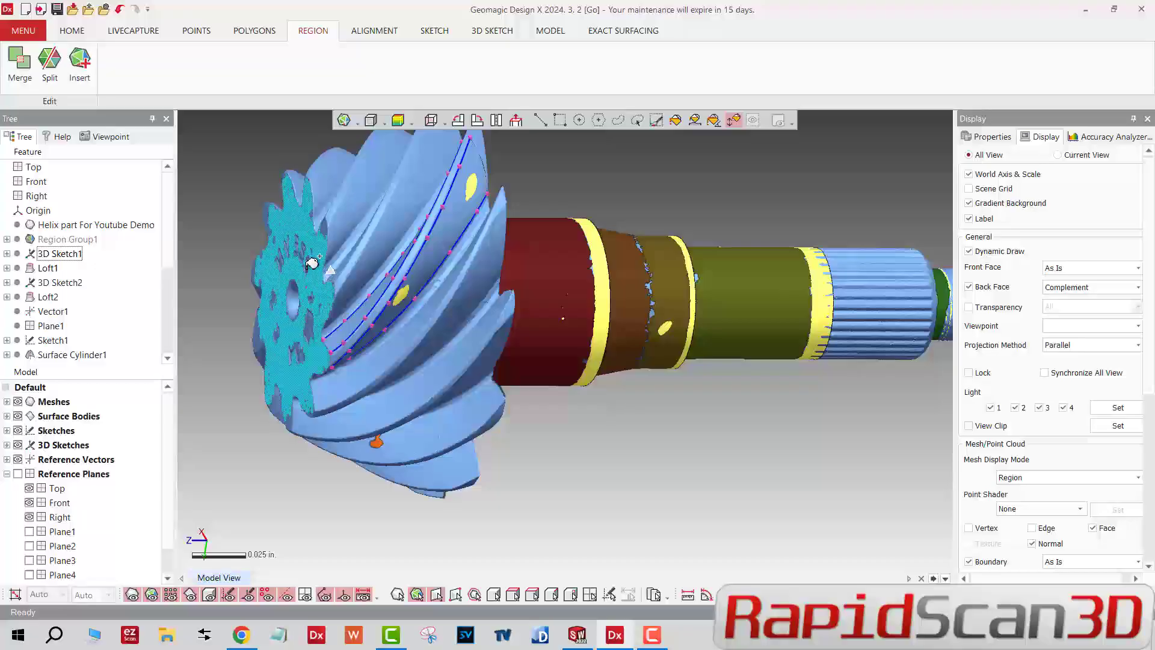
left_click(79, 60)
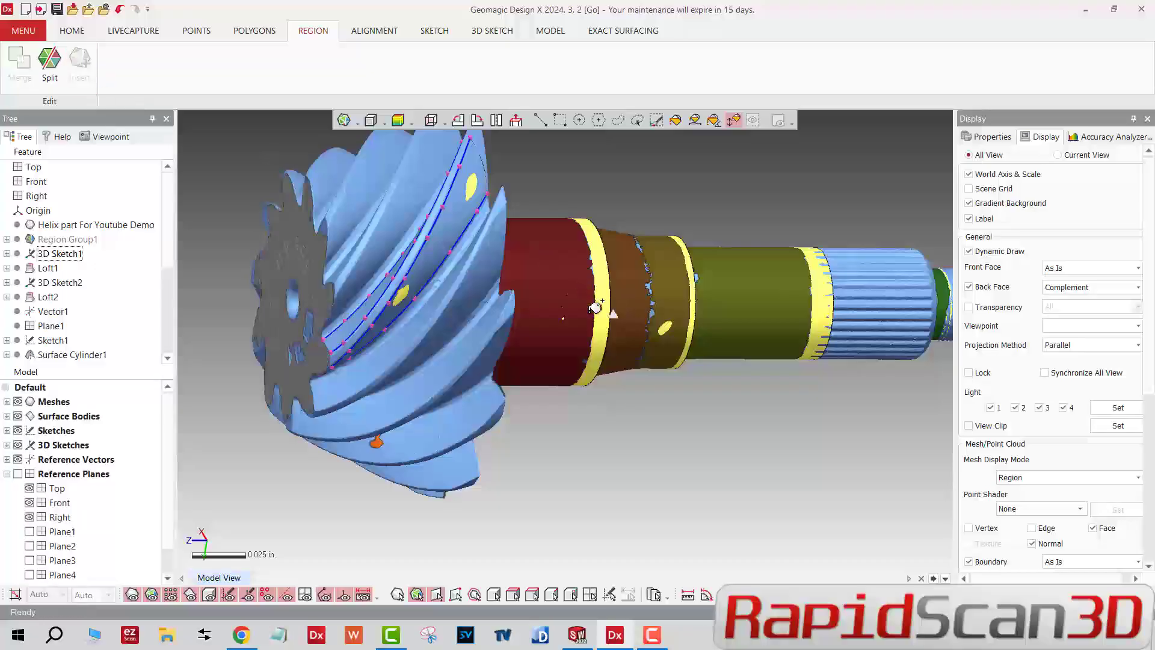
- Extract a plane surface from the gear's flat end face region with Surface Primitives, extracting planes but not cylinders, with a 20% extend ratio
right_click_drag(626, 301, 658, 336)
left_click(550, 30)
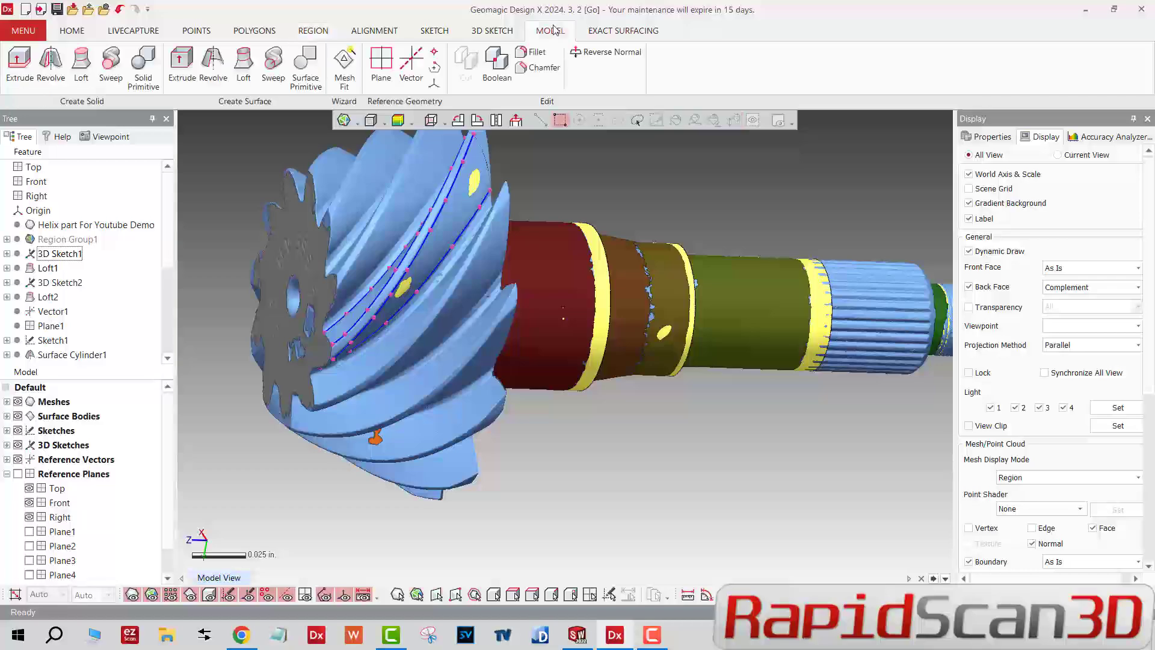
left_click(299, 66)
scroll(387, 231, "down", 1)
right_click_drag(387, 231, 581, 228, "ctrl")
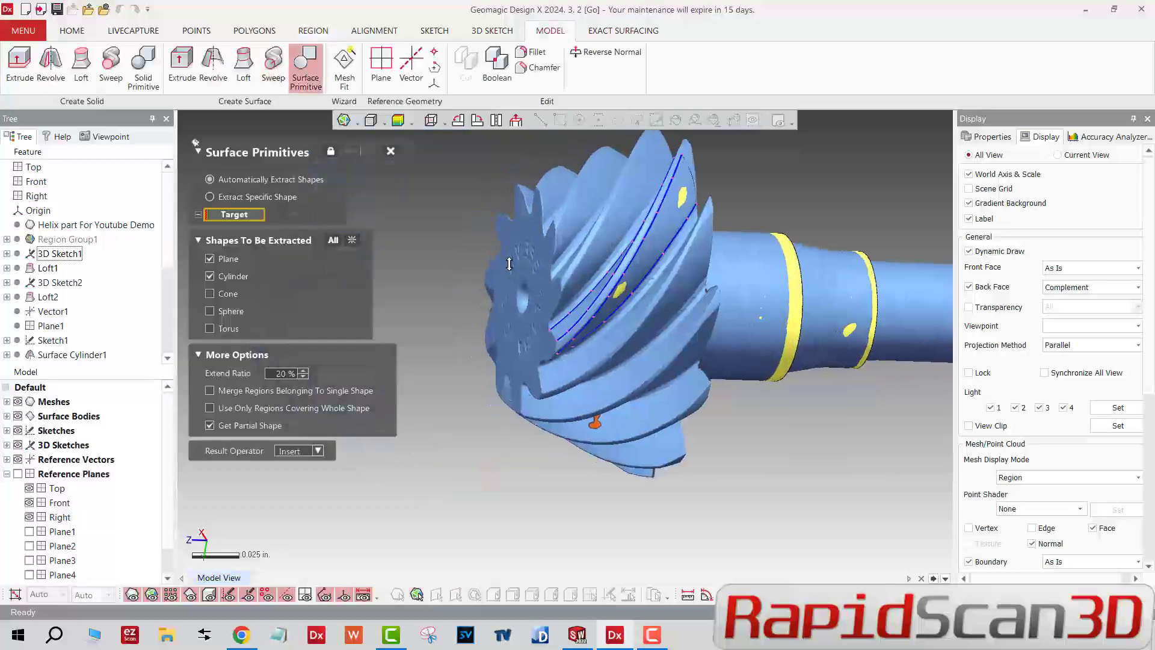
left_click(525, 239)
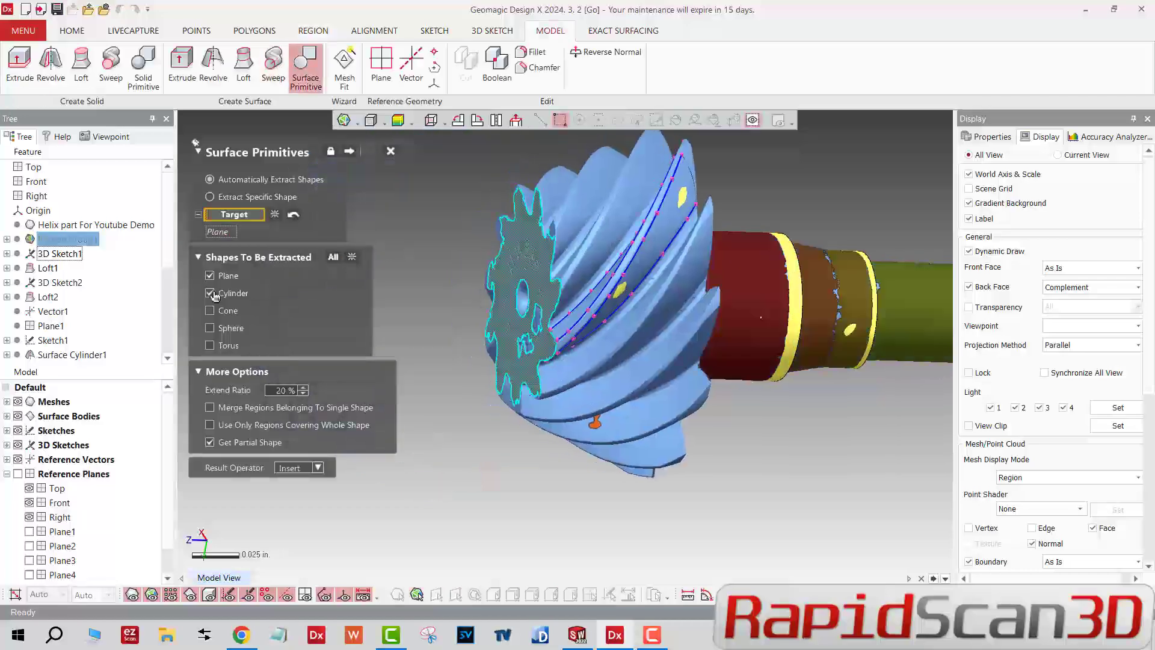
left_click(212, 293)
left_click(349, 153)
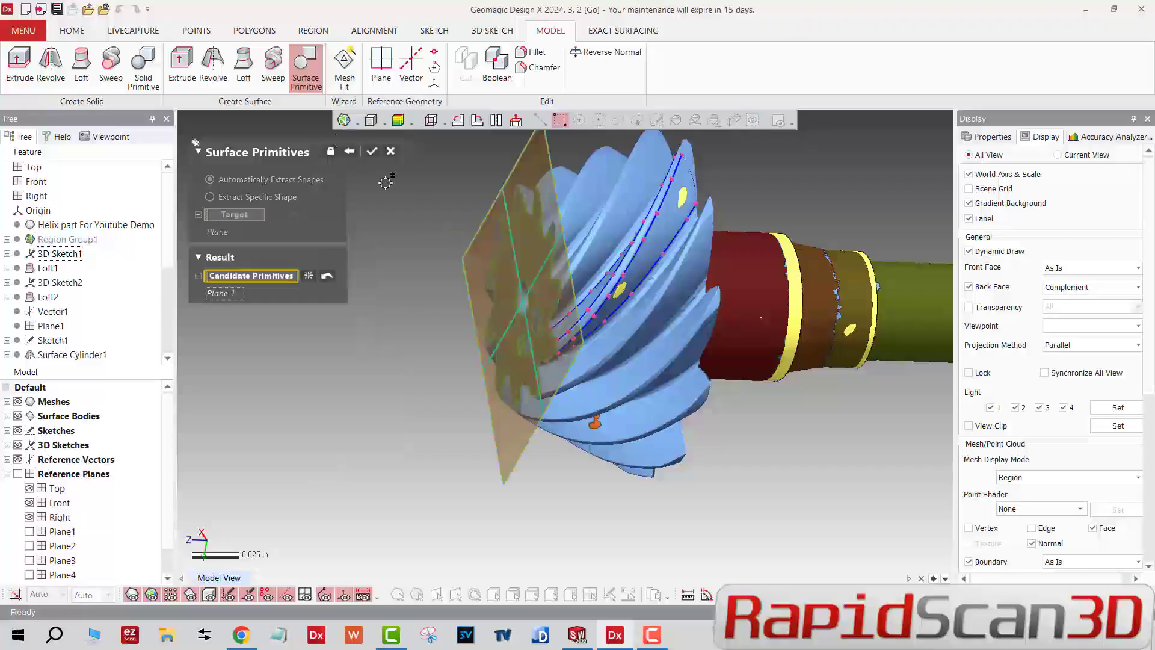
left_click(370, 154)
- Add a reference plane from the ring-shaped end face region of the threaded end, using the Extract method with Best Fit
scroll(649, 300, "down", 2)
right_click_drag(649, 301, 312, 299, "ctrl")
scroll(743, 300, "up", 2)
scroll(743, 300, "up", 1)
mouse_move(685, 330)
right_mouse_down()
mouse_move(690, 299)
mouse_move(683, 353)
right_mouse_up()
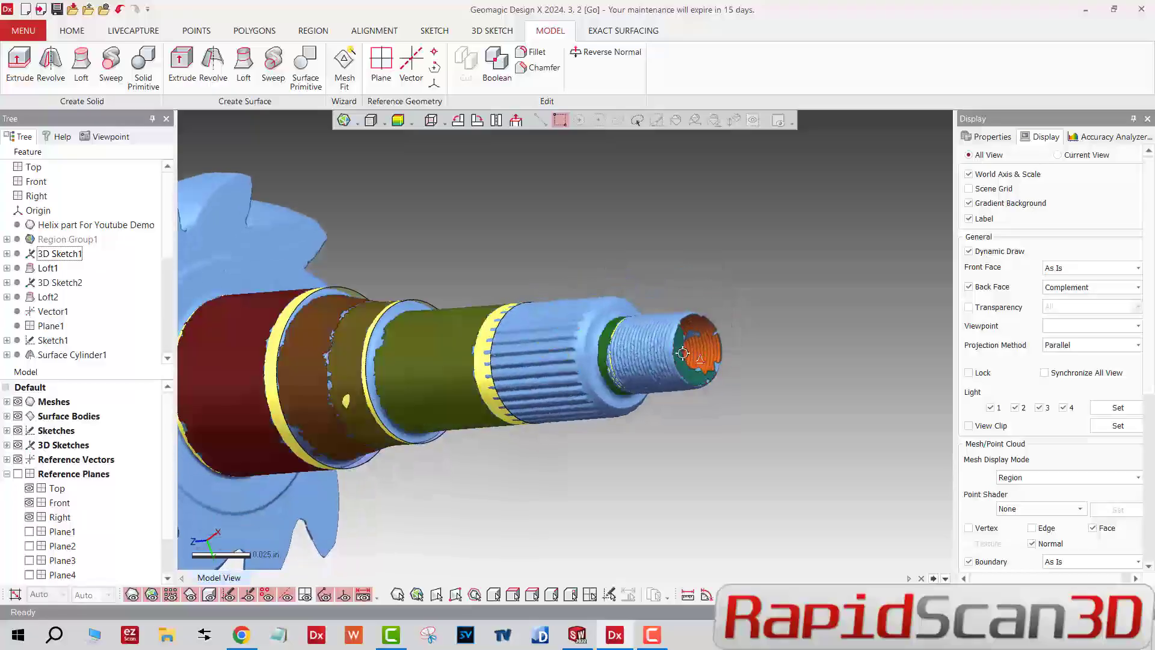
left_click(676, 359)
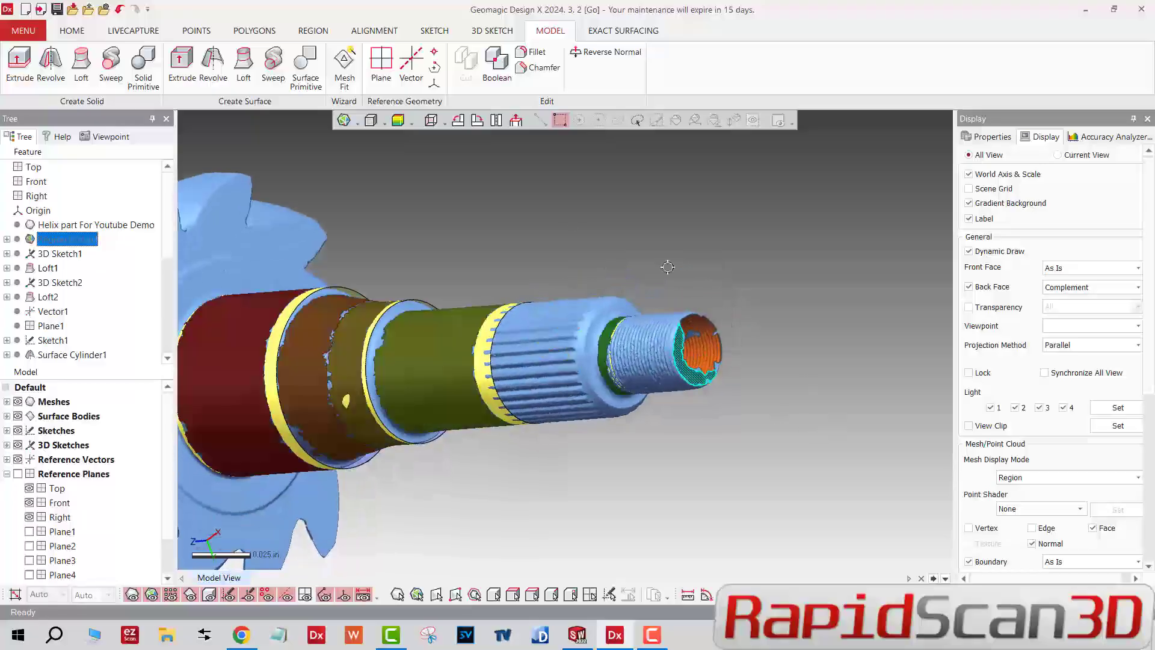
left_click(381, 63)
left_click(308, 153)
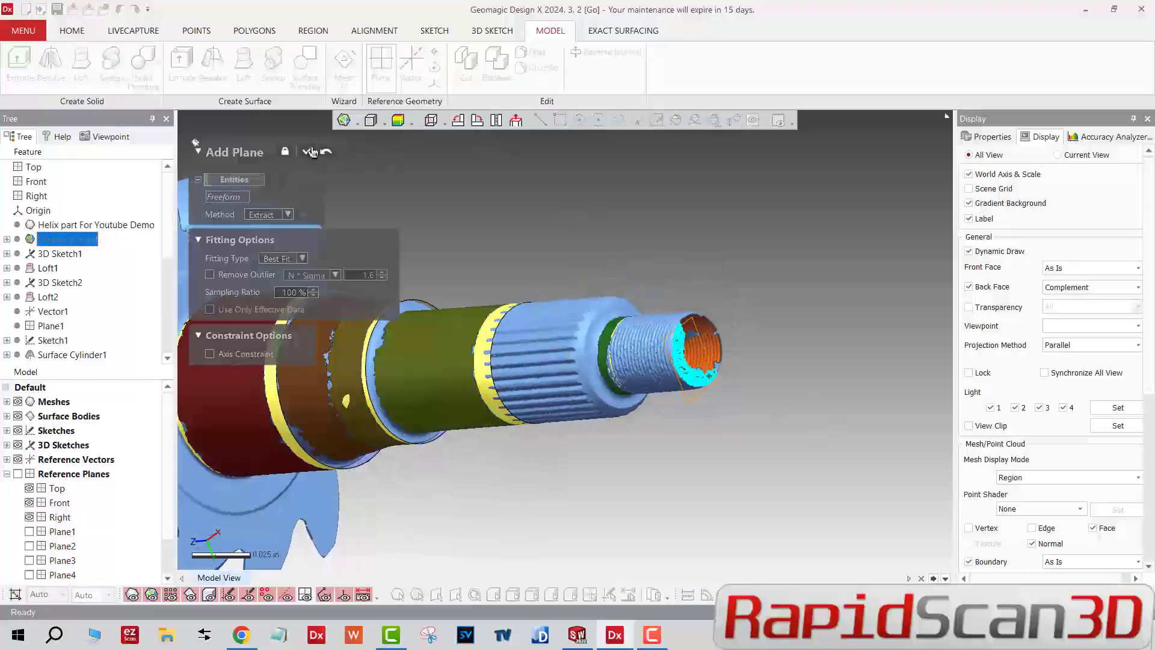
left_click(311, 152)
scroll(639, 289, "down", 4)
right_click_drag(641, 290, 788, 352)
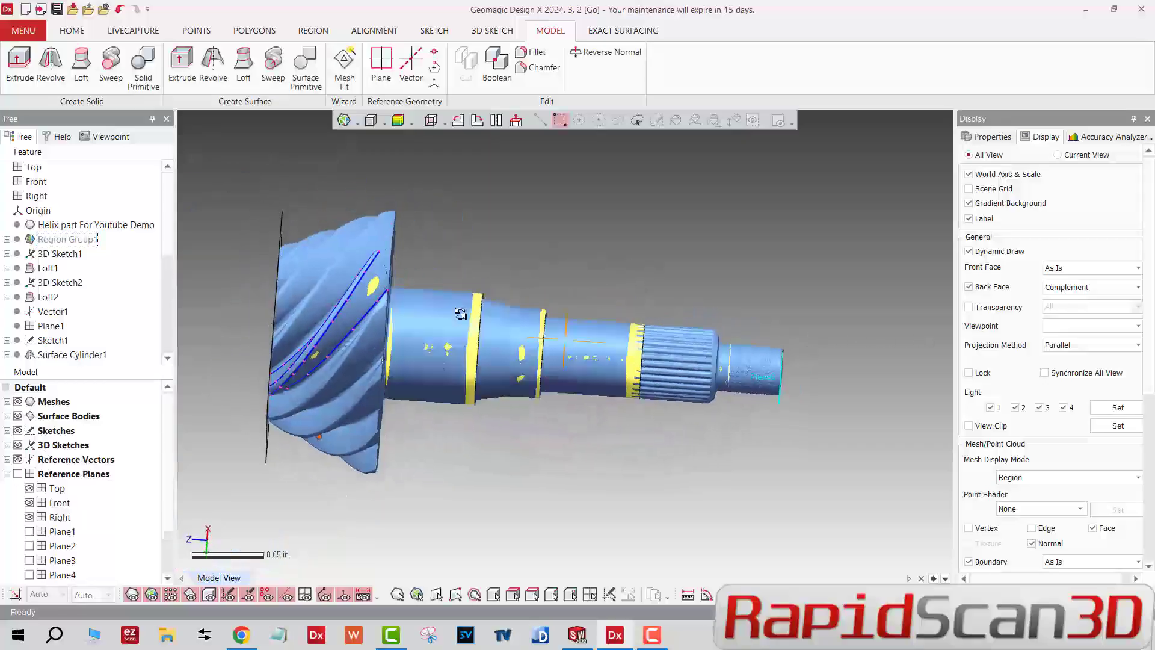
right_click_drag(460, 314, 339, 280)
scroll(379, 333, "up", 5)
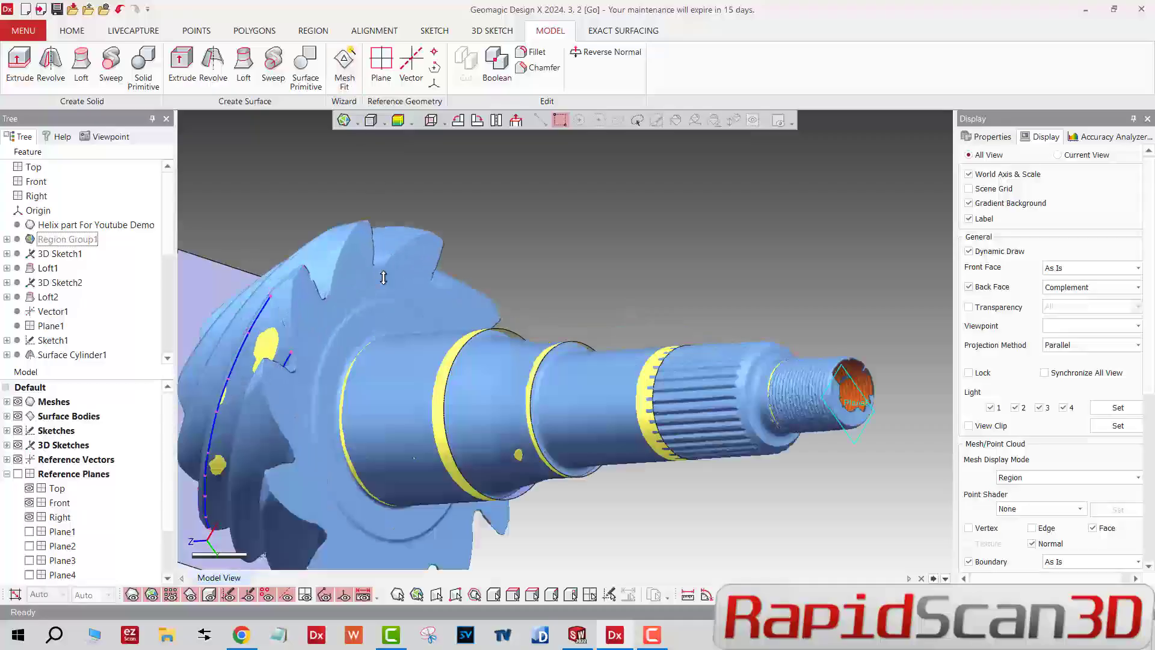
right_click_drag(538, 254, 602, 277)
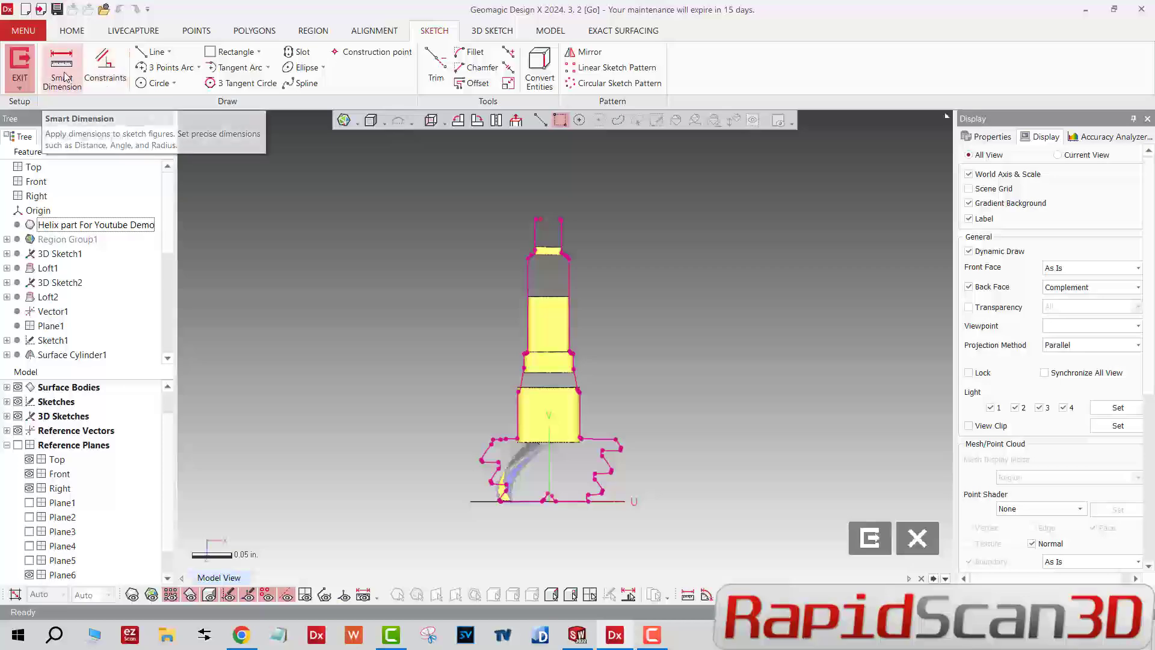
- Fit sketch lines to the left section outline of the narrow shaft cylinder, the collar below it and the taper, with Fit Polyline enabled
left_click(155, 51)
scroll(497, 281, "up", 2)
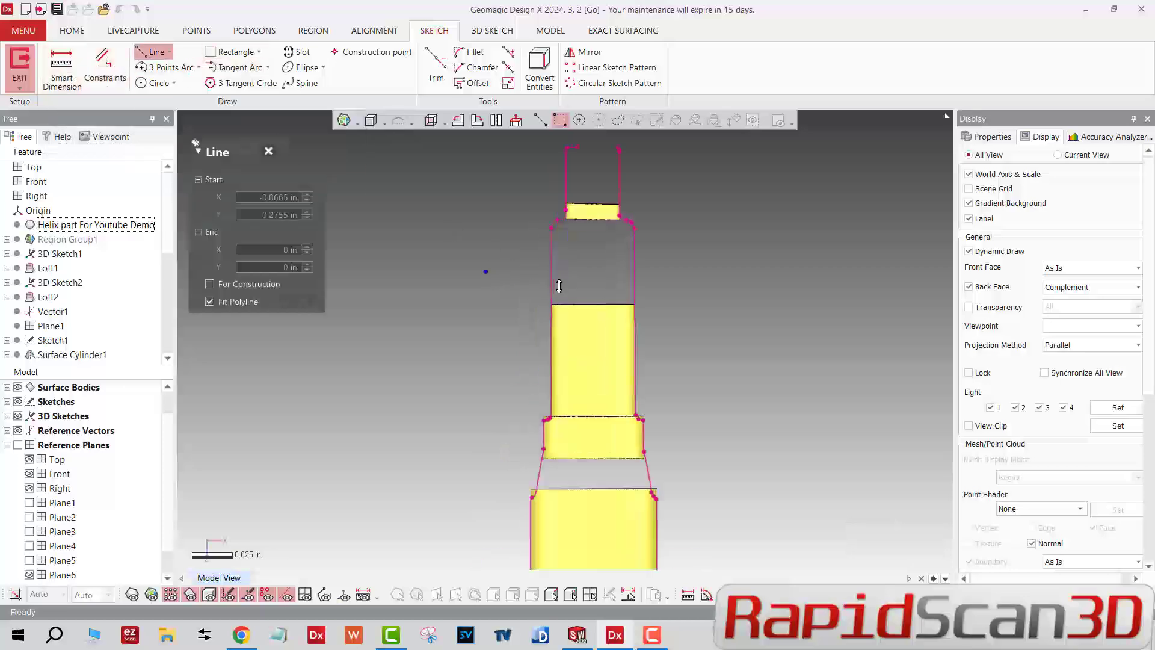
left_click(554, 348)
scroll(557, 434, "up", 3)
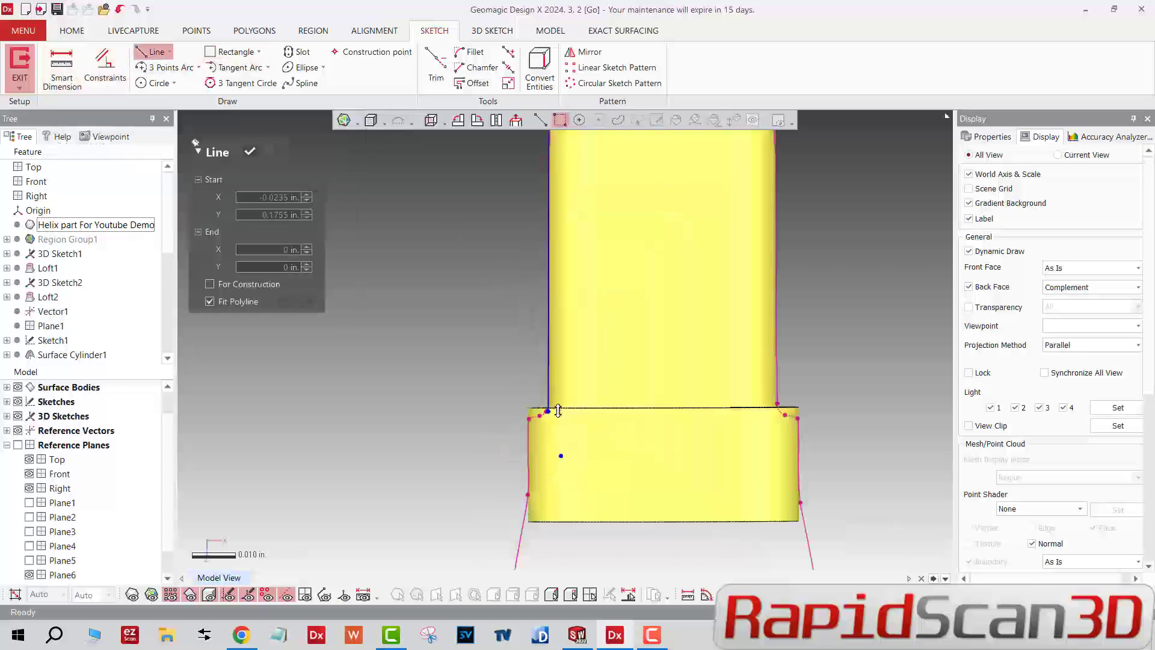
left_click(516, 441)
scroll(575, 466, "down", 1)
middle_click_drag(575, 465, 582, 124)
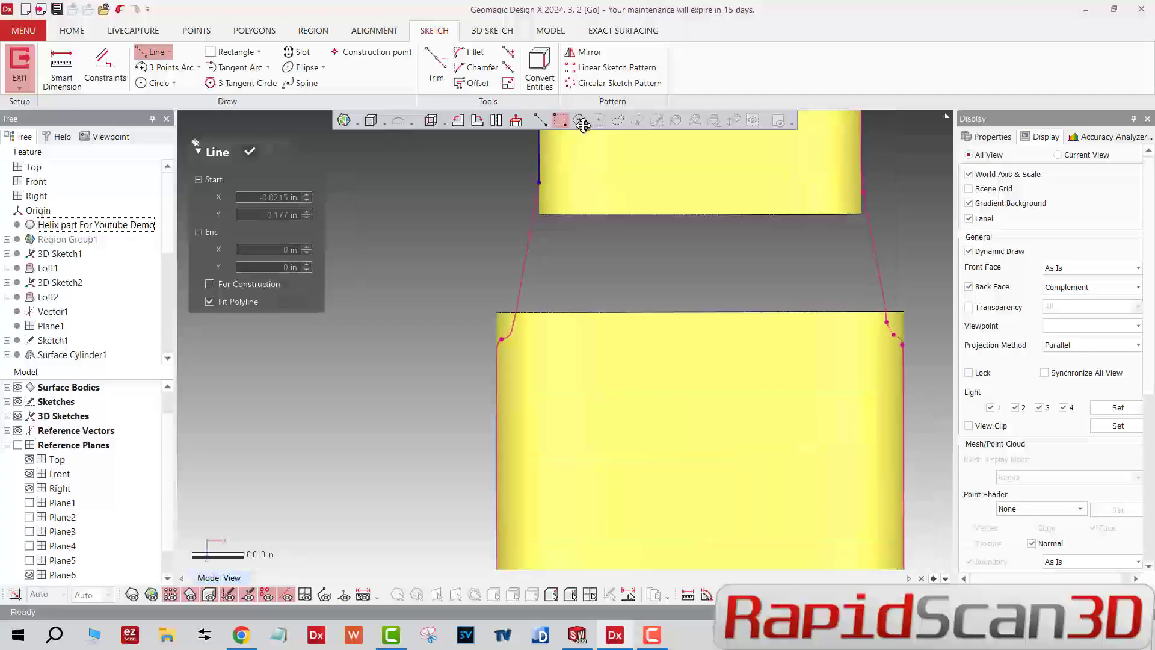
left_click(525, 273)
- Fit lines to the gear's upper face outline left of the shaft and connect the inner and outer segments with a short sloped line
scroll(633, 327, "down", 4)
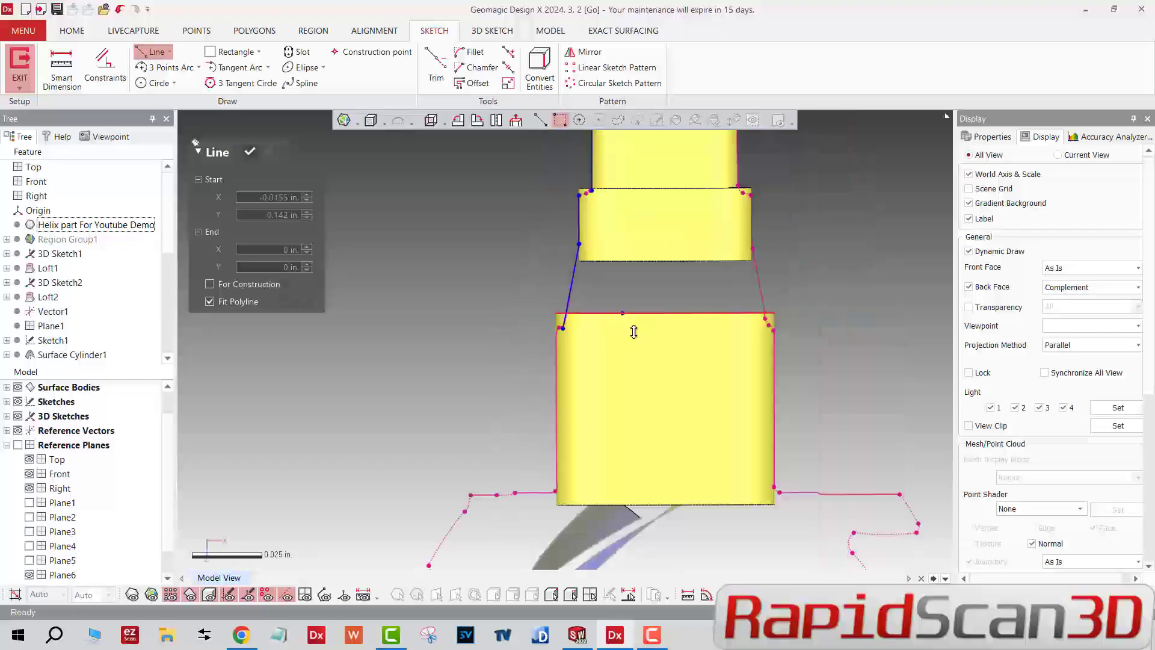
middle_click_drag(629, 271, 621, 165)
left_click(558, 348)
left_click(557, 349)
scroll(518, 360, "up", 4)
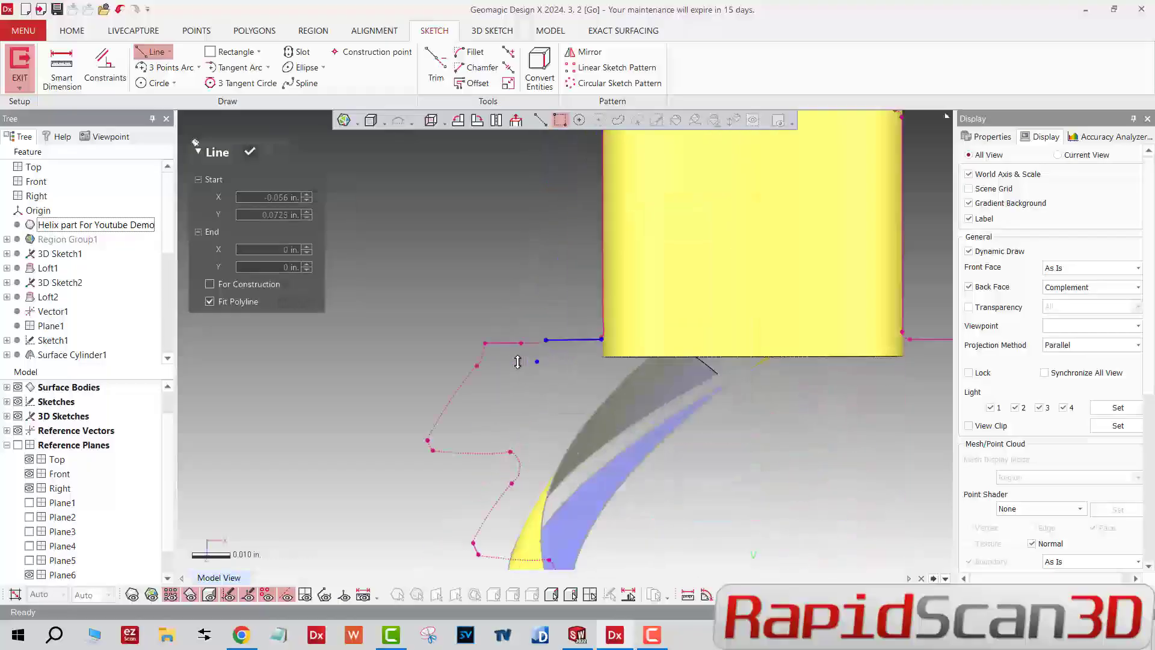
scroll(546, 399, "down", 3)
scroll(537, 368, "up", 9)
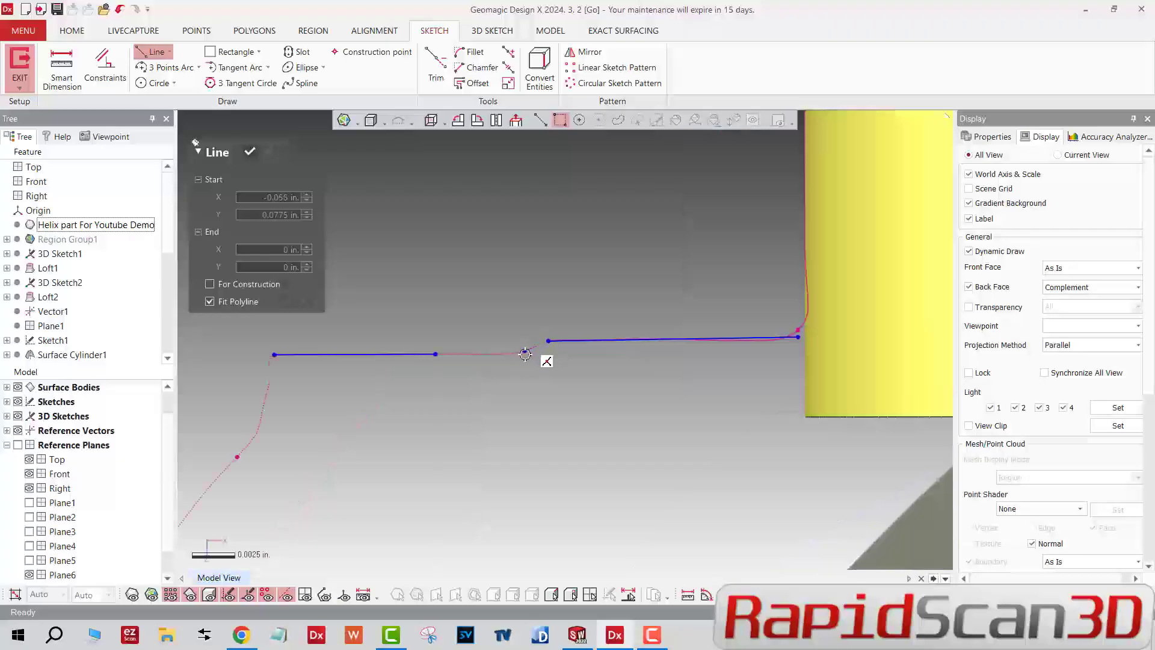
left_click(526, 354)
left_click(546, 340)
key("Escape")
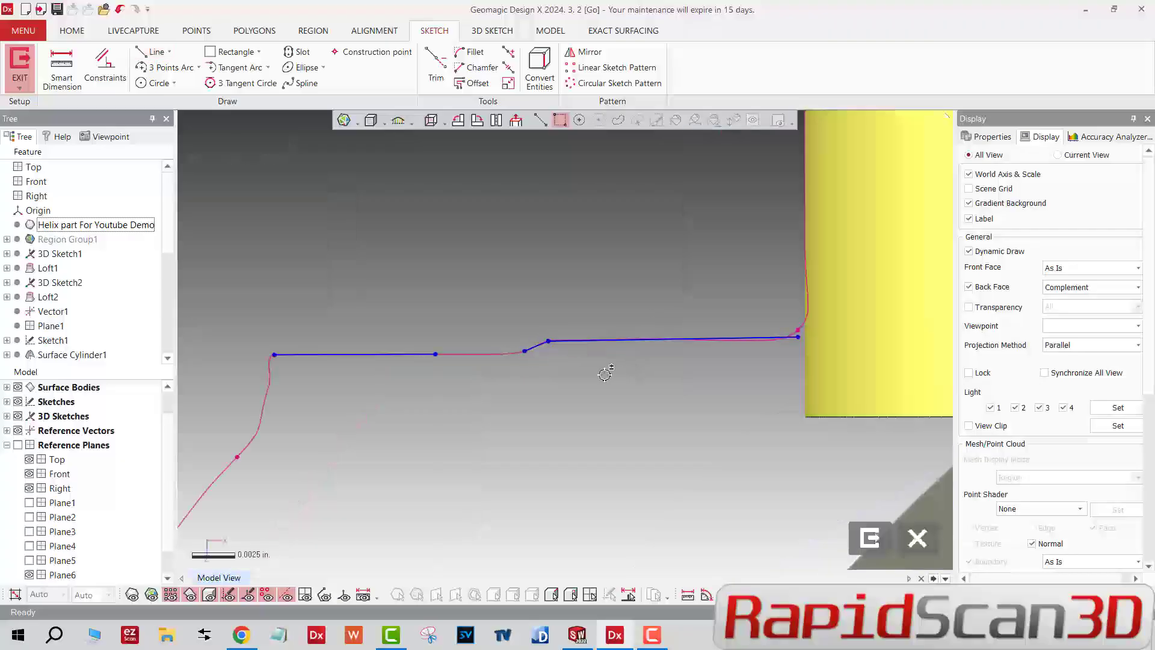
- Fit a vertical line to the large cylinder's left outline and connect its upper end to the lower end of the taper line
scroll(608, 372, "down", 5)
scroll(633, 375, "down", 4)
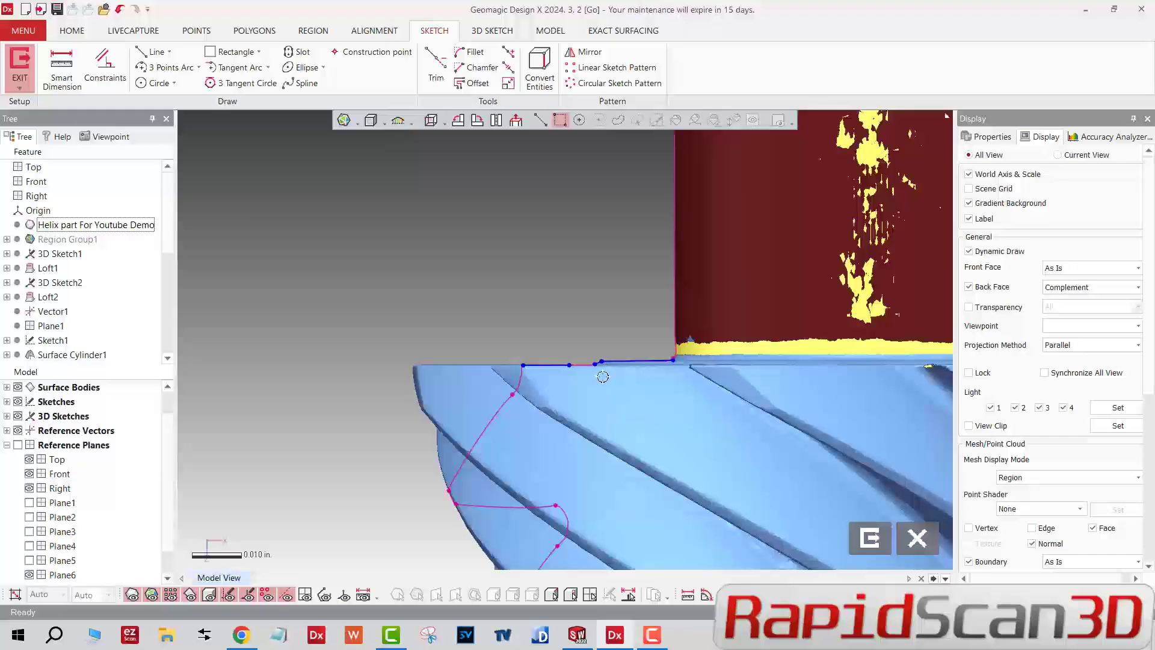
scroll(516, 275, "down", 3)
middle_click_drag(522, 248, 545, 363)
scroll(566, 310, "up", 3)
scroll(566, 310, "up", 2)
key("ctrl+1")
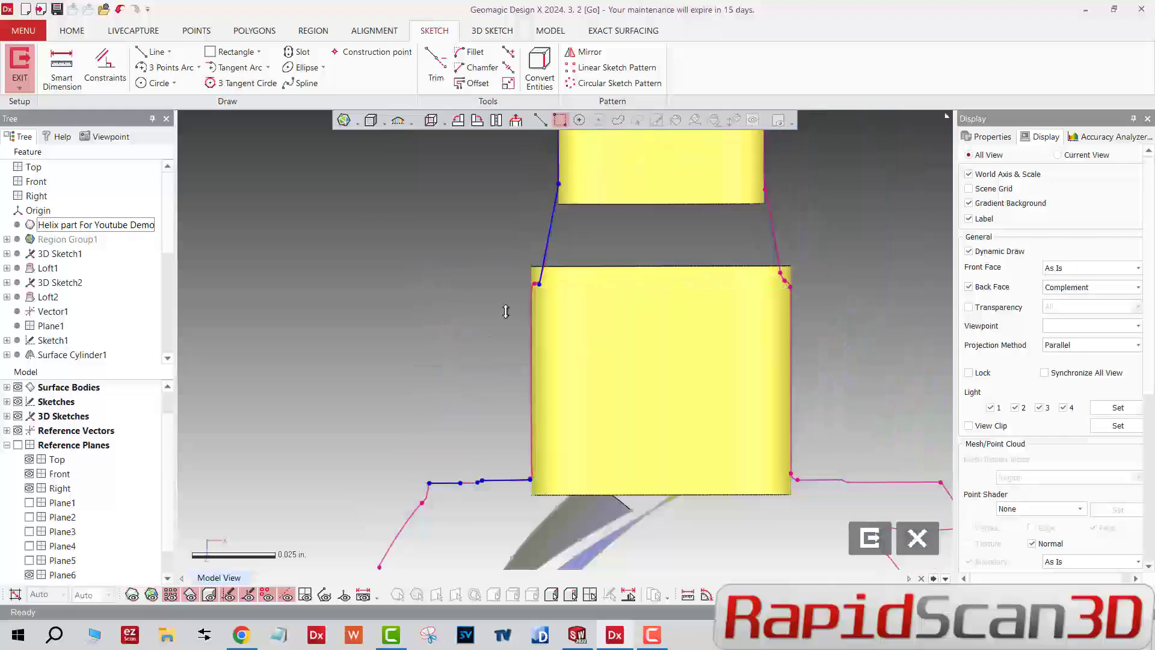
left_click(135, 52)
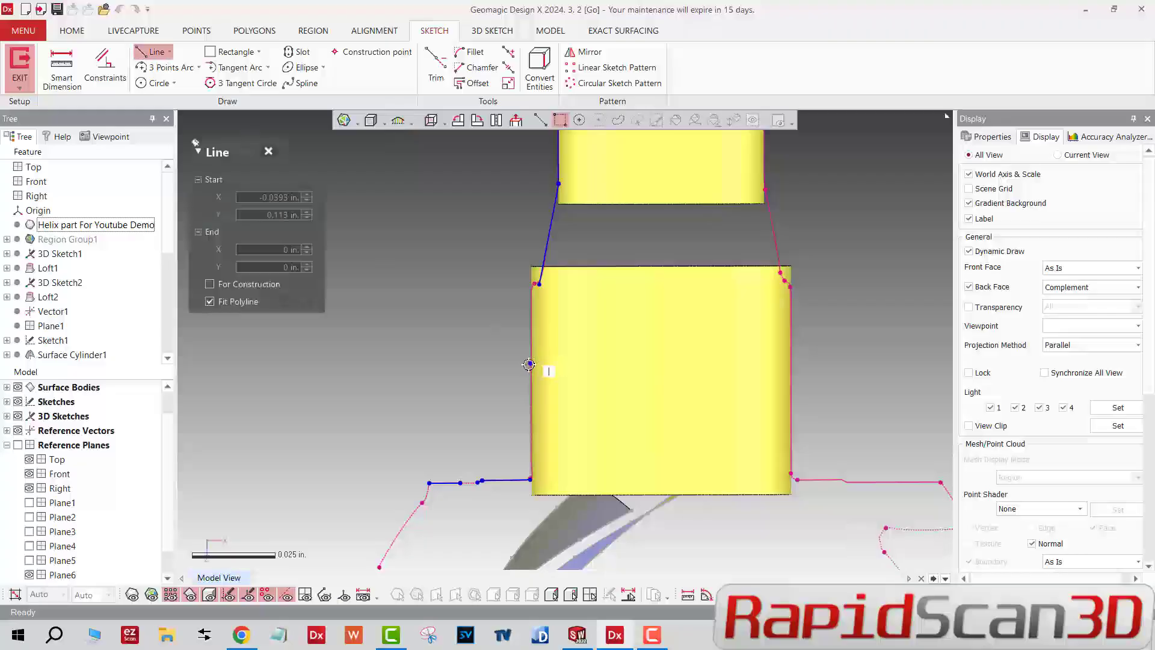
double_click(529, 364)
scroll(539, 287, "up", 6)
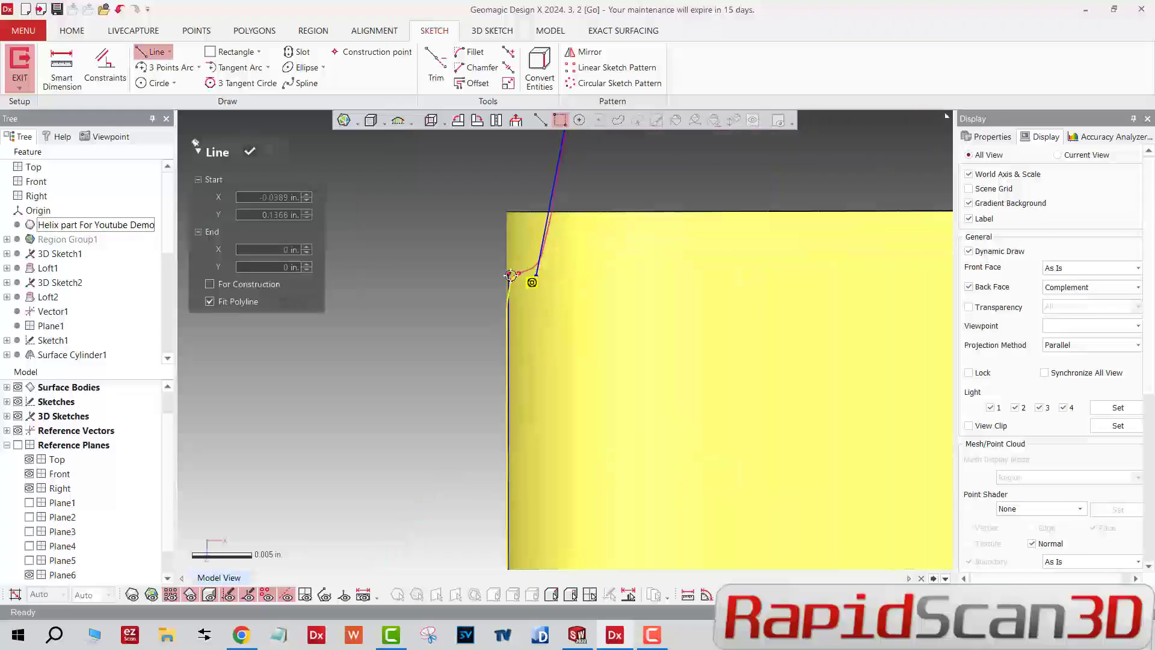
left_click(531, 279)
left_click(536, 276)
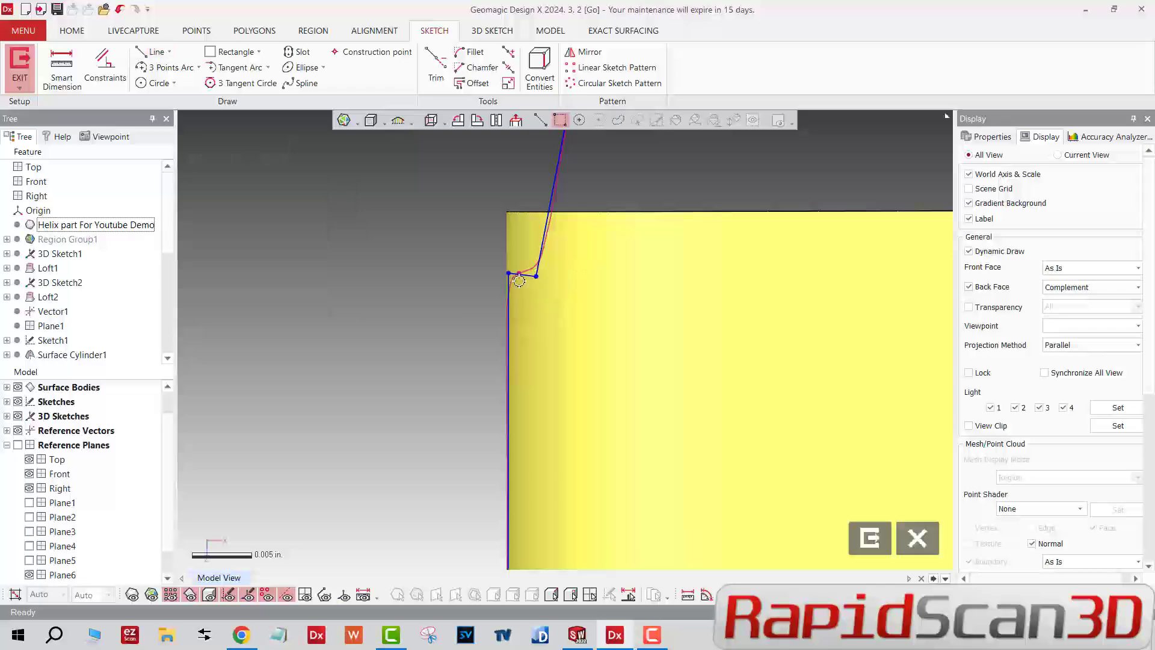
- Move the upper end of the large cylinder's line slightly down along the section outline and show the mesh for comparison
right_click(511, 296)
left_click(585, 263)
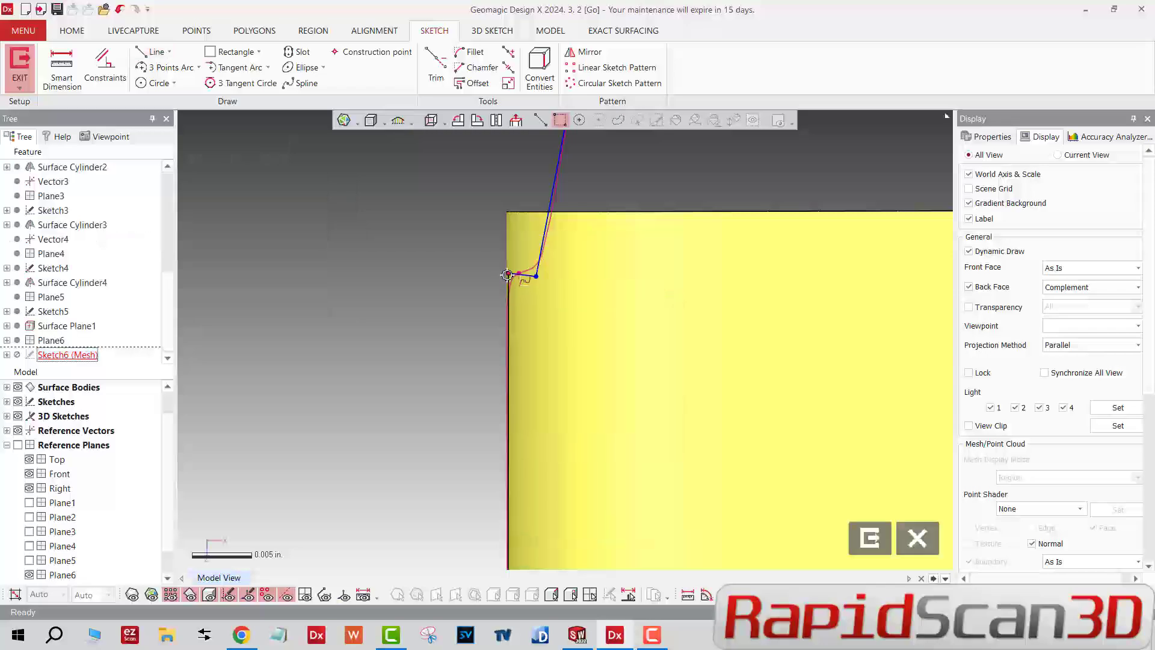
left_click_drag(507, 273, 501, 289)
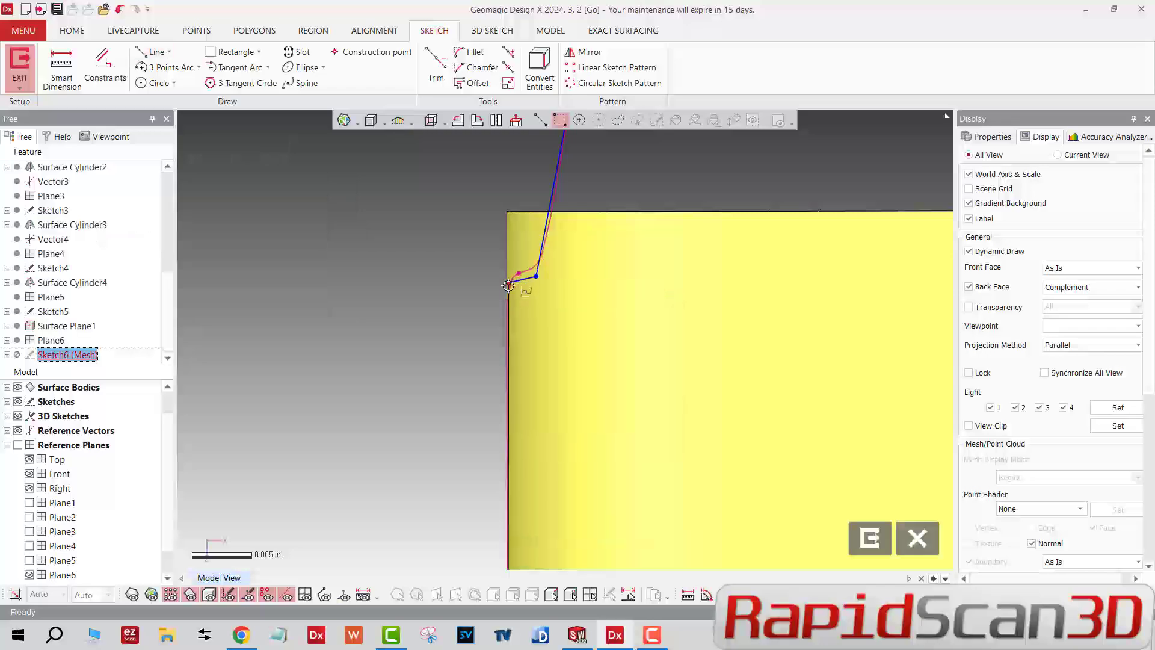
key("ctrl+4")
key("ctrl+1")
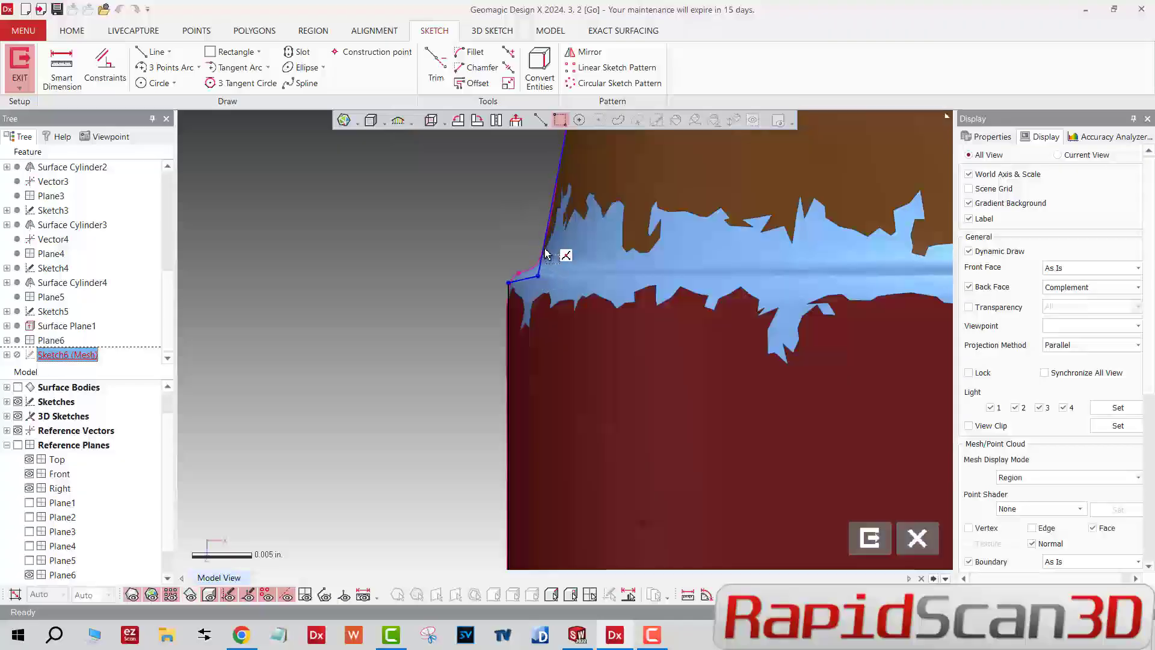
- Draw a short sloped line joining the top of the collar's left line to the lower end of the narrow cylinder's line
scroll(525, 277, "down", 5)
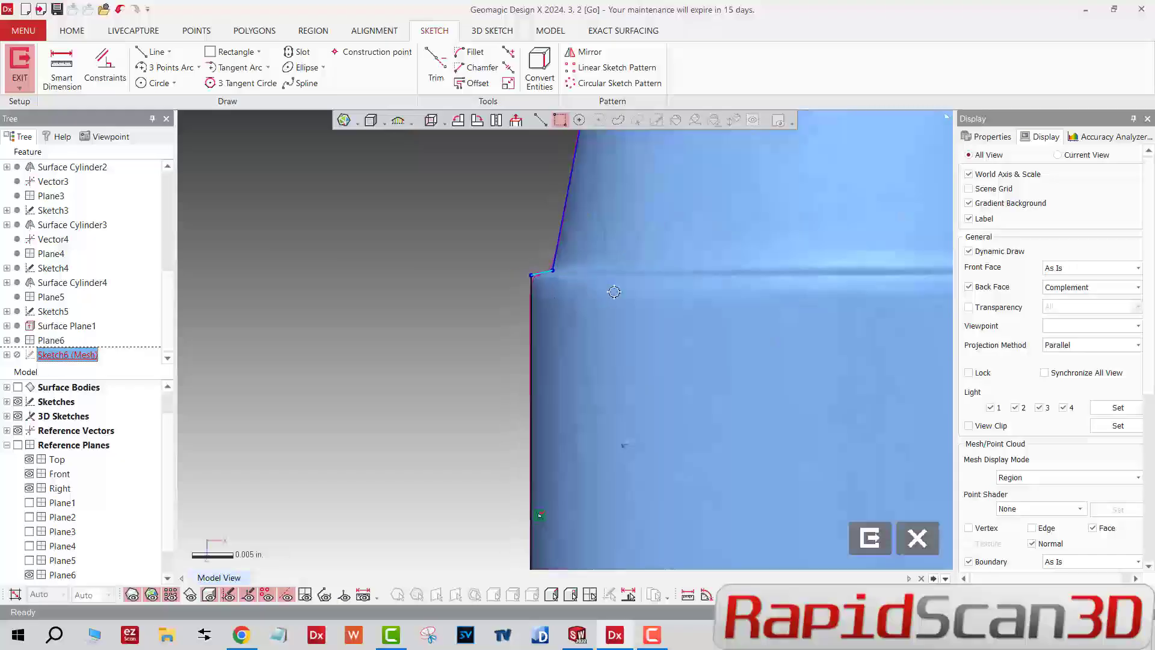
right_click_drag(592, 453, 591, 473, "ctrl")
scroll(604, 292, "up", 5)
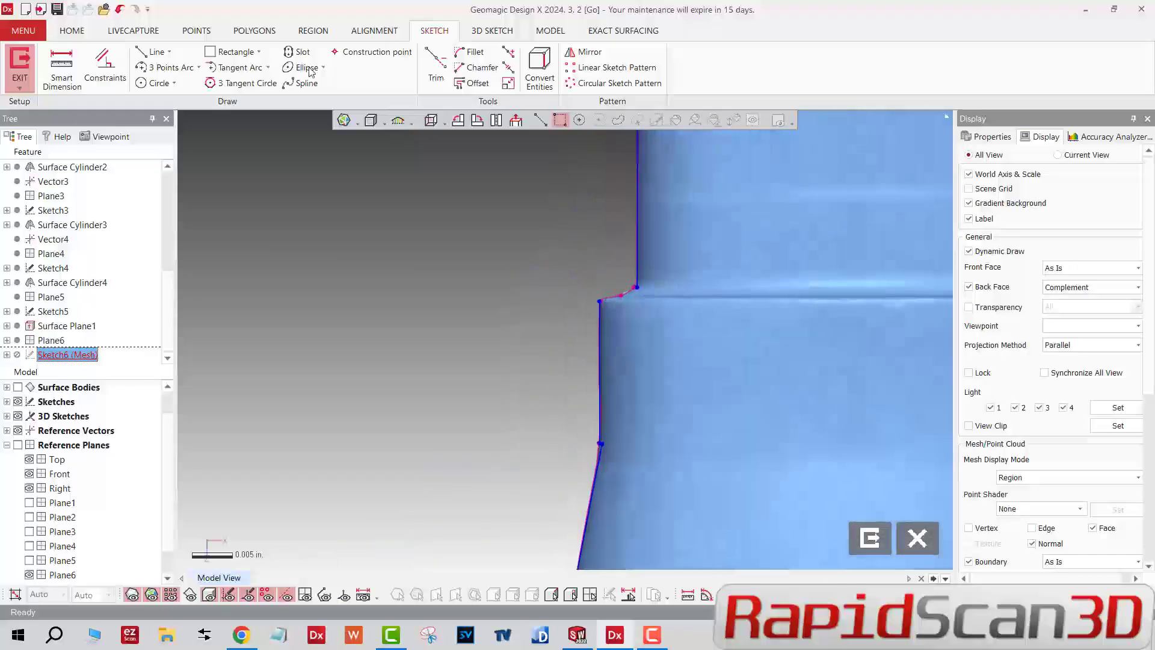
left_click(155, 53)
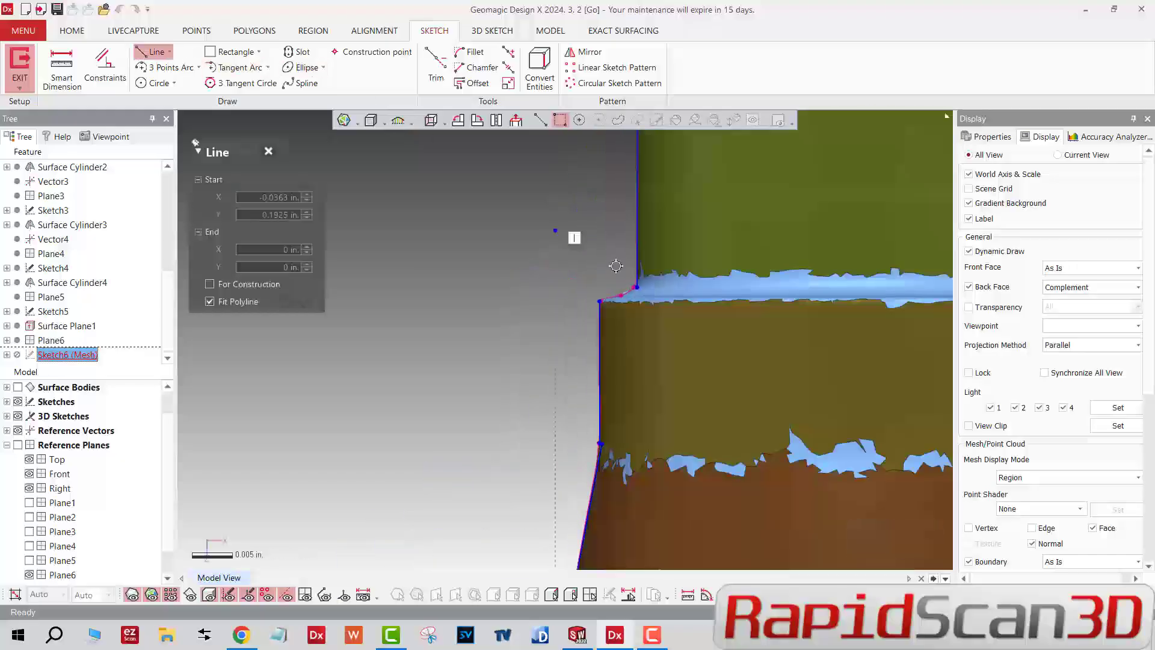
left_click(600, 300)
left_click(637, 287)
key("Escape")
- Fit a short sloped line to the splined section's upper-left chamfer and another along the shoulder toward the threaded end
scroll(665, 289, "down", 2)
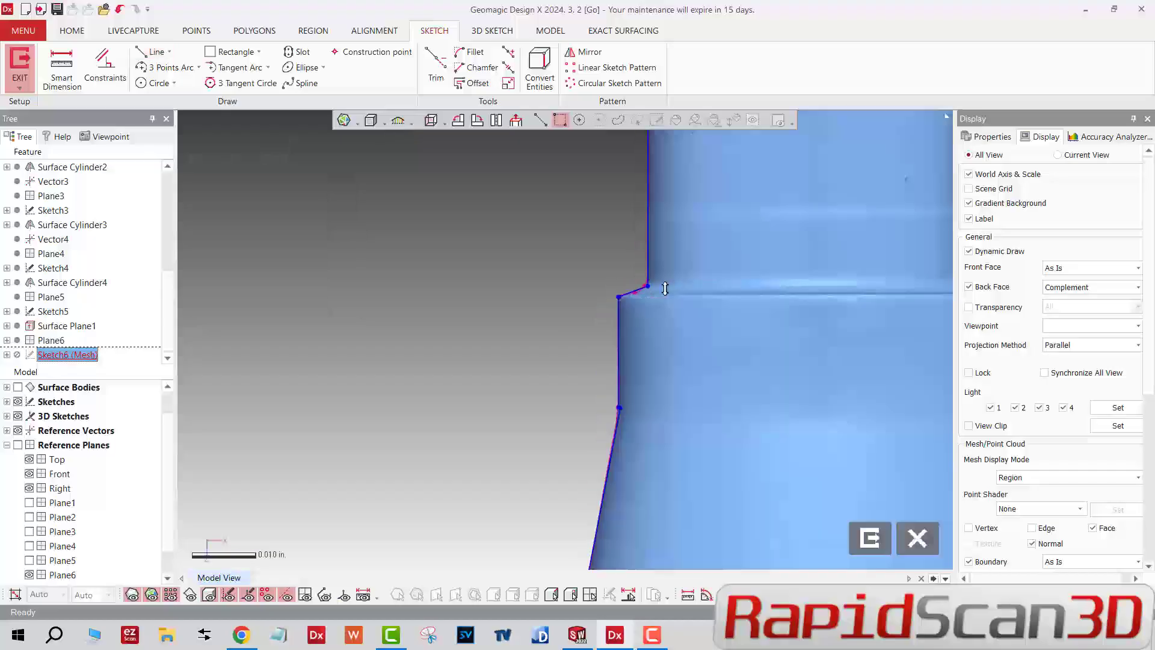
scroll(665, 288, "down", 5)
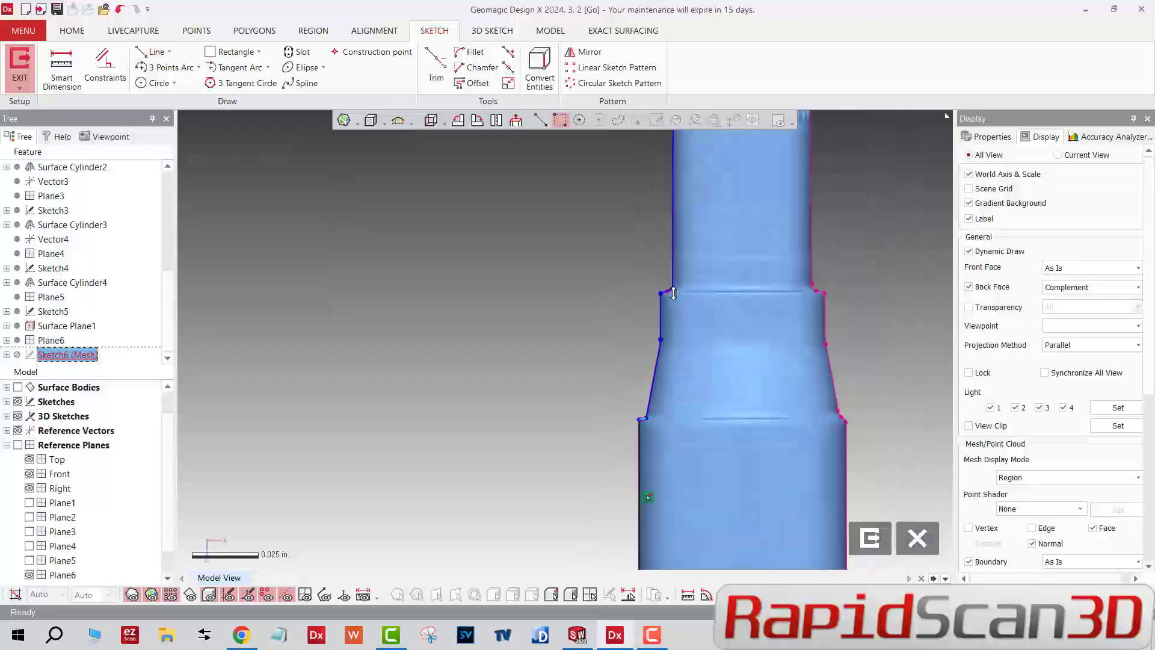
left_click(134, 53)
scroll(616, 276, "up", 5)
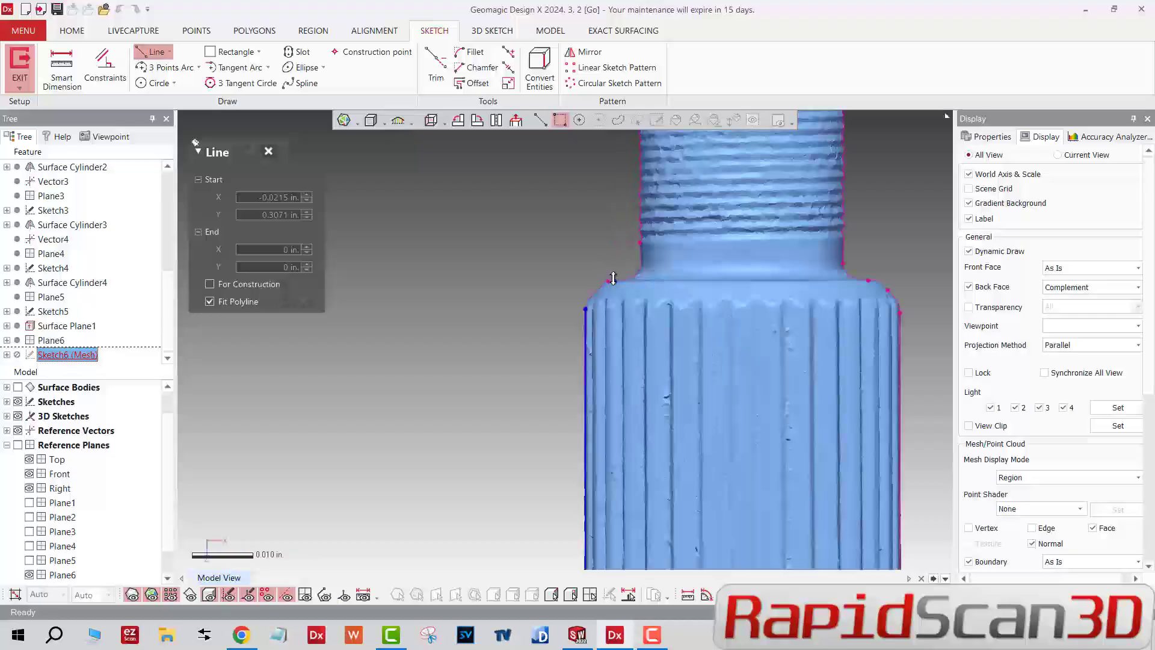
scroll(613, 277, "up", 2)
left_click(594, 291)
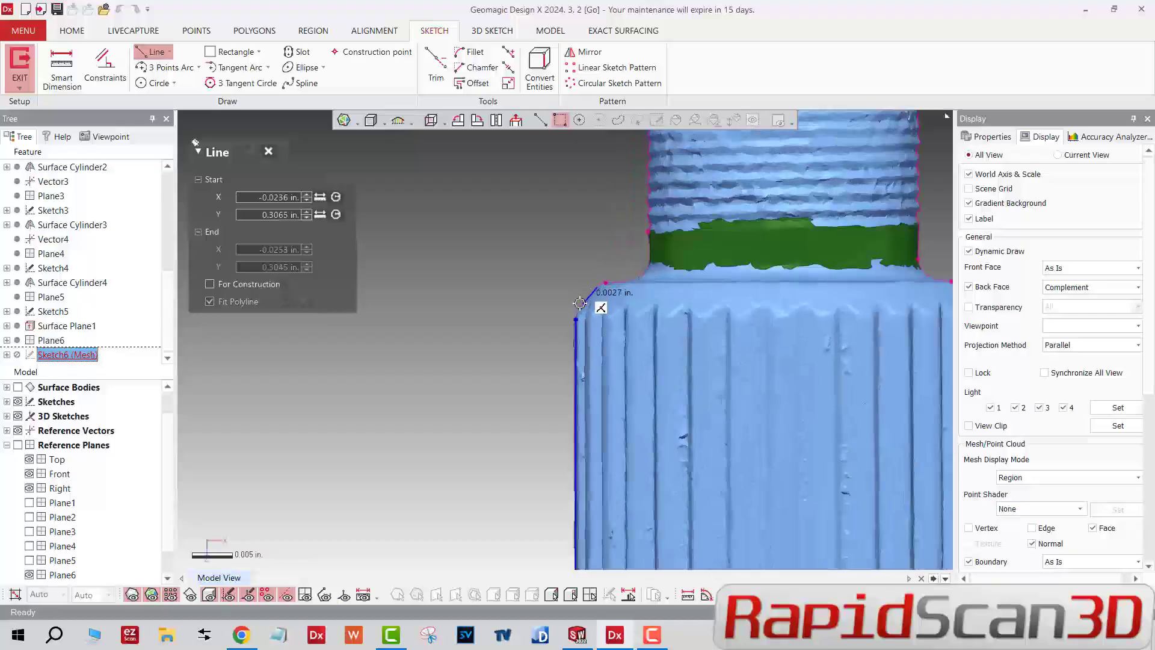
left_click(583, 303)
left_click(612, 281)
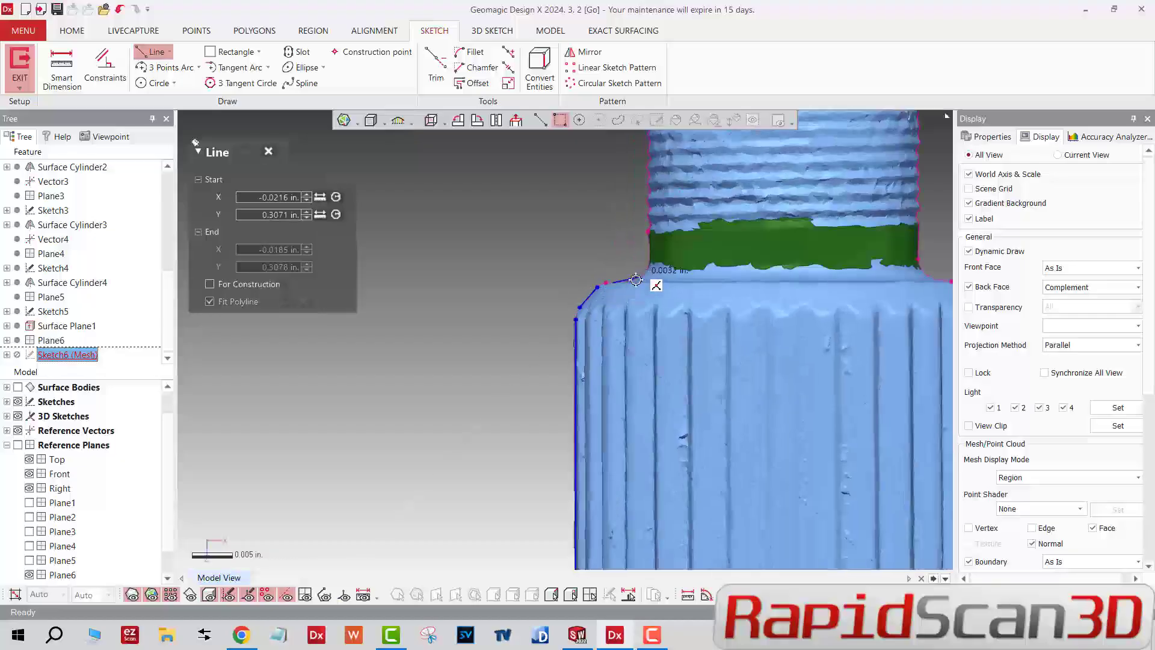
left_click(635, 279)
- Fit a vertical line to the threaded end's left outline and a short horizontal line along its end face
scroll(622, 278, "down", 2)
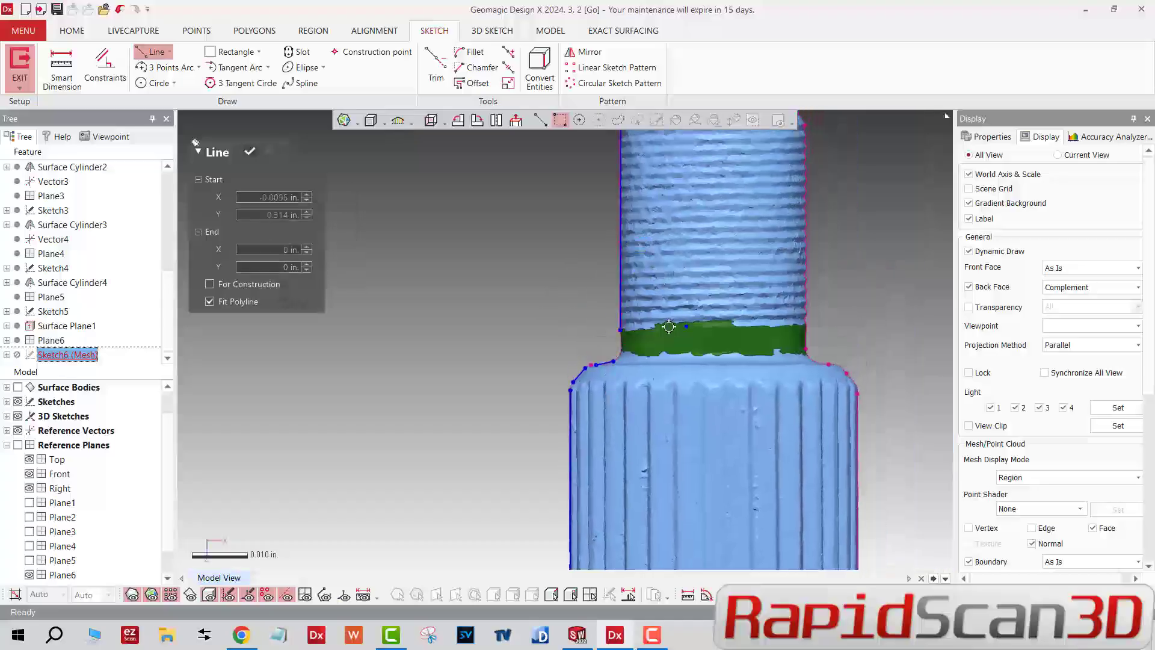
scroll(638, 306, "down", 1)
left_click(634, 251)
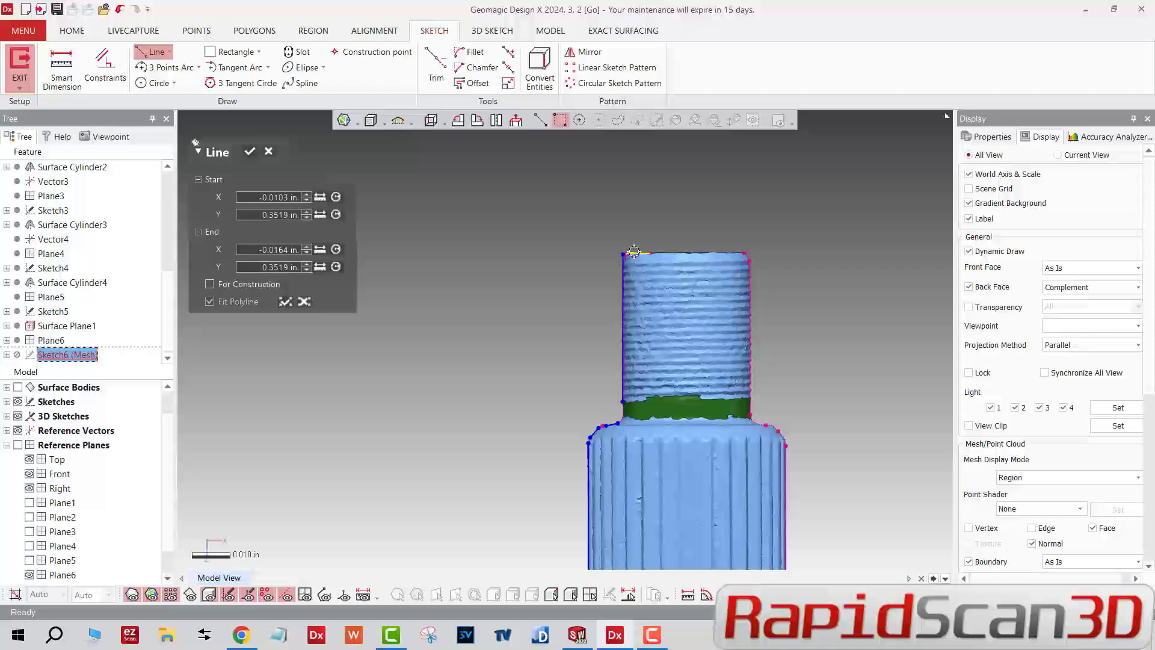
left_click(249, 154)
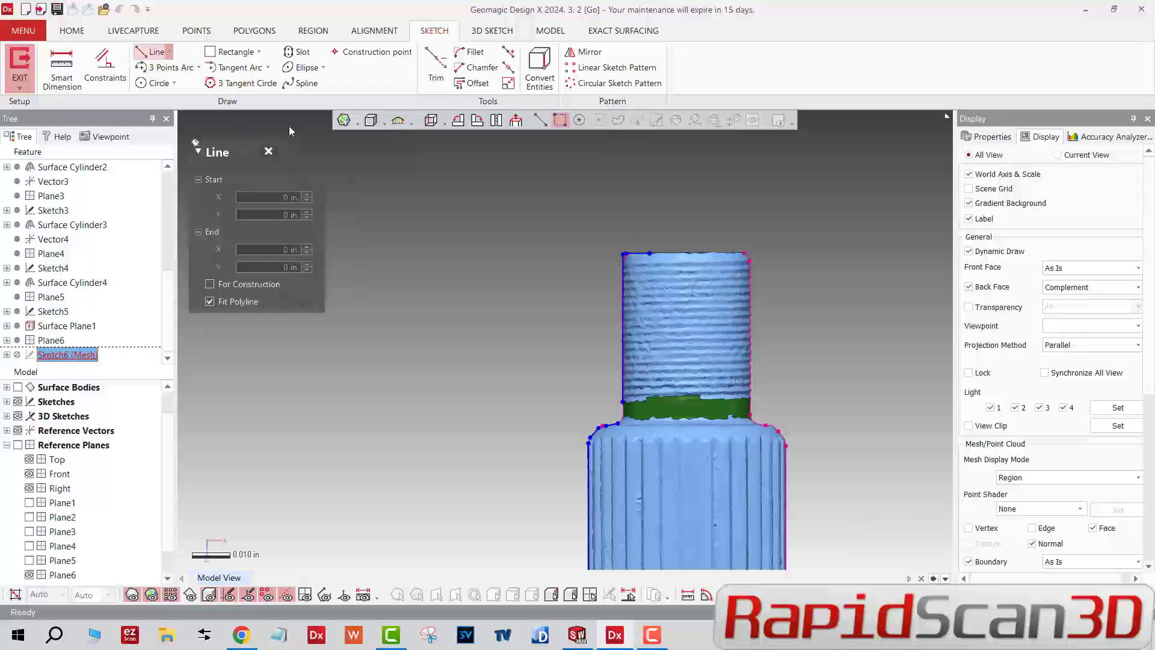
- Draw a vertical centreline from the middle of the threaded end face down to the origin and make it construction geometry
left_click(686, 254)
scroll(673, 223, "down", 3)
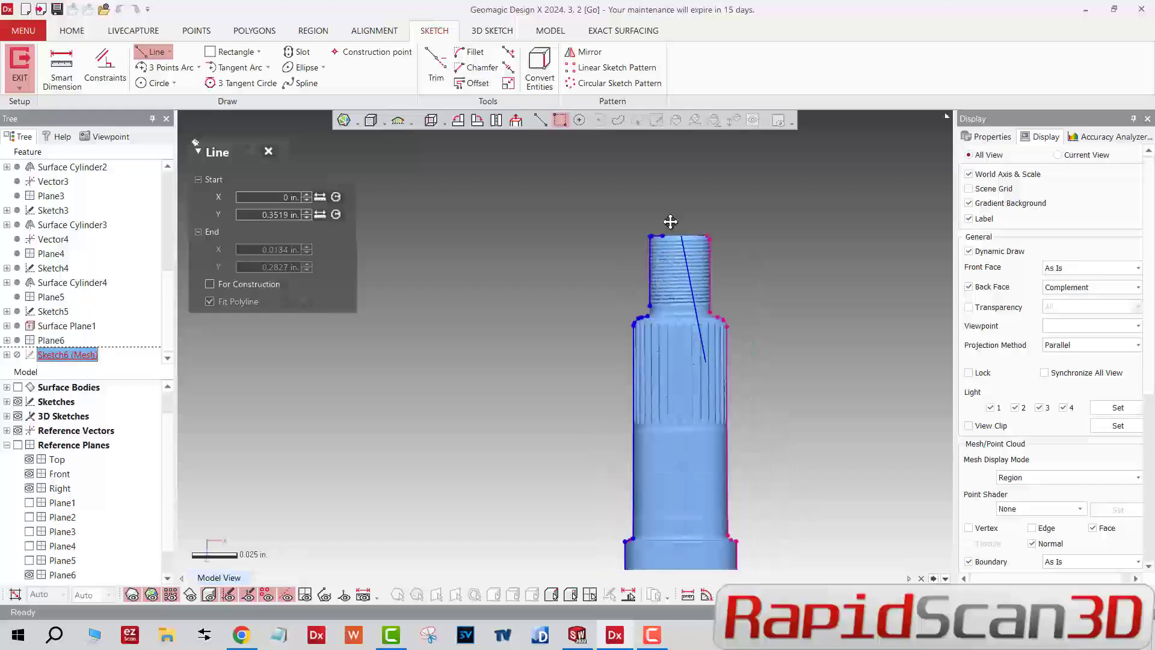
middle_click_drag(670, 222, 635, 138)
scroll(672, 374, "down", 2)
middle_click_drag(672, 374, 662, 253)
scroll(674, 428, "up", 2)
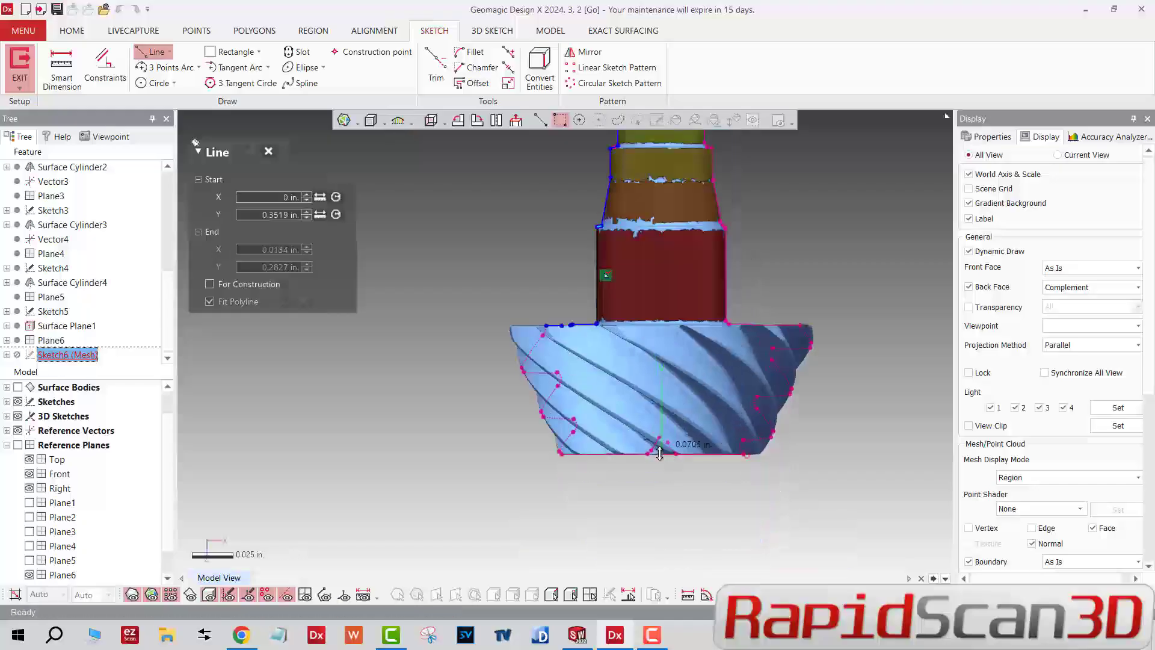
left_click(660, 454)
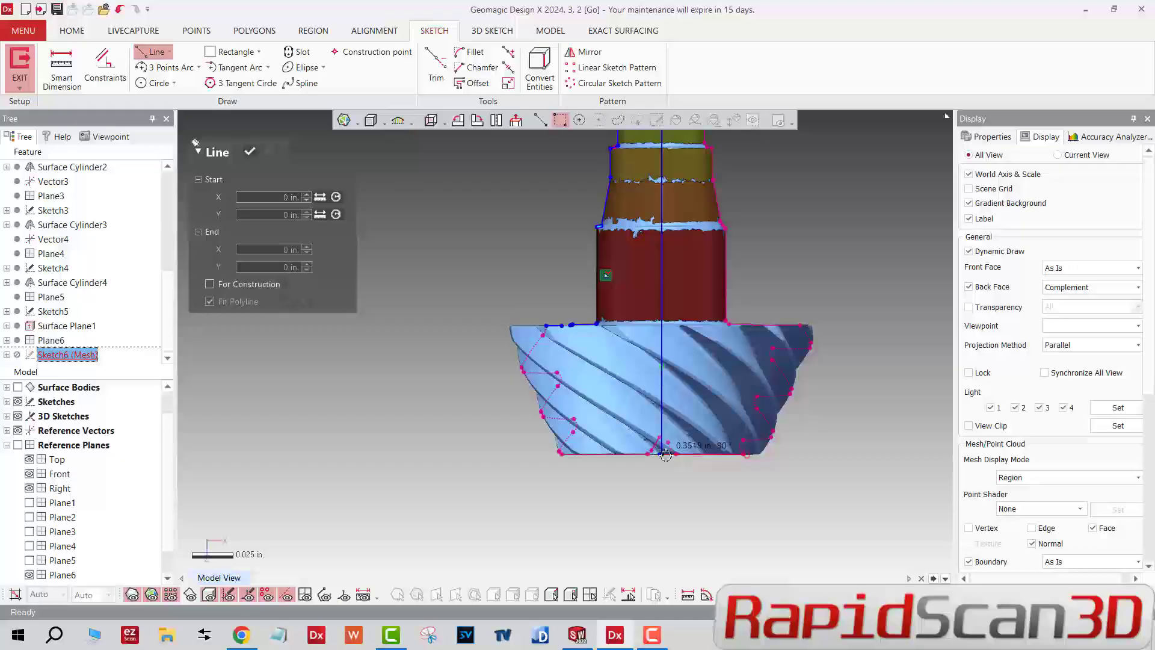
key("Escape")
right_click(661, 296)
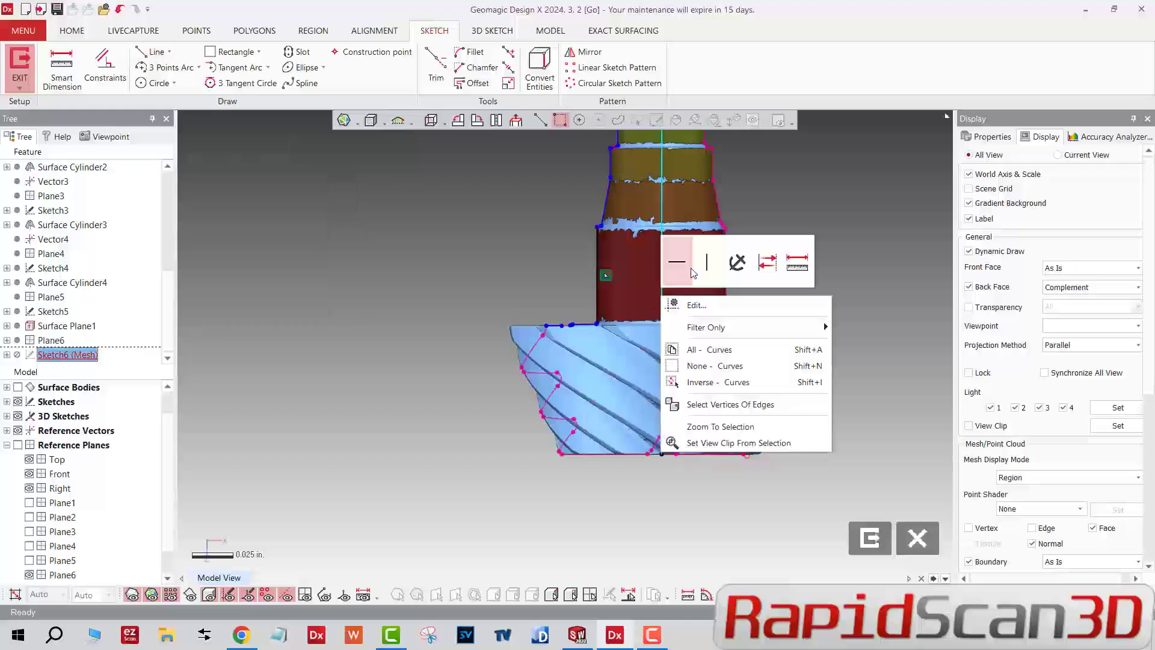
left_click(768, 261)
- Hide the mesh and examine the fitted profile lines against the section outline, especially the gear's upper face
key("ctrl+1")
key("ctrl+2")
scroll(695, 357, "down", 3)
right_click_drag(682, 375, 648, 491, "ctrl")
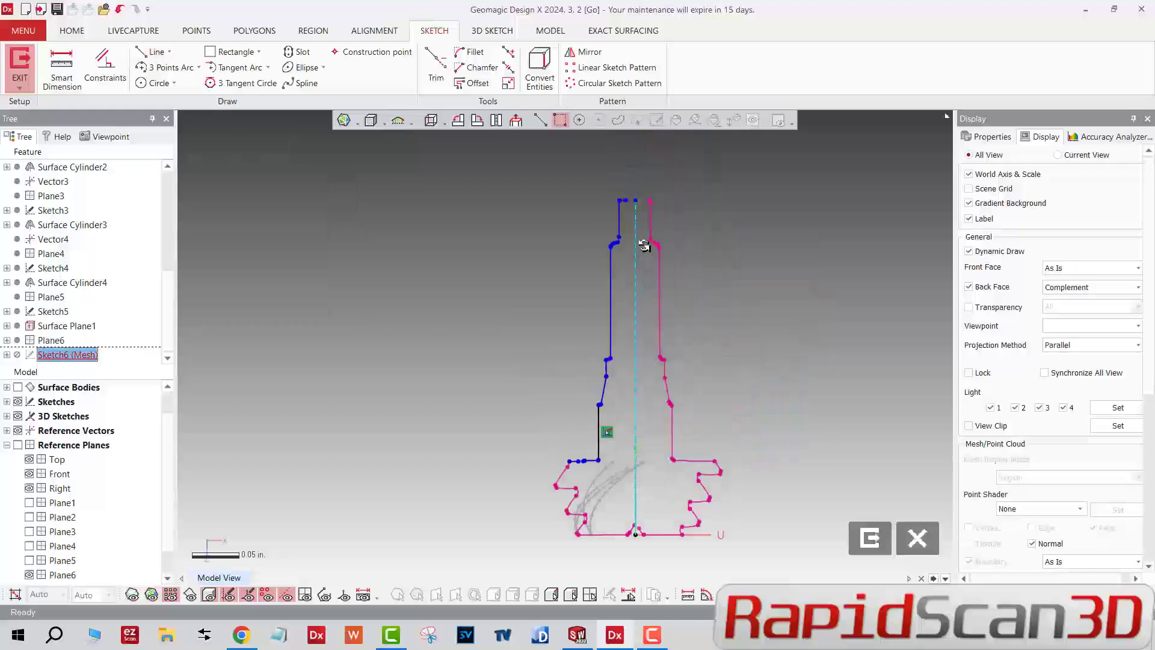
scroll(643, 247, "up", 4)
scroll(651, 389, "down", 2)
scroll(672, 416, "down", 3)
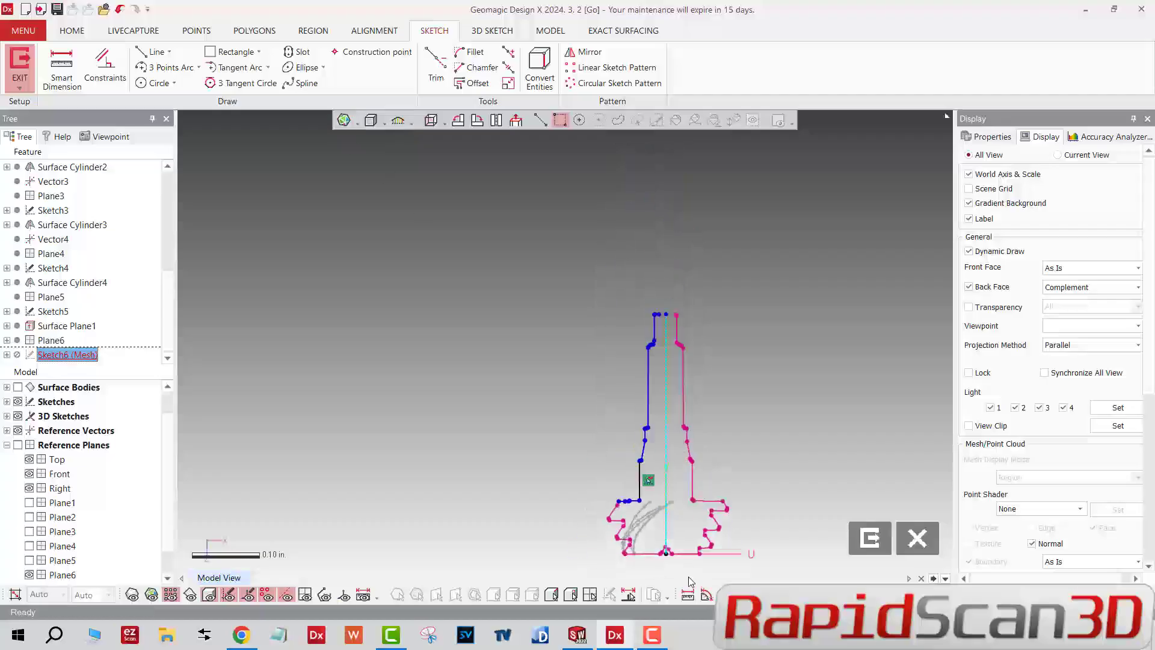
scroll(630, 438, "up", 3)
right_click_drag(631, 479, 554, 327, "ctrl")
scroll(590, 400, "up", 3)
scroll(590, 399, "up", 2)
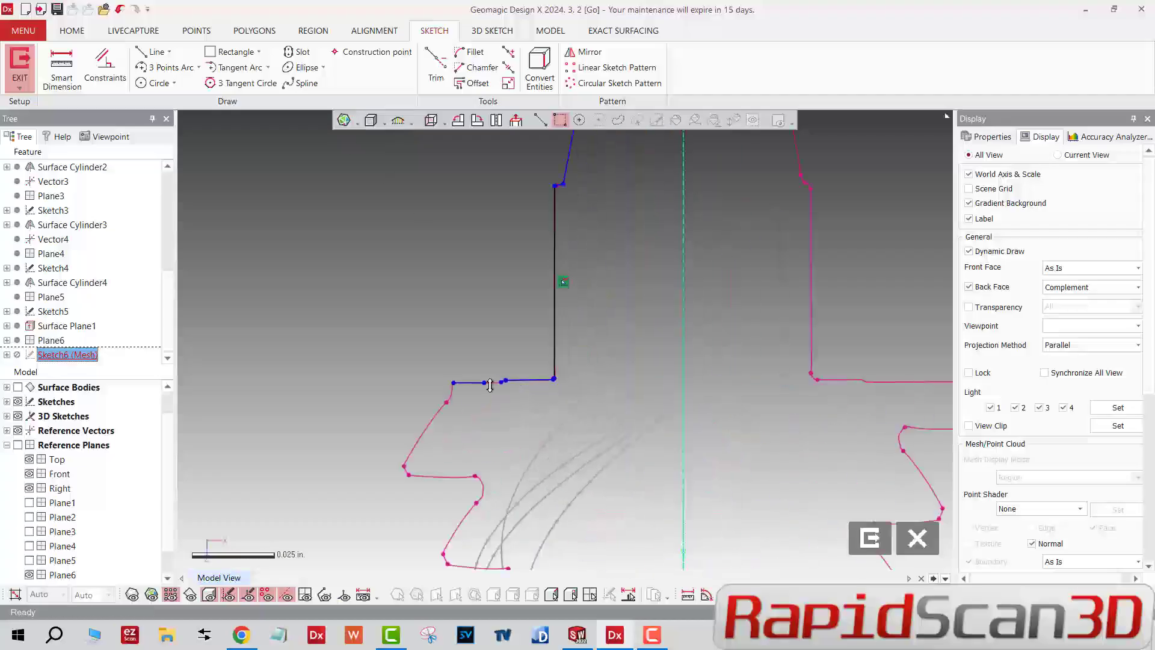
left_click(151, 52)
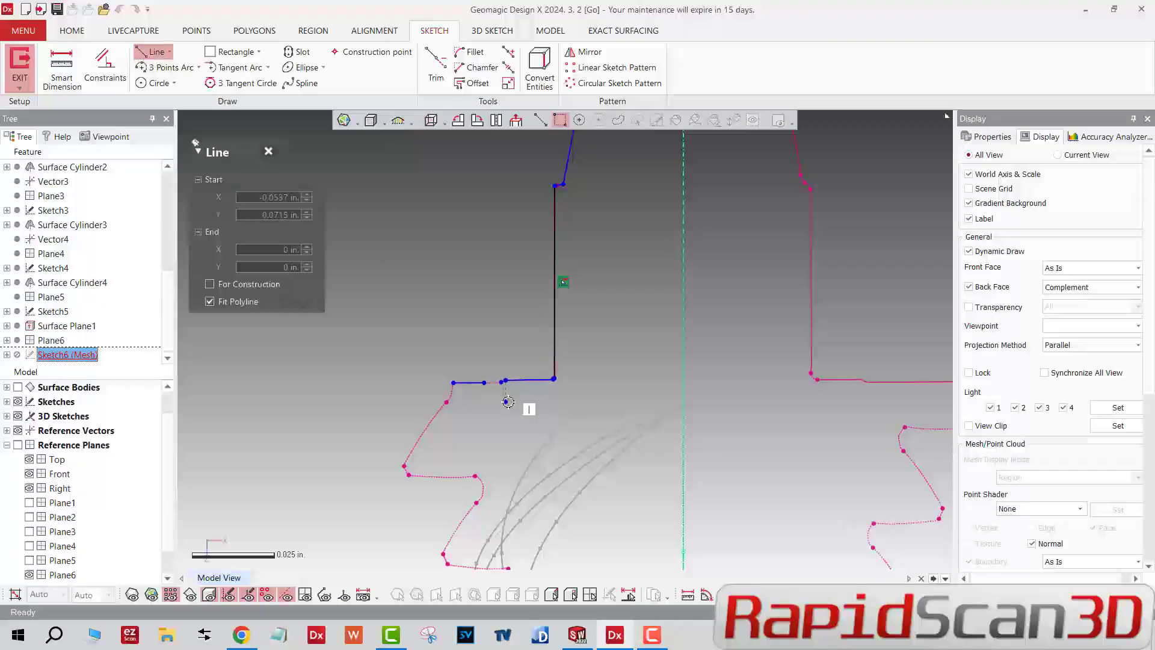
key("Escape")
- Convert all fitted profile lines on the left of the centreline, from the gear face to the threaded end, to construction geometry
scroll(484, 390, "down", 4)
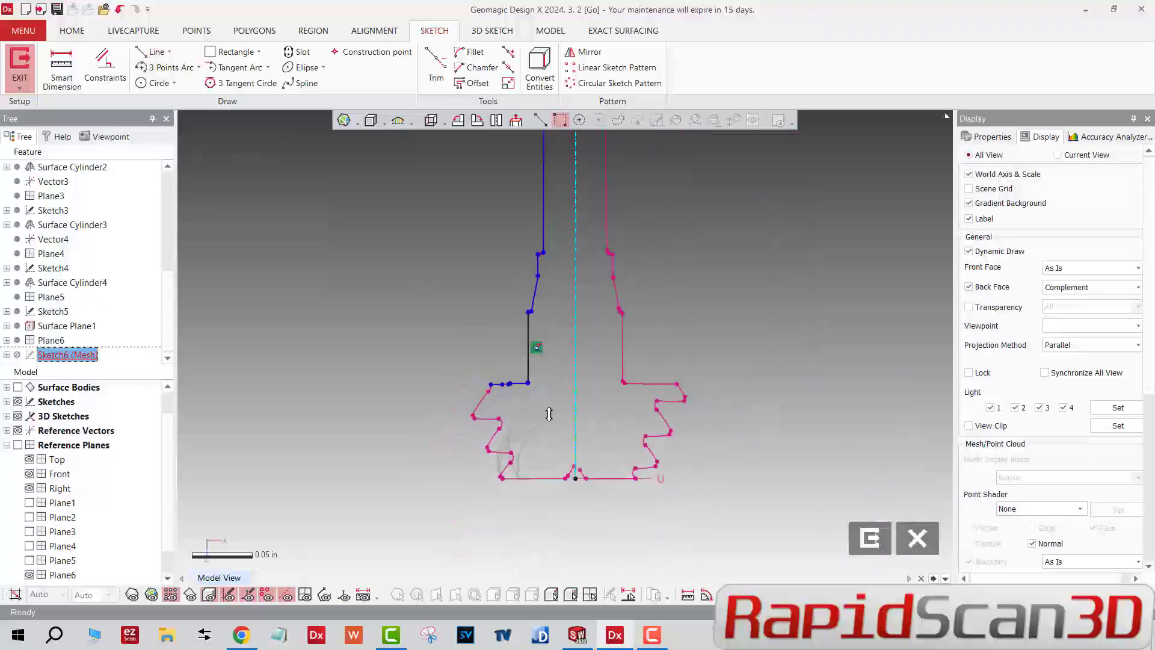
mouse_move(548, 411)
left_mouse_down()
mouse_move(396, 178)
mouse_move(361, 174)
left_mouse_up()
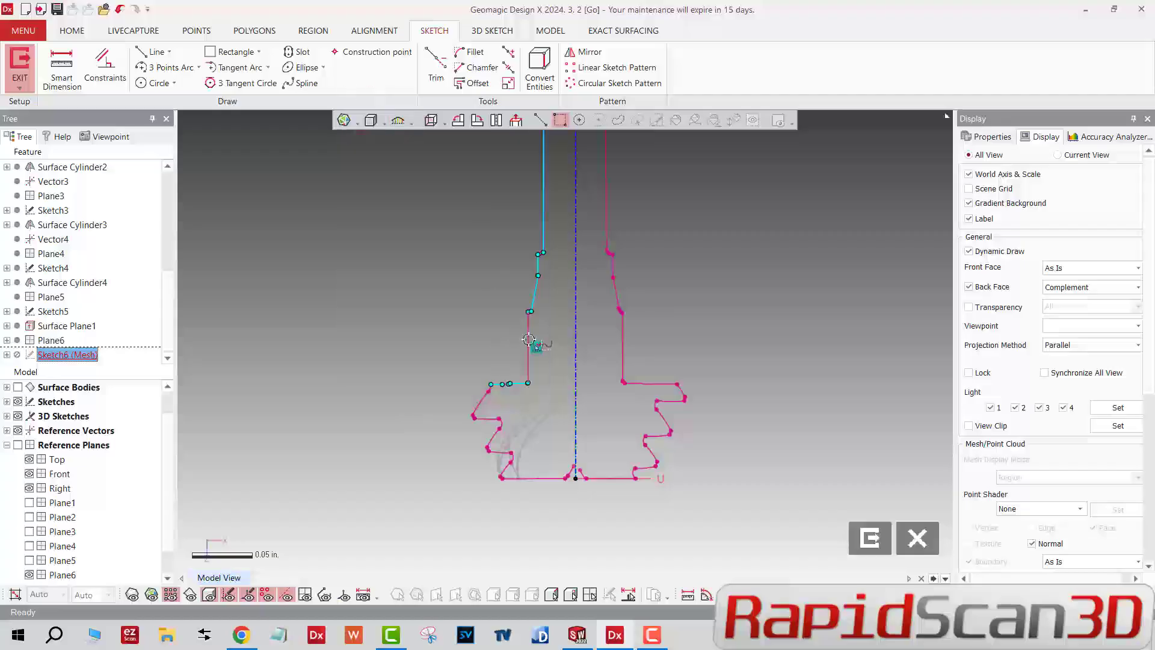
right_click(528, 340)
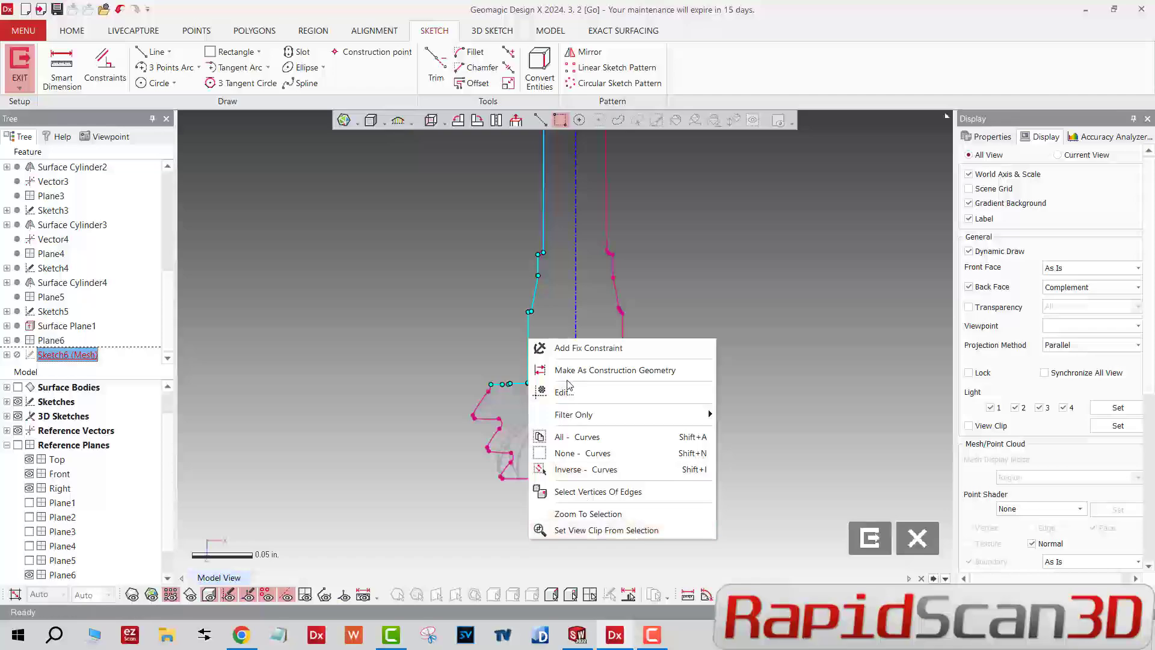
left_click(602, 370)
scroll(580, 265, "up", 4)
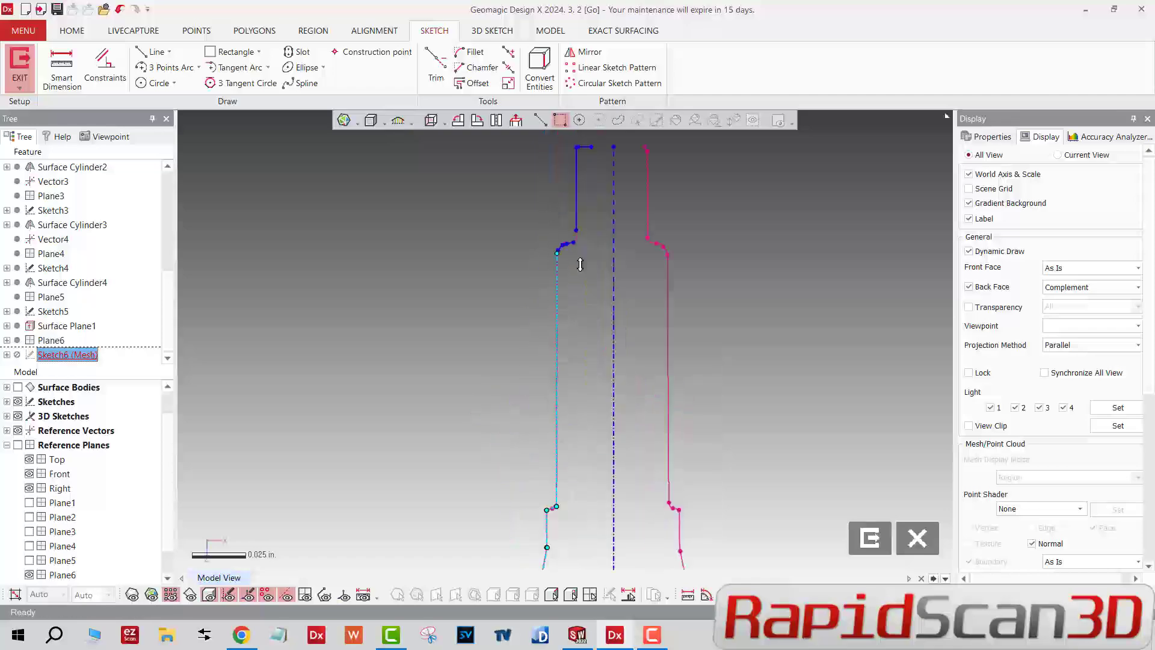
scroll(579, 265, "down", 3)
scroll(526, 181, "up", 3)
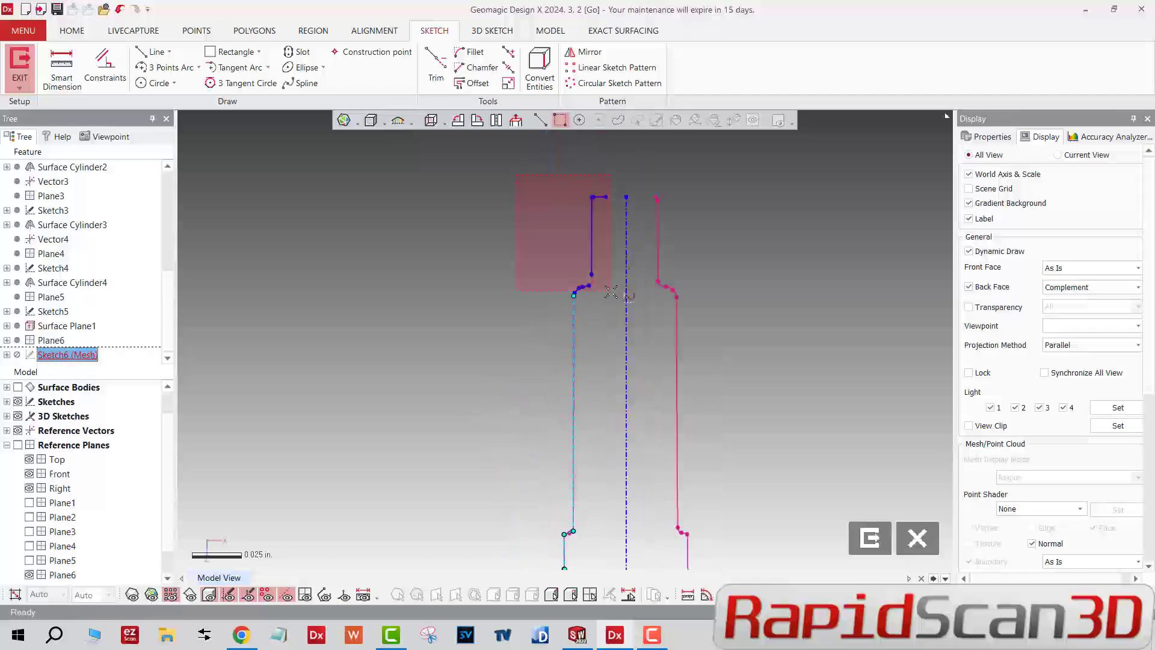
left_click_drag(613, 298, 613, 298)
right_click(594, 249)
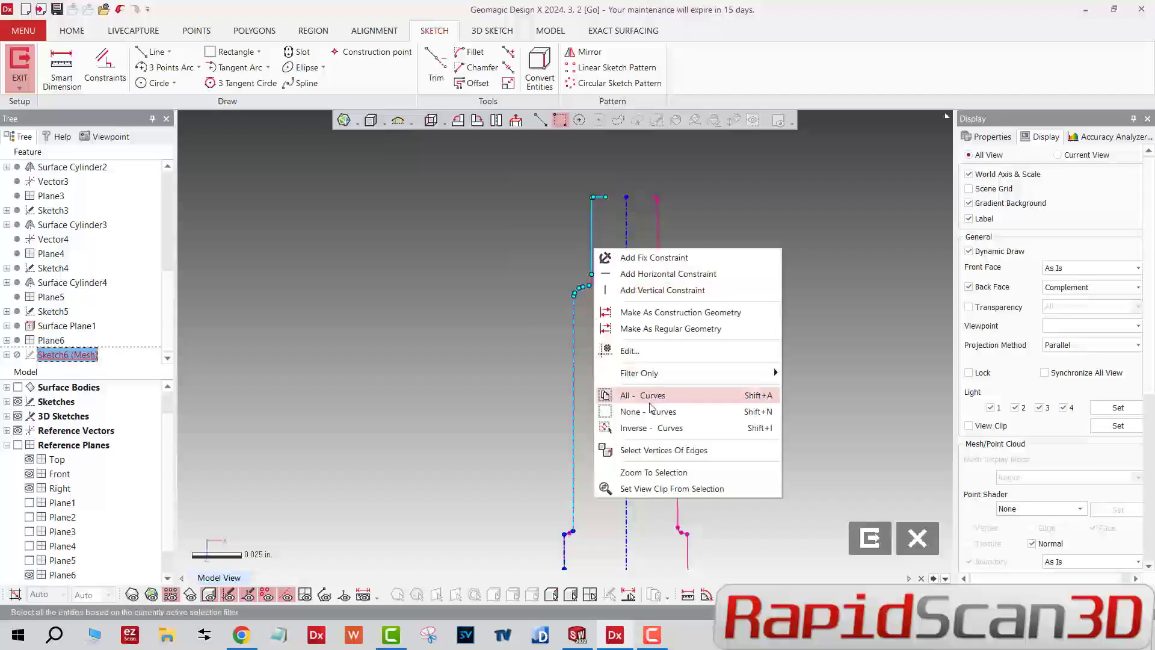
left_click(562, 249)
- Exit the mesh sketch and show the scanned shaft in a three-dimensional view
scroll(652, 361, "up", 5)
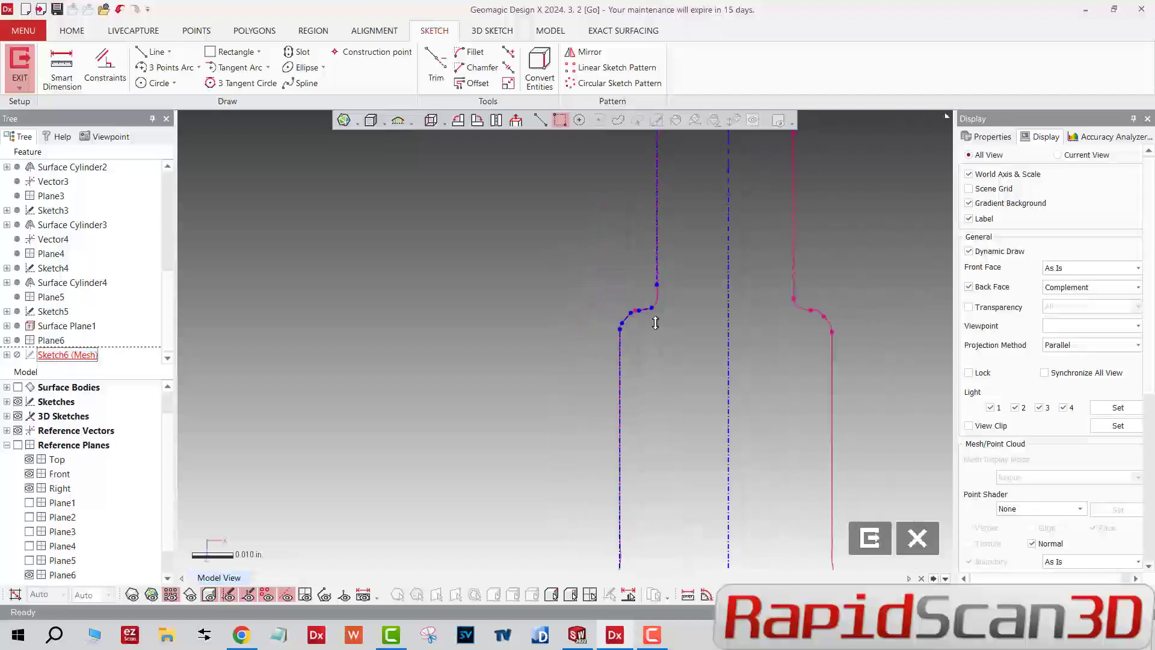
scroll(655, 322, "down", 5)
left_click(870, 540)
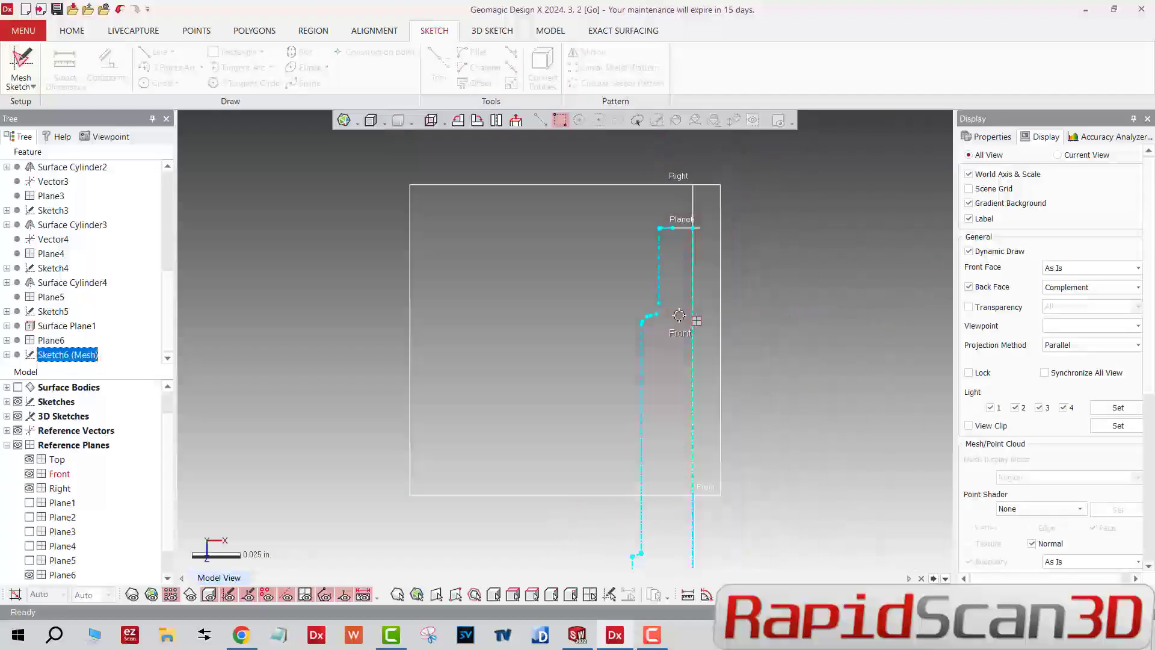
right_click_drag(952, 279, 373, 132)
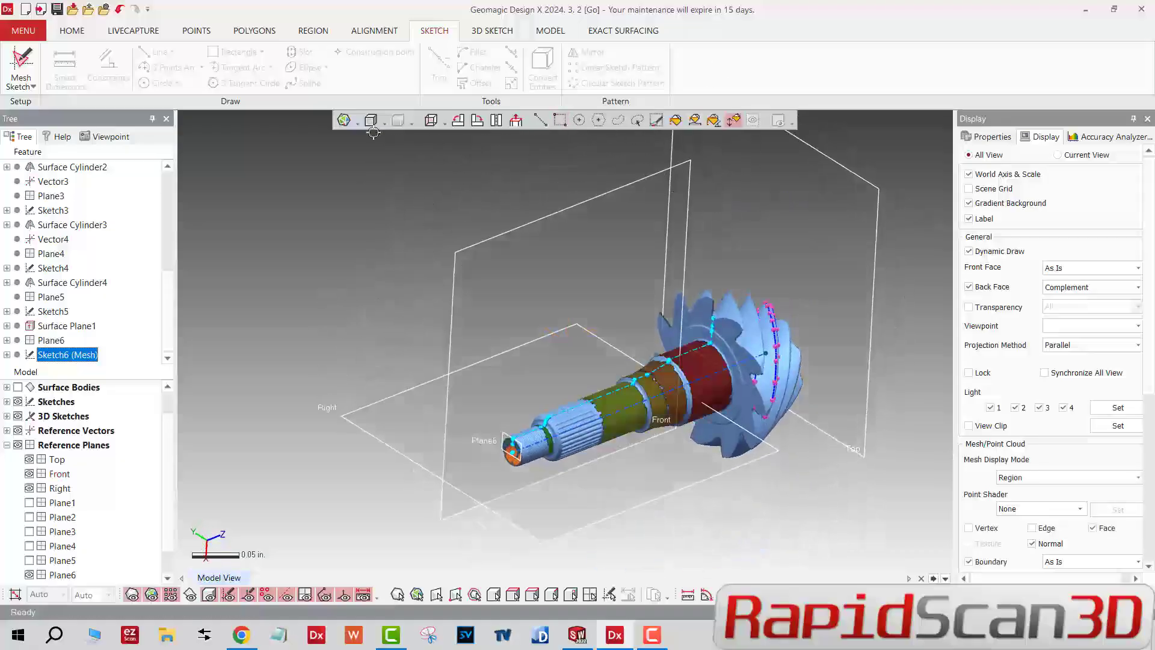
- Transfer the model to SolidWorks 2022 with LiveTransfer, starting from the first feature, and acknowledge the finished export
left_click(72, 31)
left_click(774, 83)
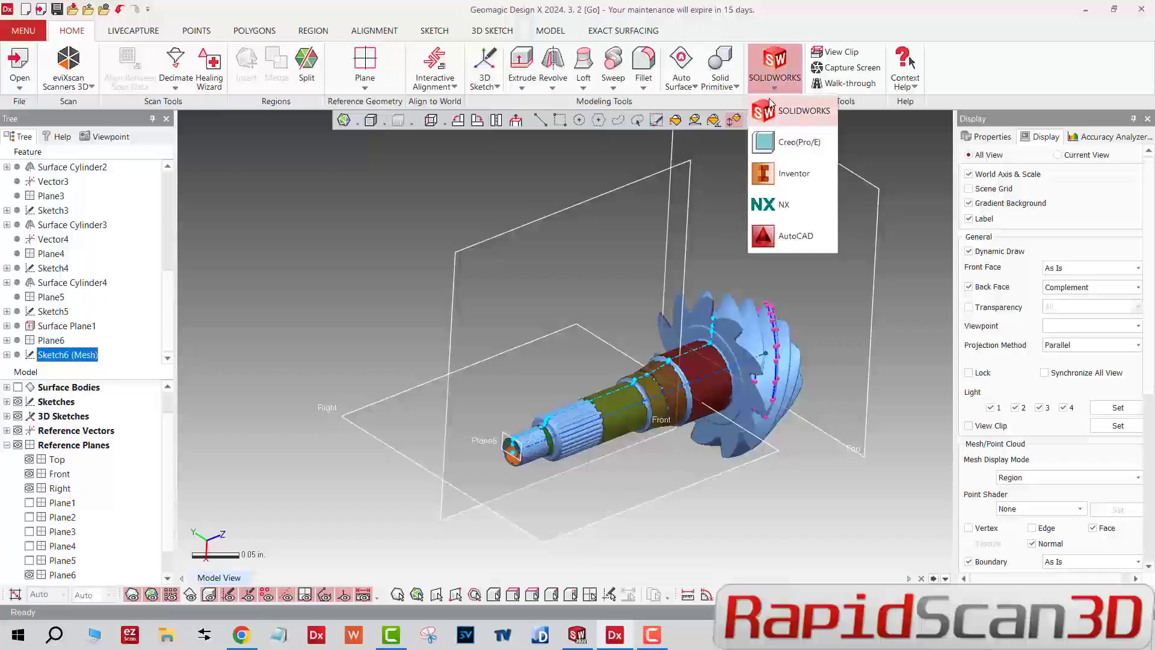
left_click(783, 112)
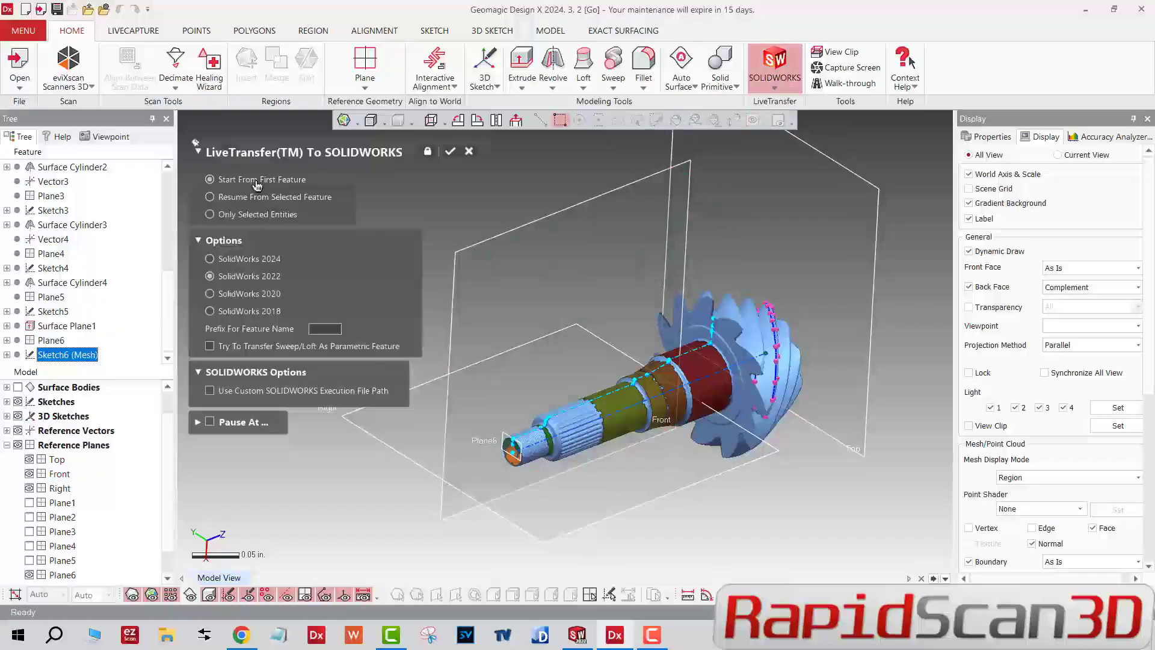
left_click(450, 153)
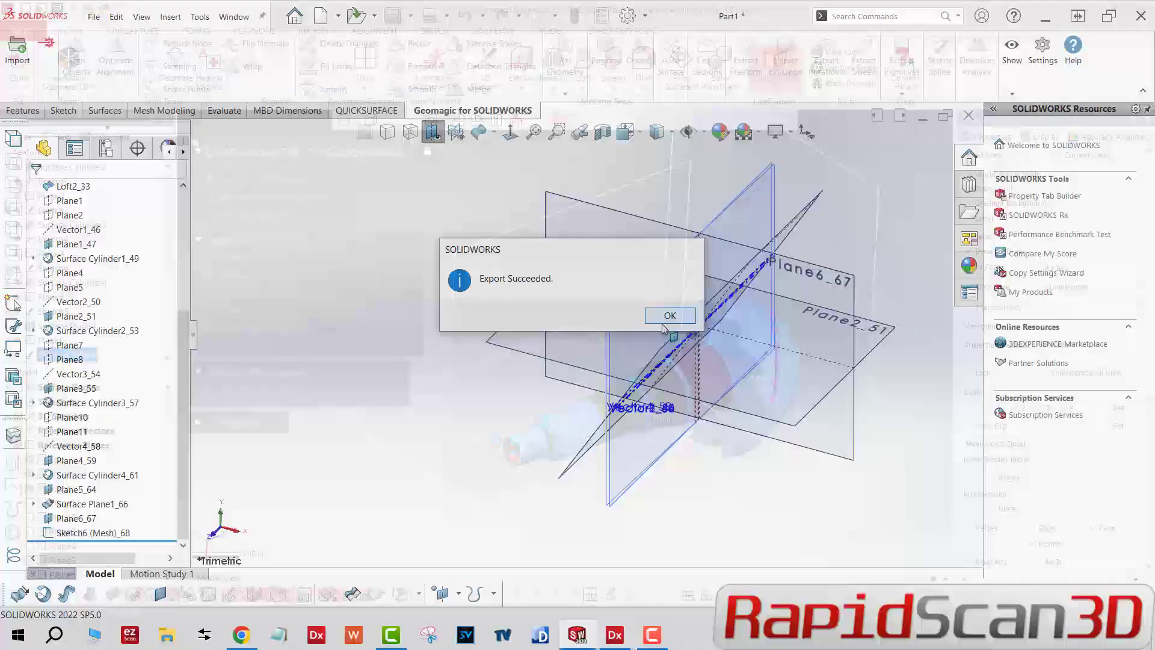
left_click(665, 315)
- Turn off the display of all reference planes in the transferred SOLIDWORKS part
middle_click_drag(770, 409, 674, 332)
scroll(673, 330, "down", 10)
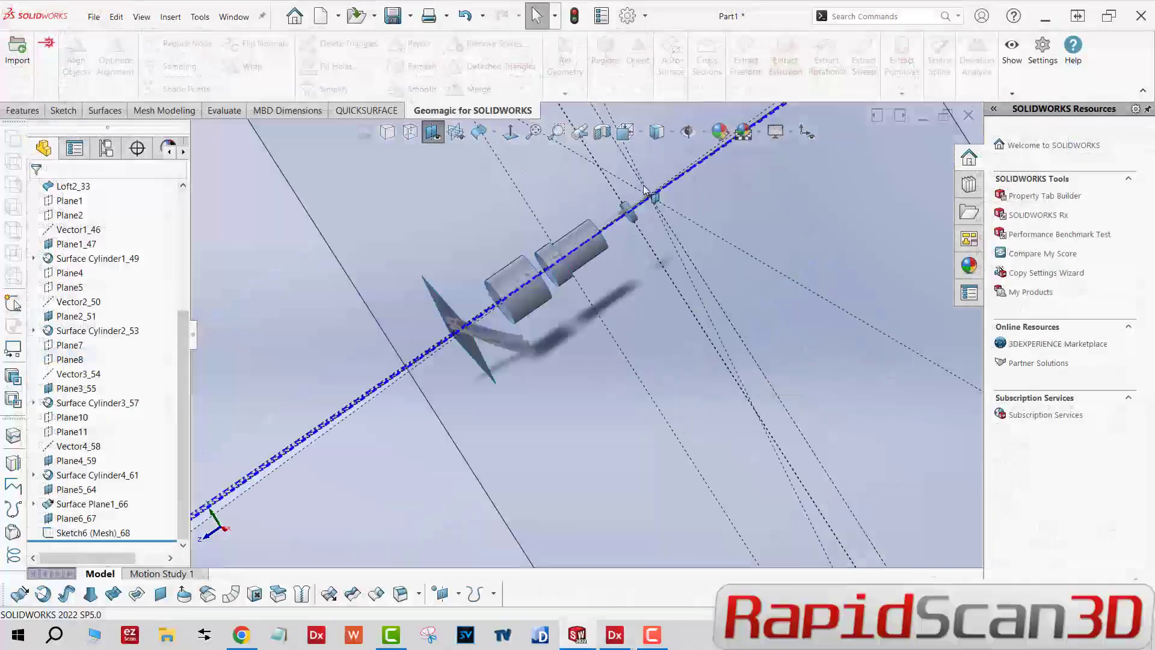
left_click(444, 136)
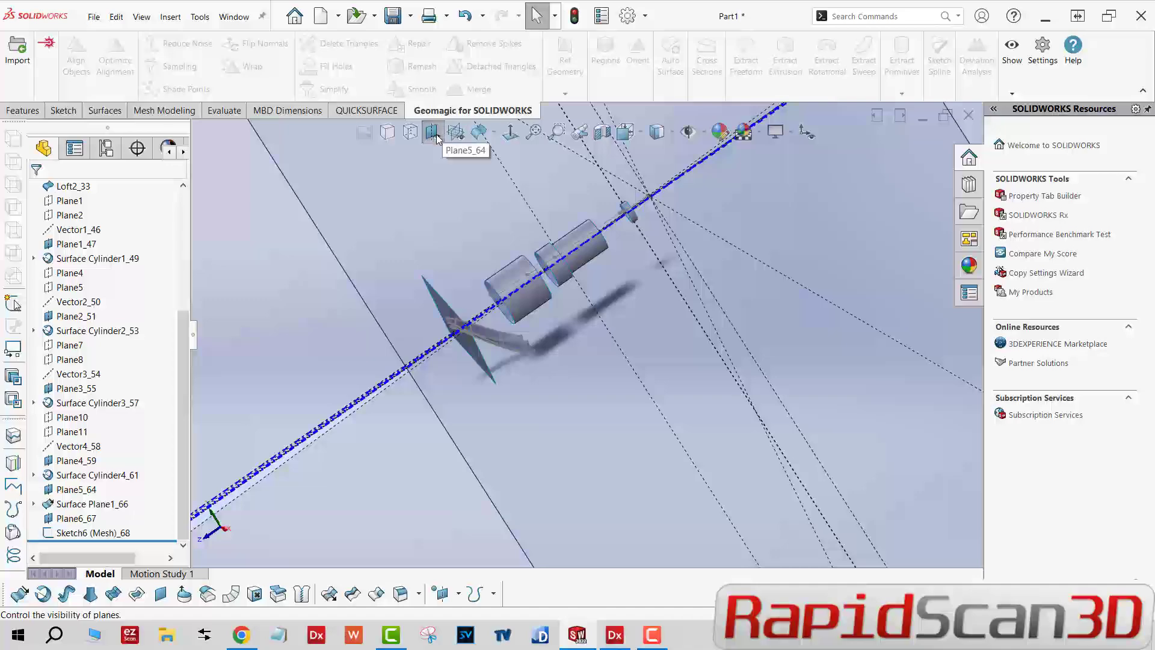
left_click(437, 137)
middle_click_drag(598, 347, 838, 279)
scroll(668, 311, "up", 5)
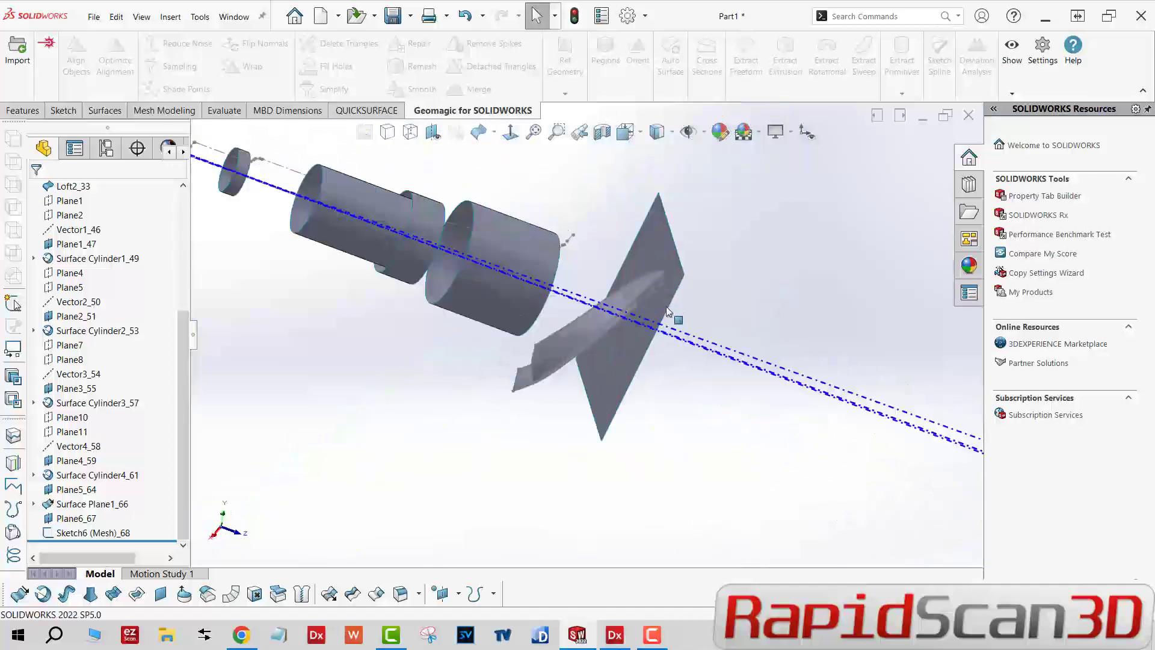
- Hide the centreline vector axes Vector4_58, Vector2_50 and Vector3_54 and the sketch Sketch6 (Mesh)_68 in the part
left_click(610, 309)
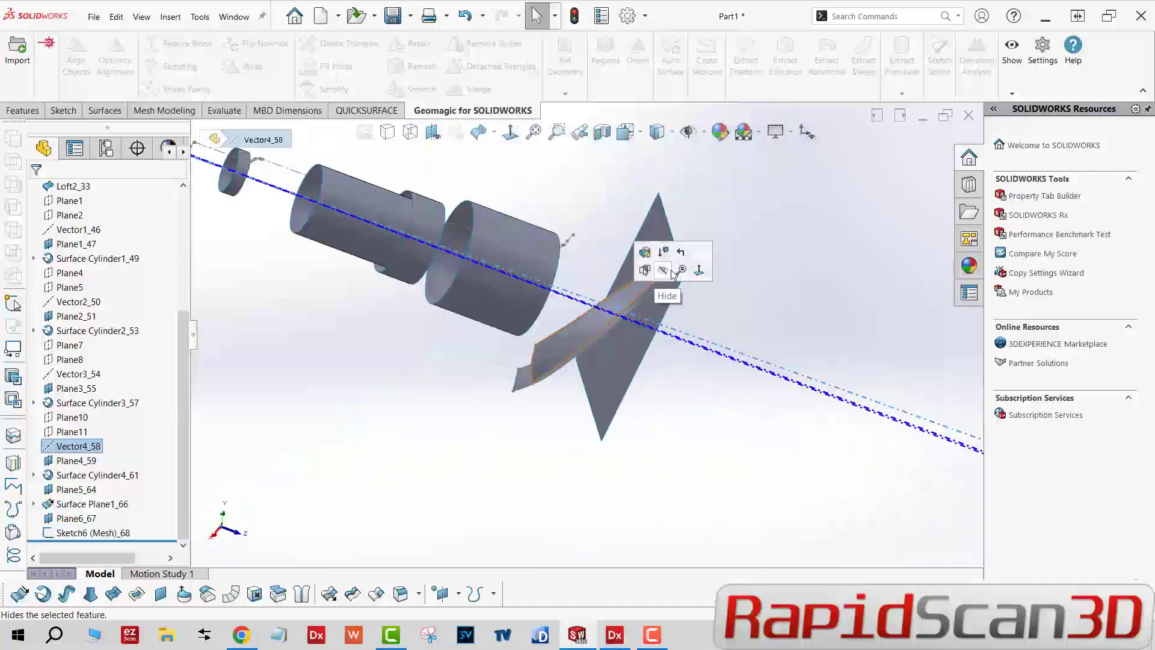
left_click(663, 270)
left_click(605, 299)
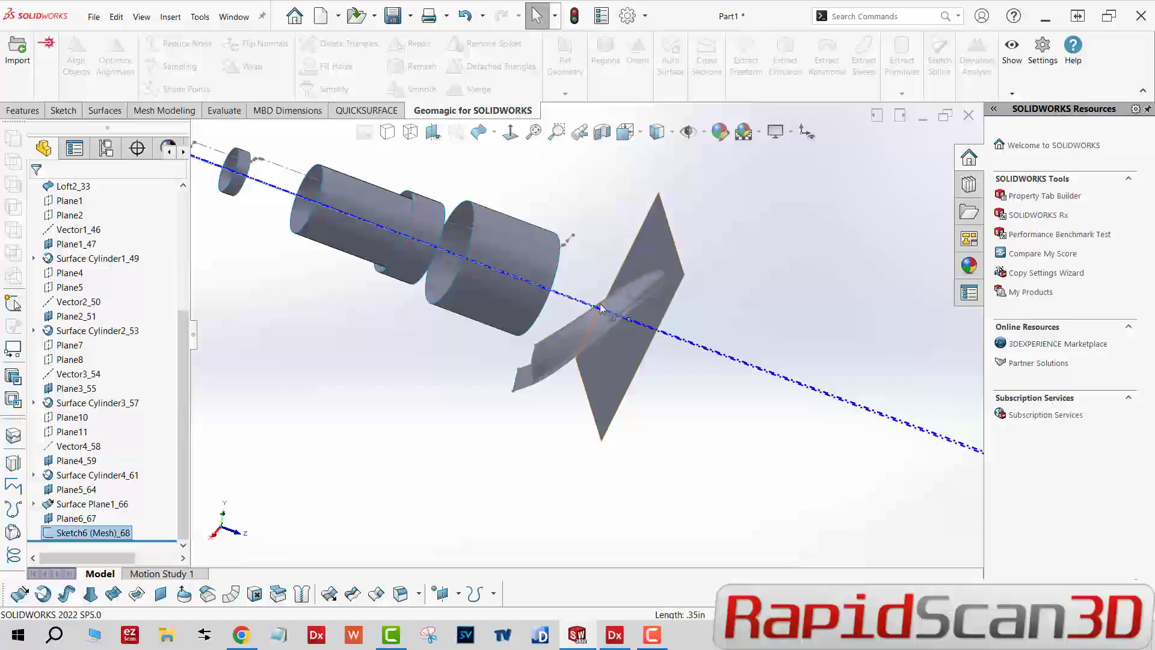
left_click(585, 303)
left_click(637, 265)
left_click(581, 302)
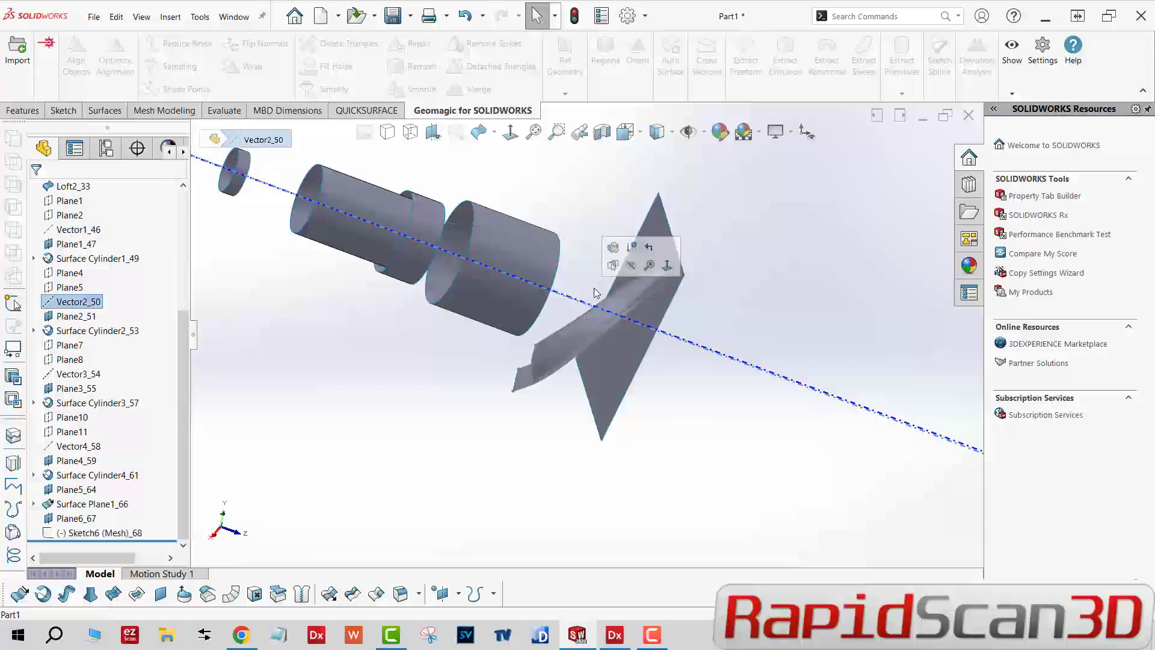
left_click(628, 269)
left_click(565, 297)
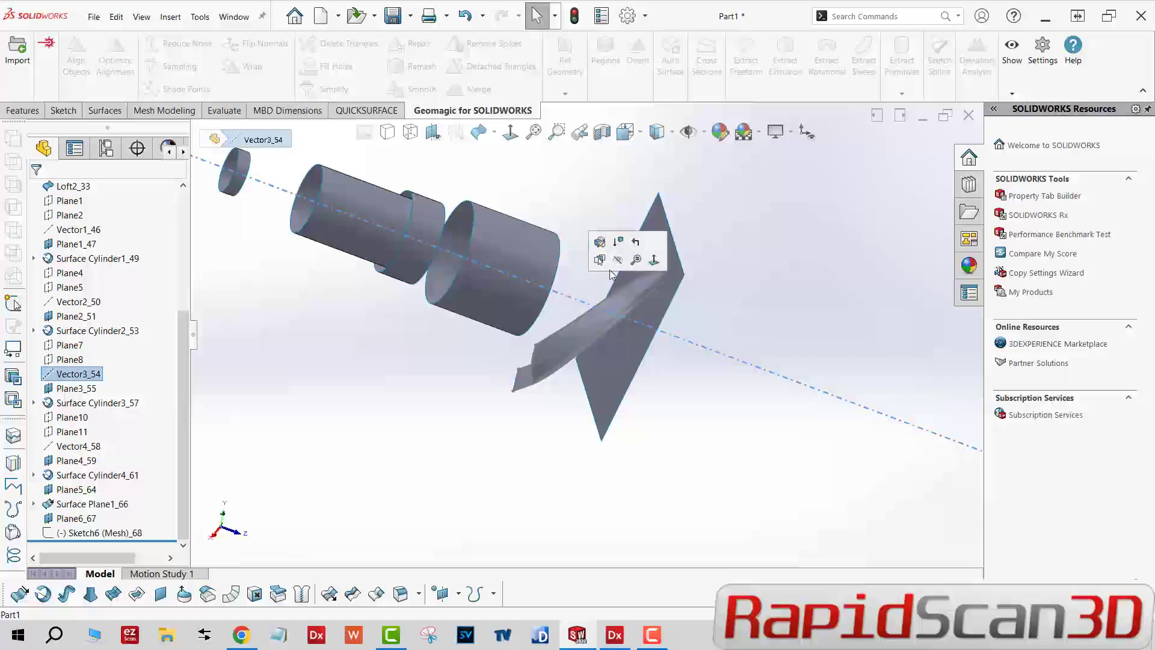
left_click(618, 261)
- Change the viewport's background scene to a plain white one
middle_click_drag(619, 265, 568, 295)
middle_click_drag(427, 254, 650, 214, "ctrl")
scroll(562, 331, "down", 6)
middle_click_drag(392, 250, 597, 386)
left_click(741, 244)
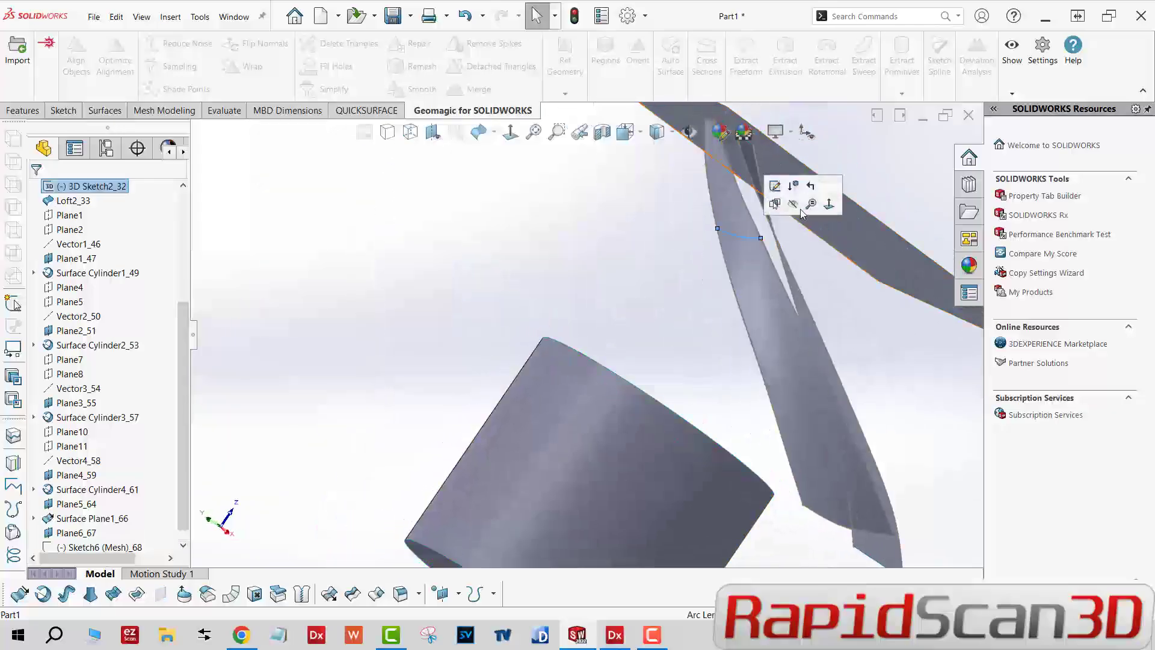
middle_click_drag(744, 274, 620, 234)
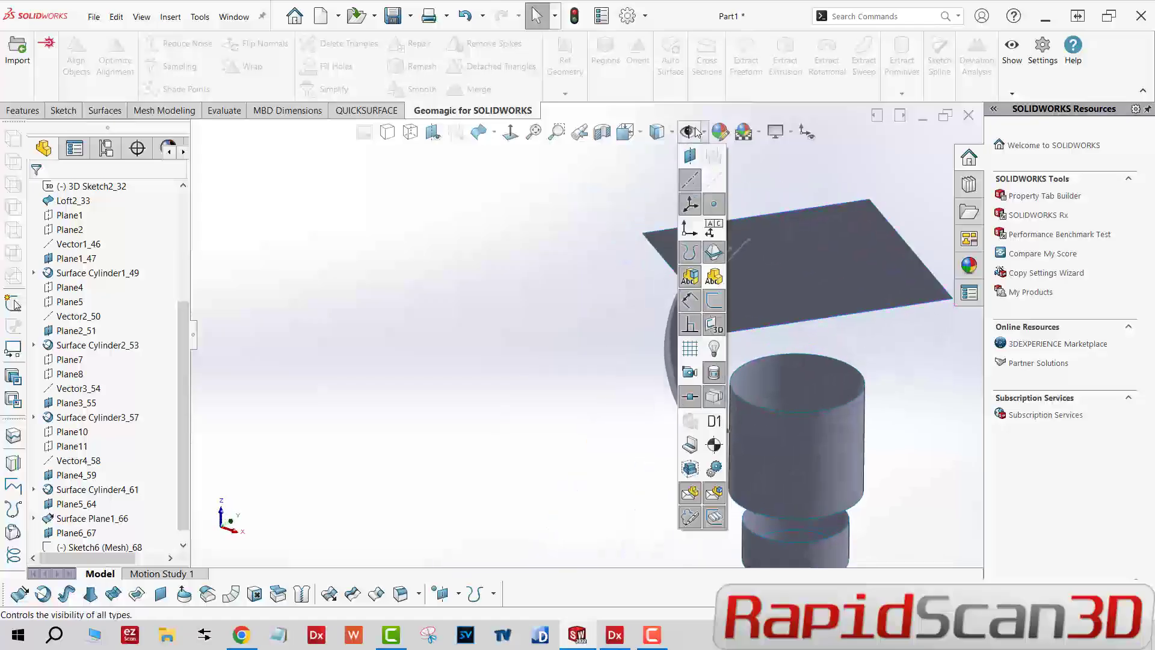
left_click(760, 133)
left_click(776, 168)
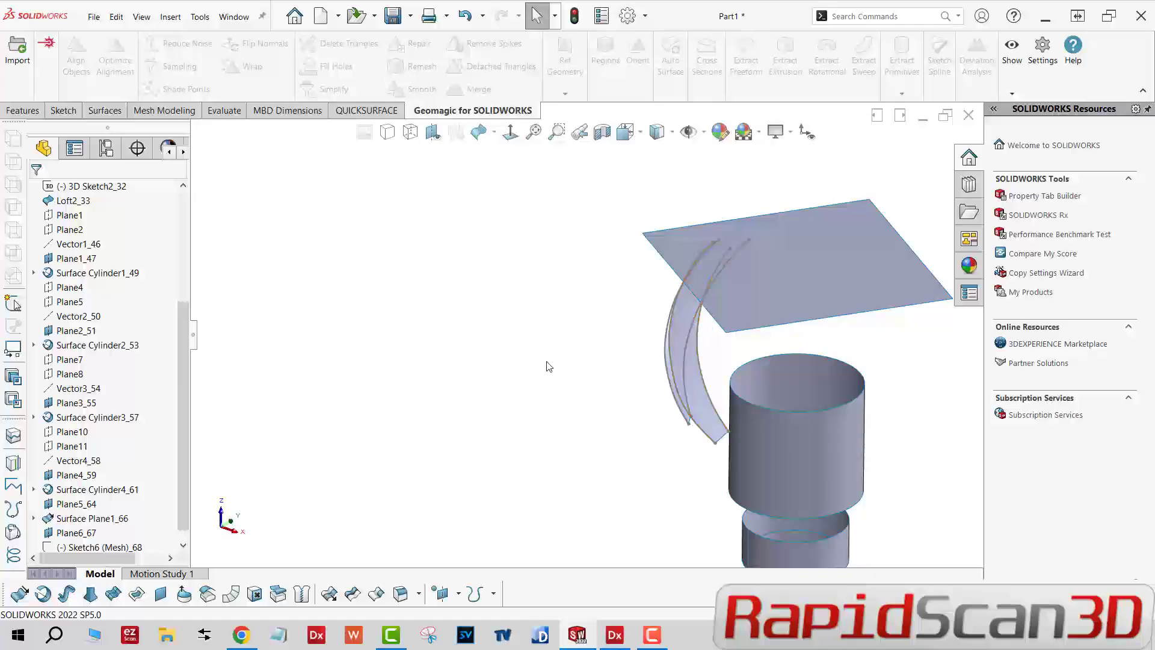
- Open the transferred mesh section sketch for editing, examine its profile against the shaft cylinders, and close it
middle_click_drag(550, 367, 586, 415)
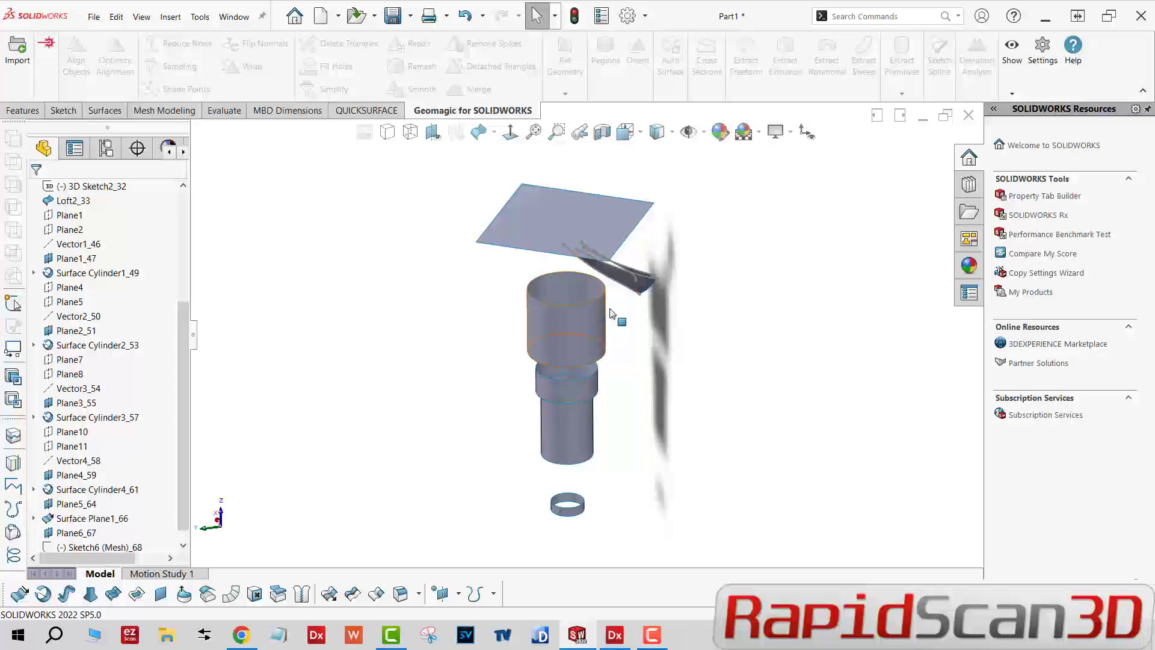
middle_click_drag(612, 313, 582, 332)
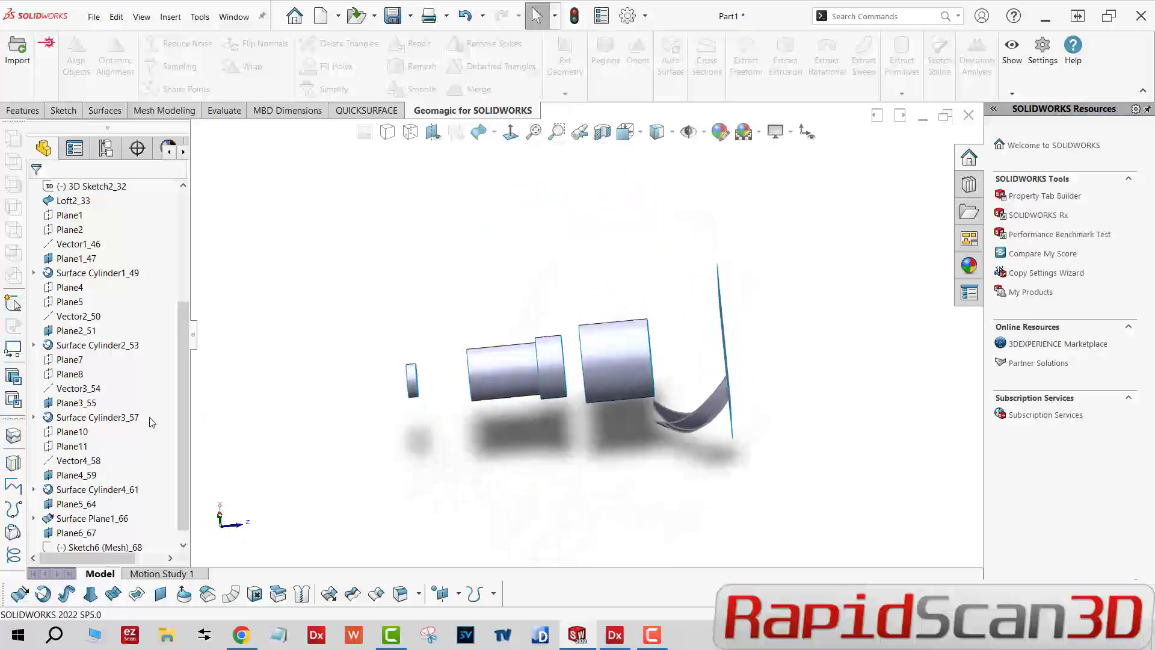
left_click_drag(186, 354, 178, 457)
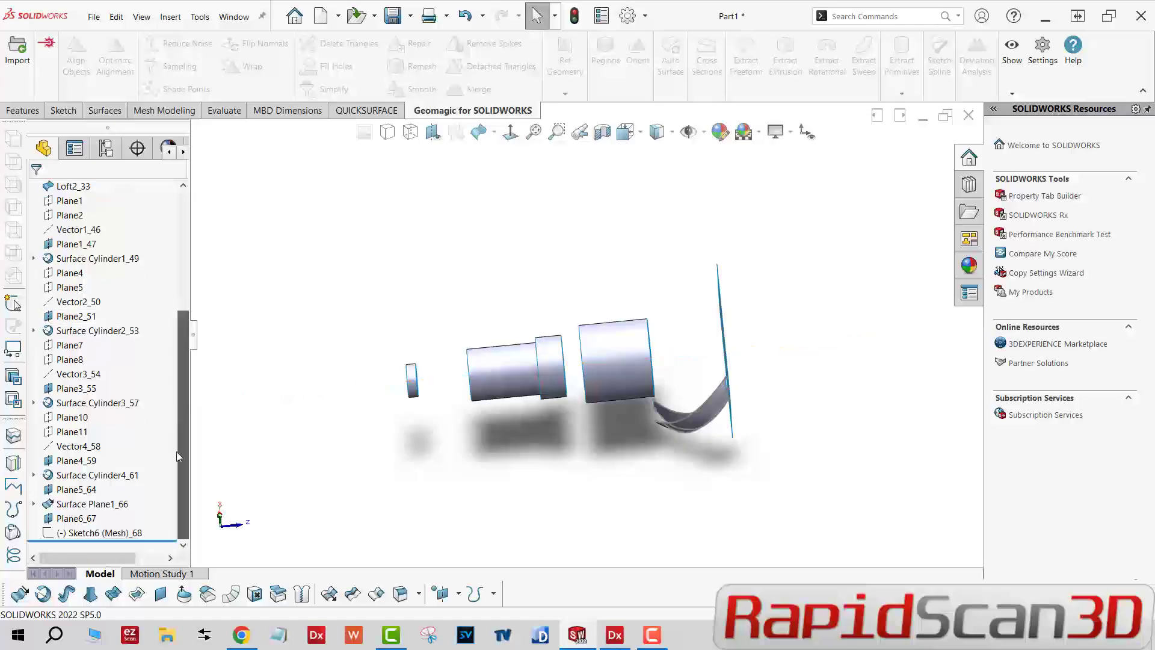
left_click(129, 493)
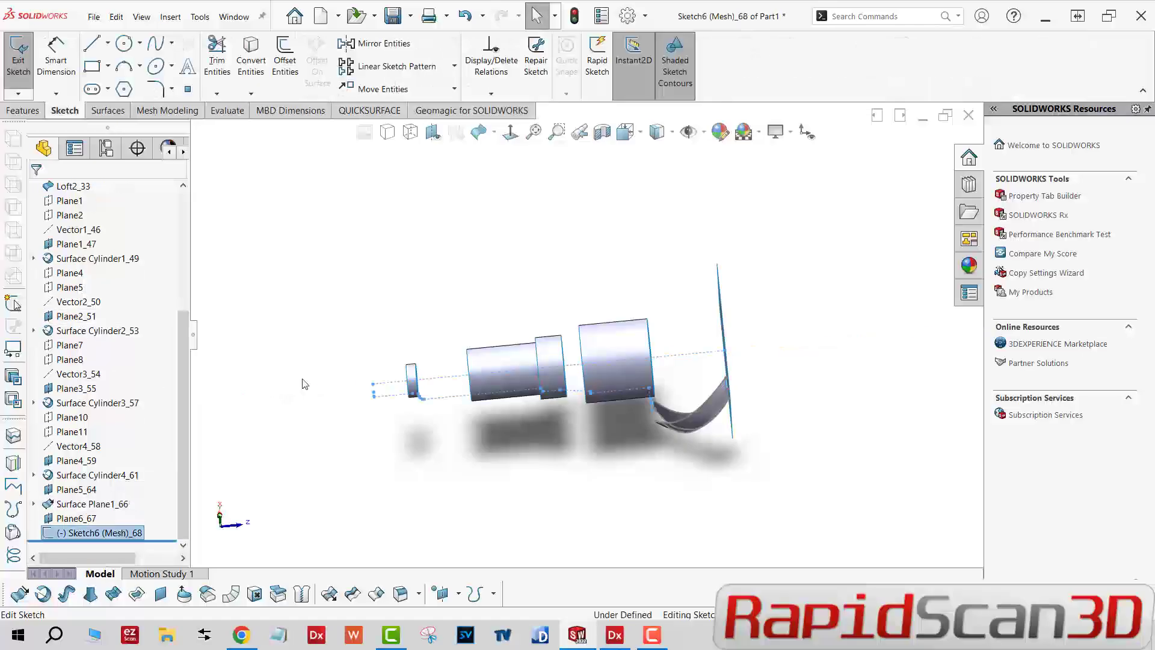
mouse_move(536, 333)
middle_mouse_down()
mouse_move(518, 247)
mouse_move(536, 263)
mouse_move(521, 301)
mouse_move(561, 175)
mouse_move(639, 255)
mouse_move(536, 328)
mouse_move(544, 325)
mouse_move(551, 368)
mouse_move(603, 432)
mouse_move(577, 442)
mouse_move(572, 247)
mouse_move(521, 291)
mouse_move(525, 453)
mouse_move(485, 506)
middle_mouse_up()
middle_click_drag(627, 418, 587, 332)
- Save the transferred part to the Desktop as a SOLIDWORKS part named "Helix With DXGO"
left_click(391, 16)
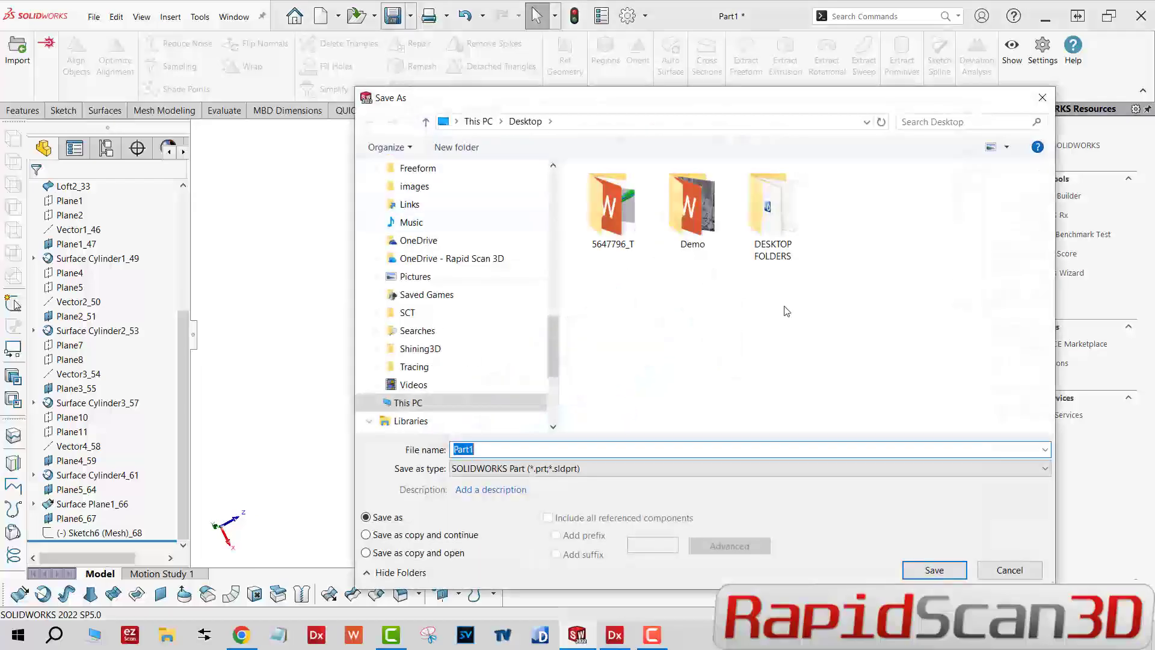
type("Heli")
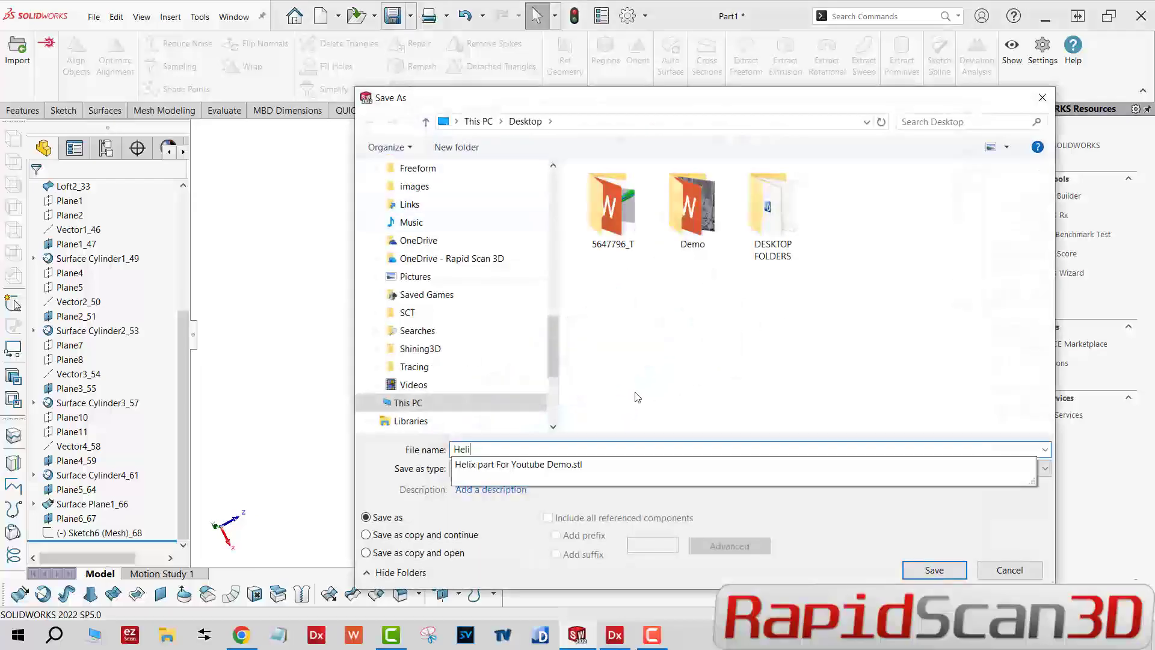
type("x With")
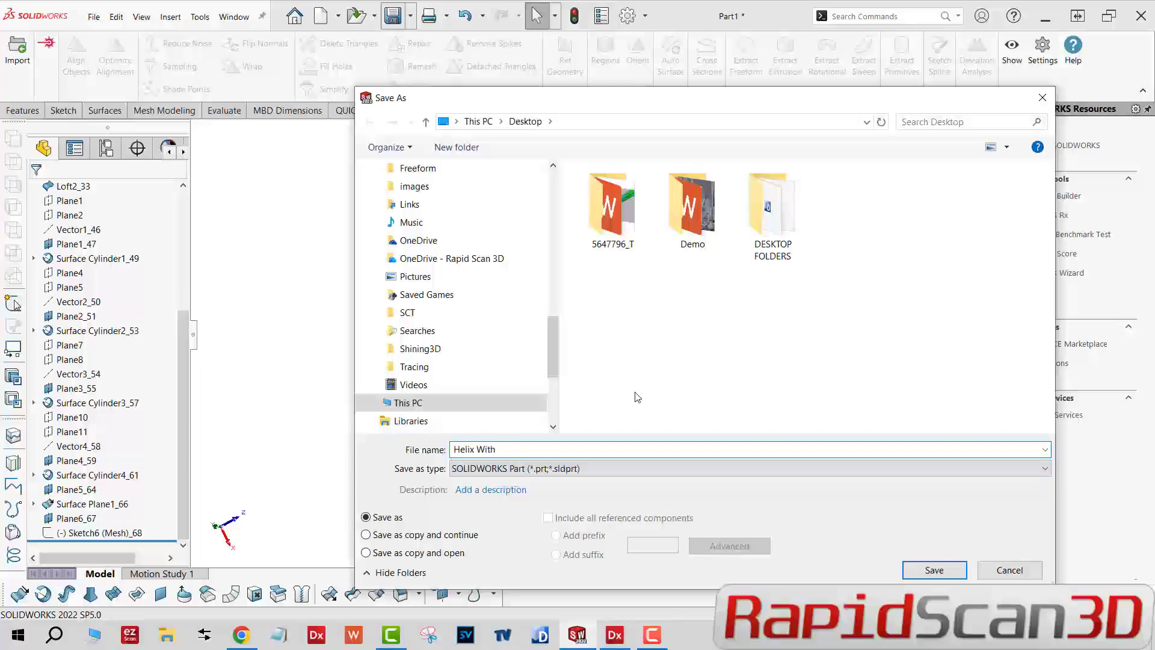
type(" DXG")
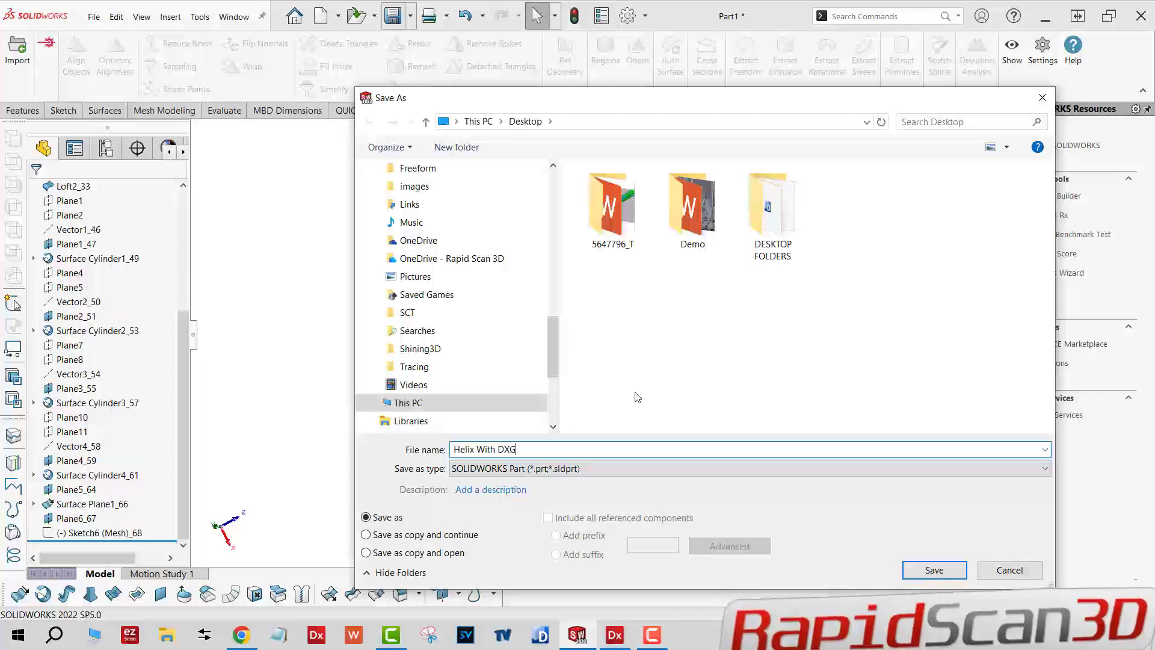
type("O")
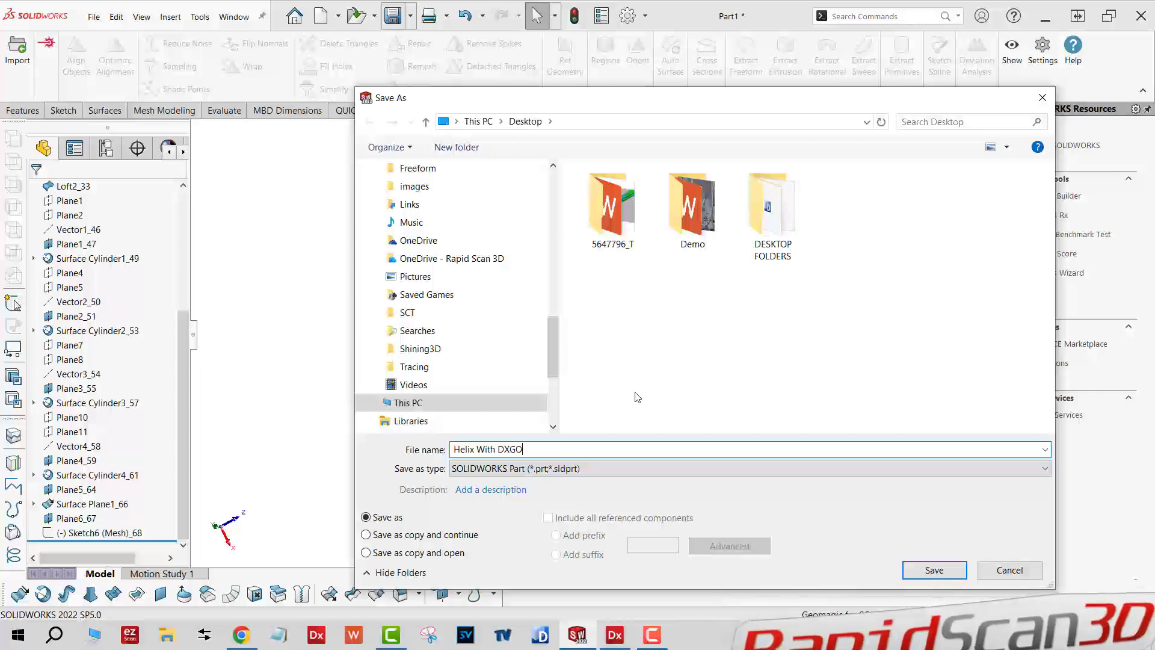
left_click(938, 571)
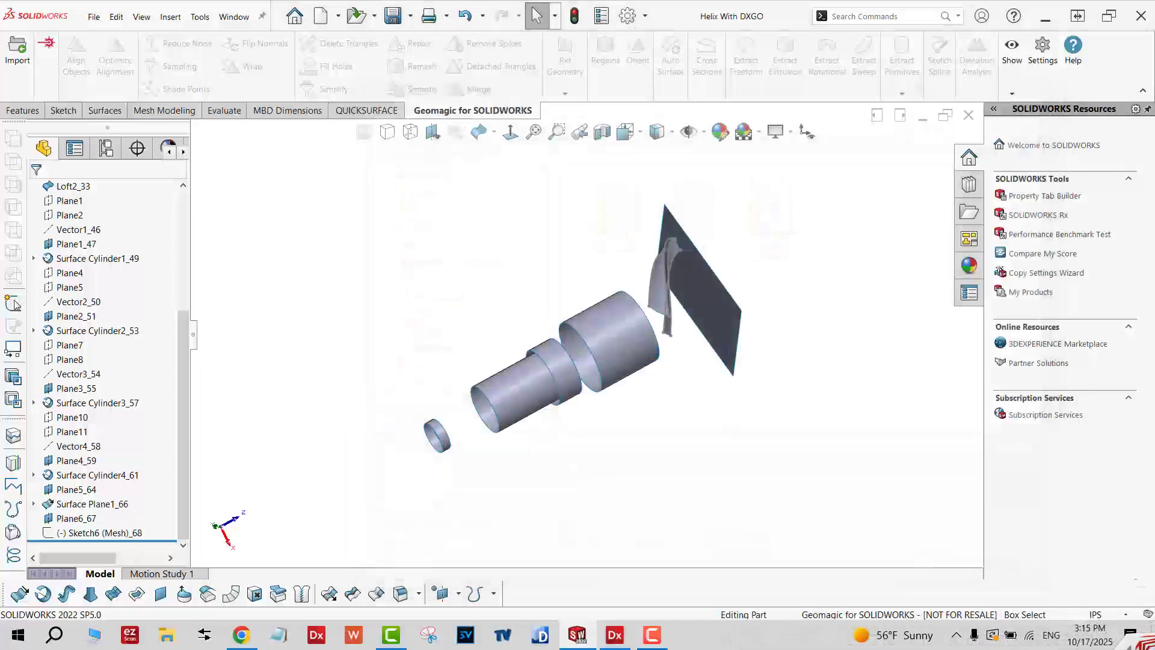